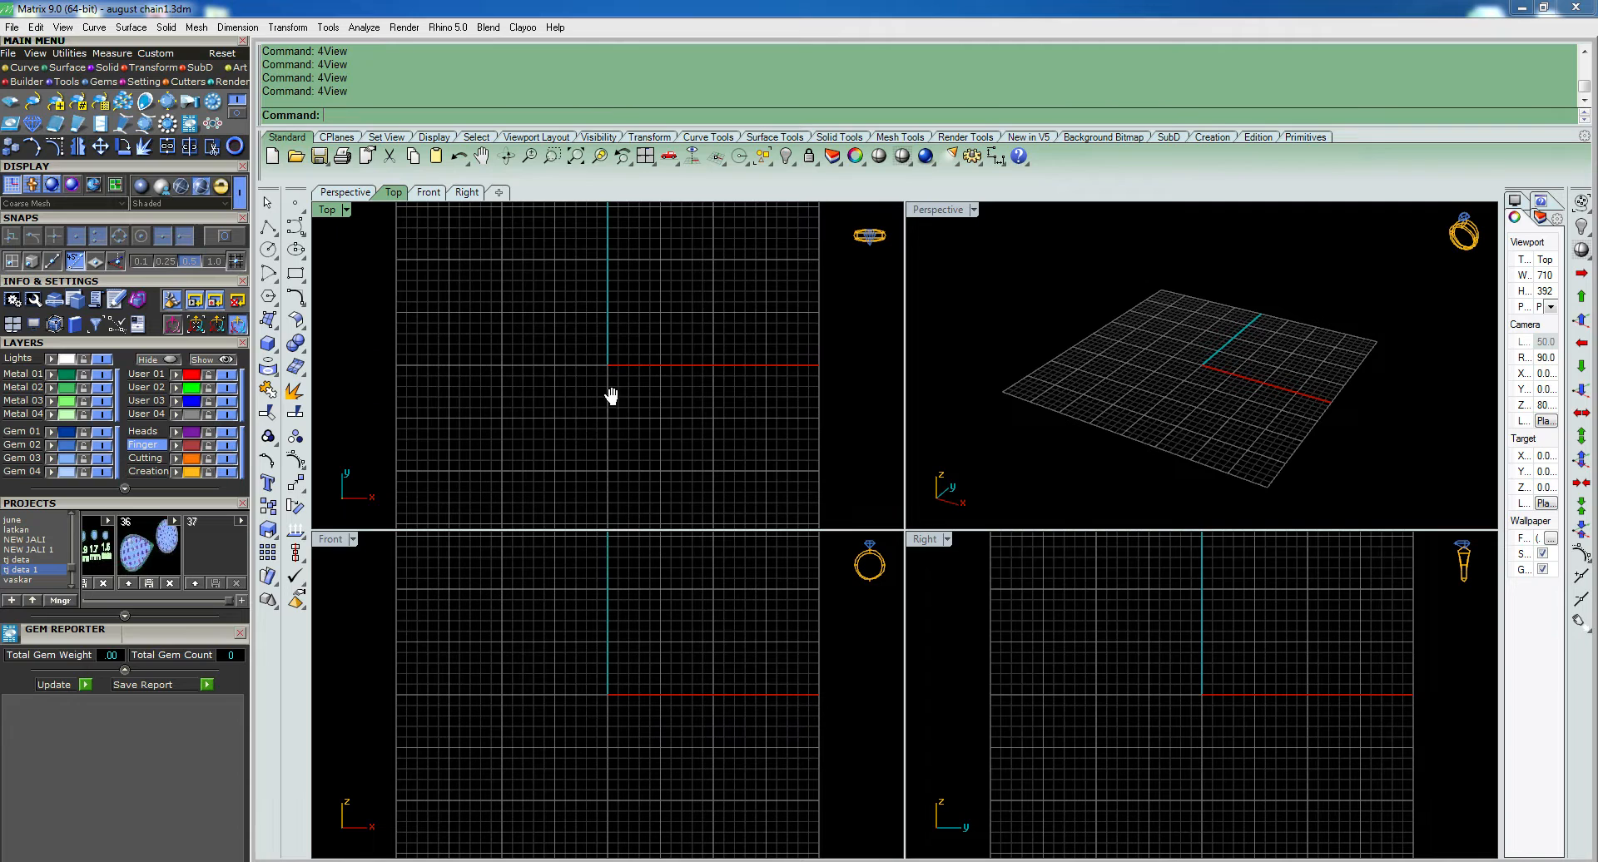
# - Load a 3.0 mm round diamond at the origin with the Gem Loader
pyautogui.click(11, 102)
pyautogui.scroll(-5, 144, 639)
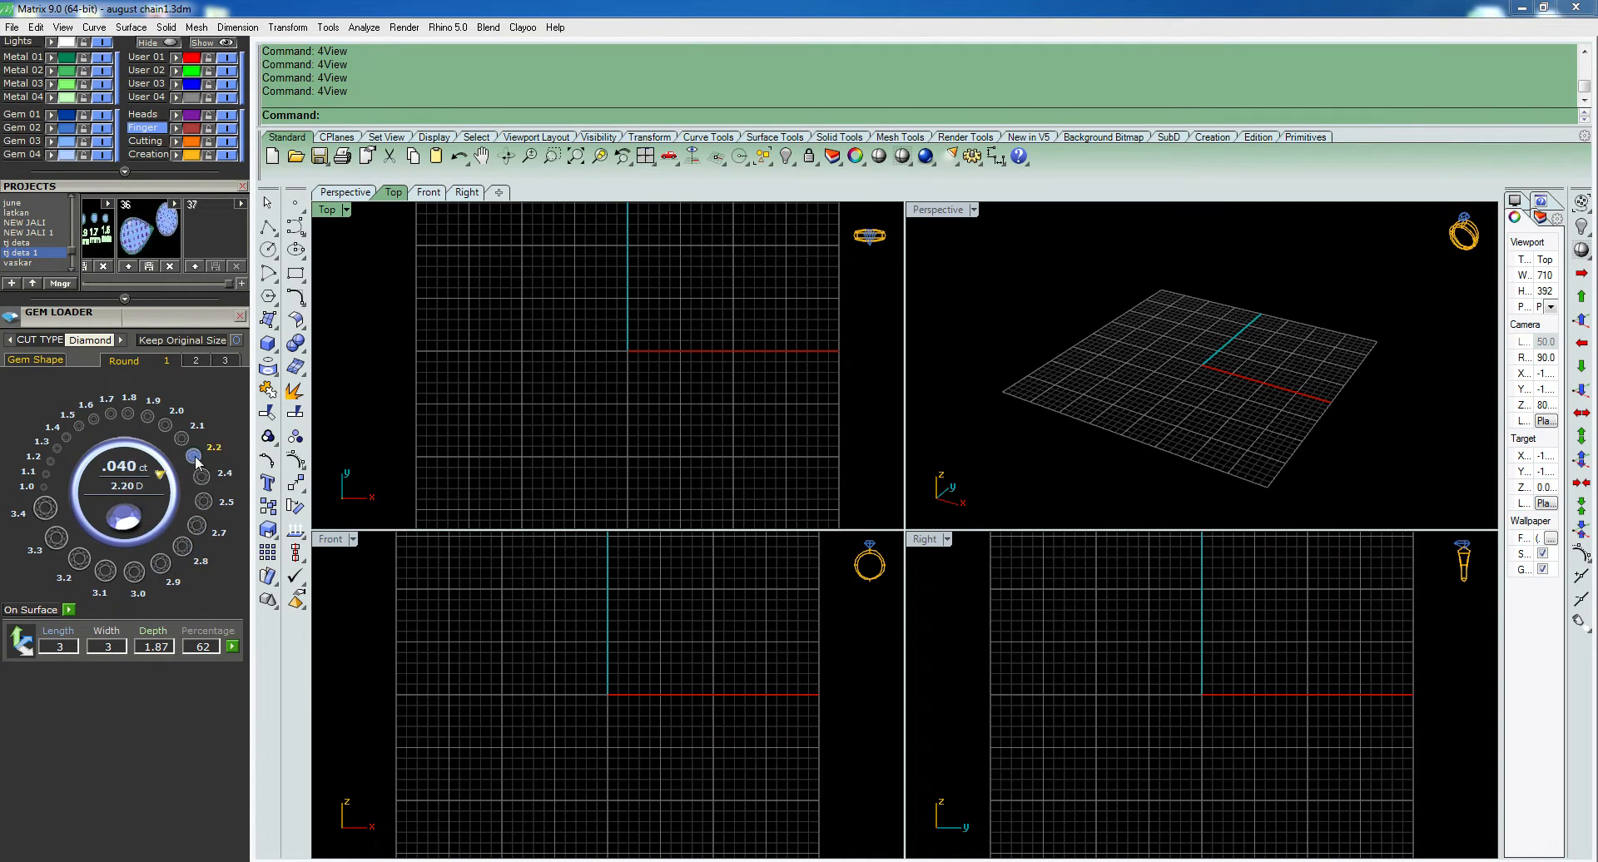
pyautogui.click(138, 597)
pyautogui.scroll(4, 651, 391)
pyautogui.moveTo(651, 676); pyautogui.dragTo(654, 638, button='right')
# - Show the diamond in the maximized front view with wireframe display
pyautogui.hotkey('ctrl', 'F2')
pyautogui.scroll(12, 907, 447)
pyautogui.click(1036, 417)
pyautogui.moveTo(1030, 420); pyautogui.dragTo(945, 446, button='right')
pyautogui.scroll(6, 942, 447)
pyautogui.click(874, 444)
pyautogui.click(976, 392)
pyautogui.write('q')
pyautogui.press('Return')
pyautogui.moveTo(922, 493); pyautogui.dragTo(857, 511, button='right')
pyautogui.scroll(2, 857, 512)
pyautogui.moveTo(916, 462); pyautogui.dragTo(900, 498, button='right')
pyautogui.write('li')
pyautogui.press('Return')
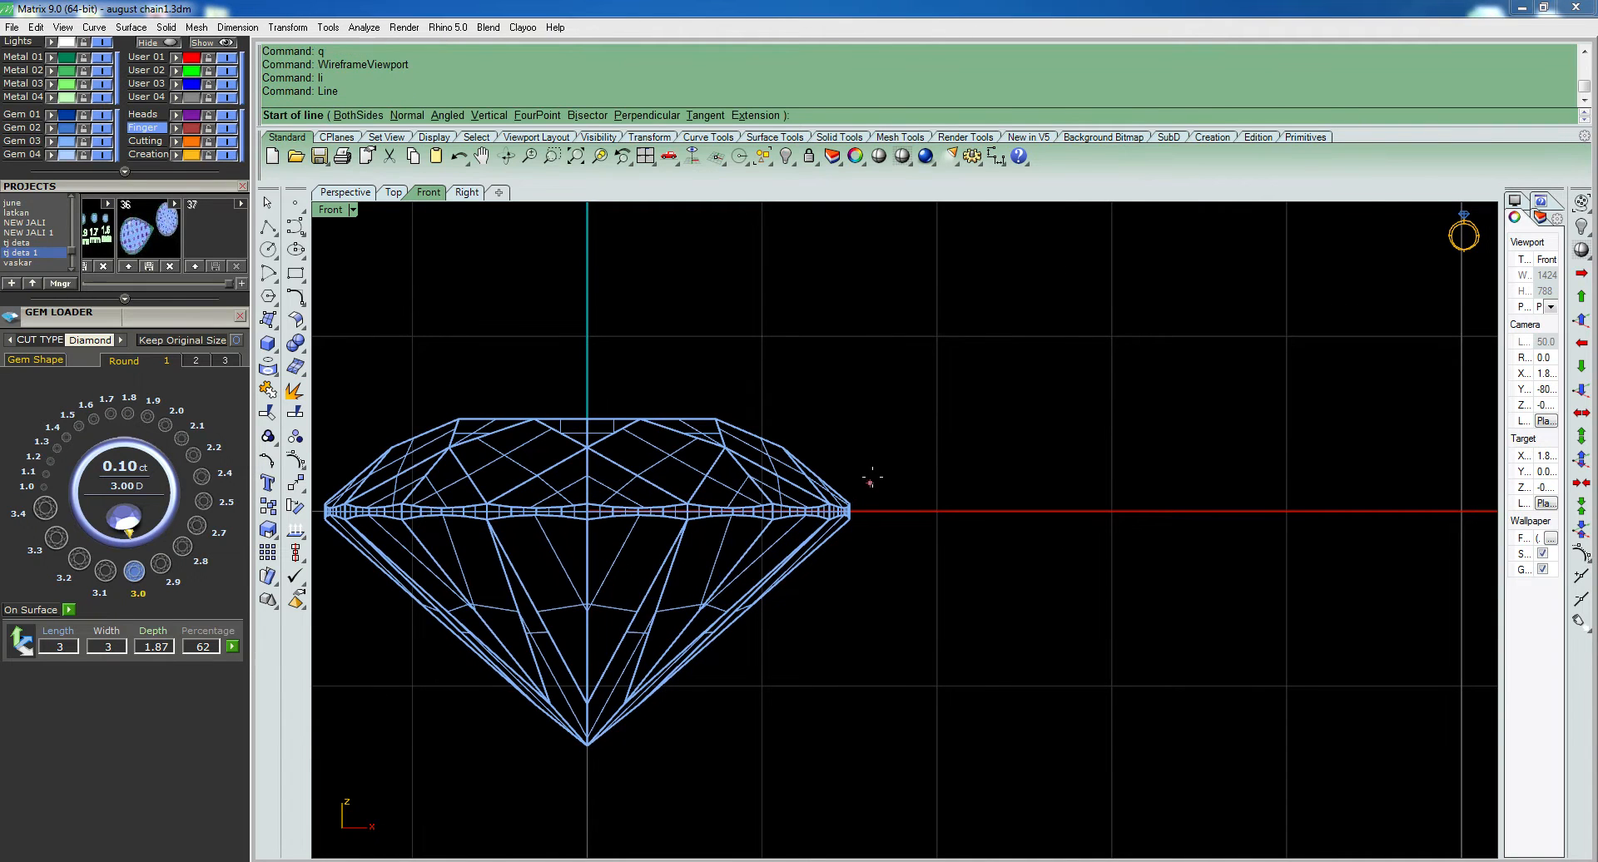
pyautogui.scroll(-2, 873, 479)
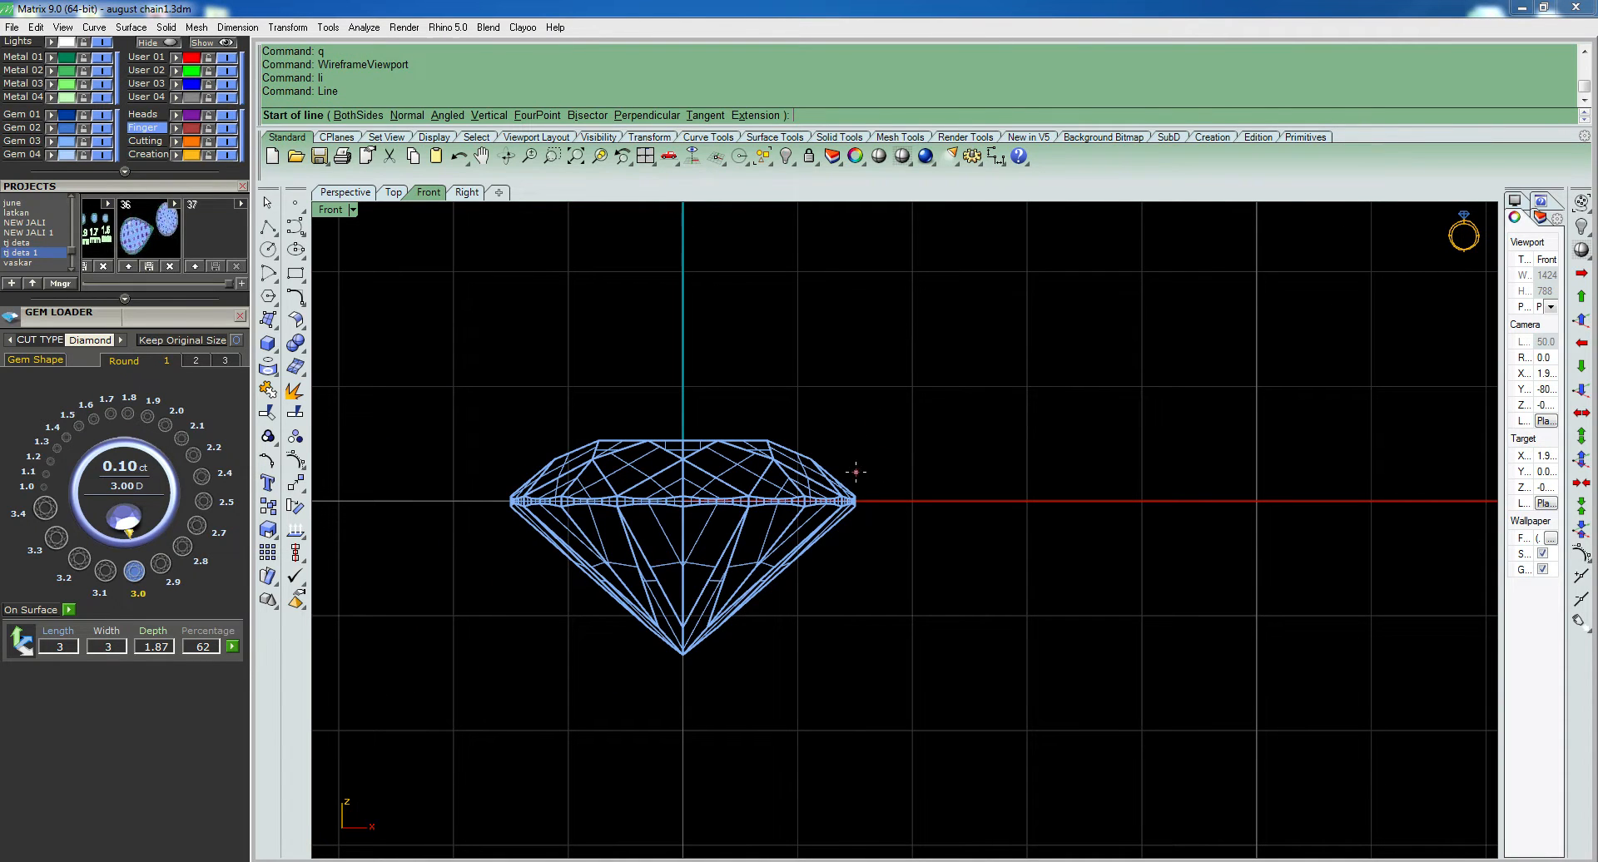
pyautogui.scroll(4, 852, 501)
pyautogui.press('Escape')
# - Generate the diamond's girdle outline curve with Gem Profile
pyautogui.click(852, 501)
pyautogui.moveTo(844, 487); pyautogui.dragTo(846, 503, button='right')
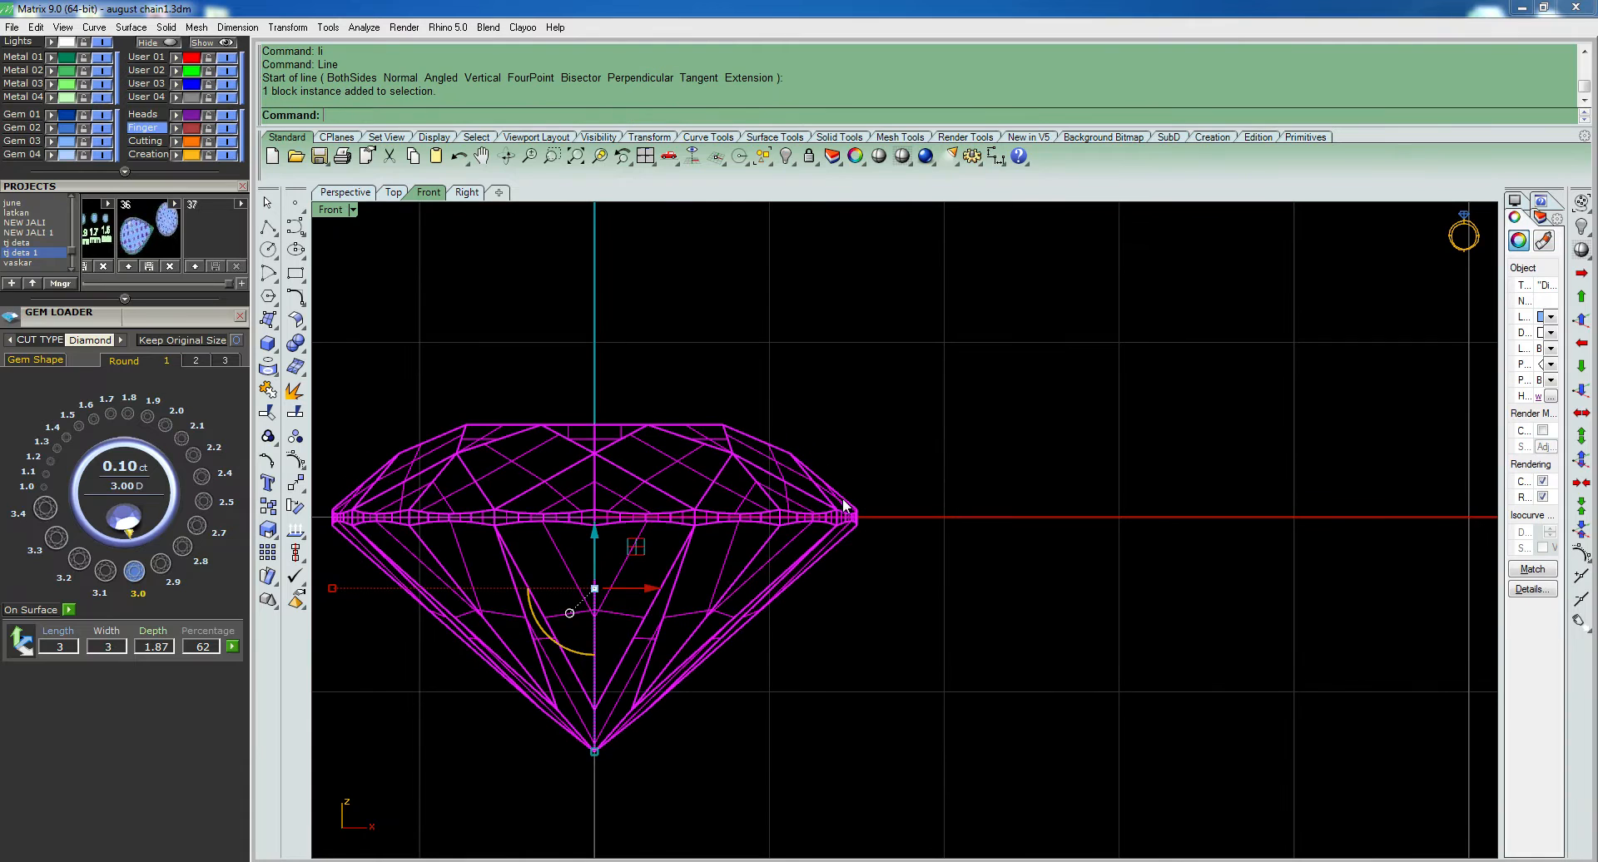
pyautogui.middleClick(845, 503)
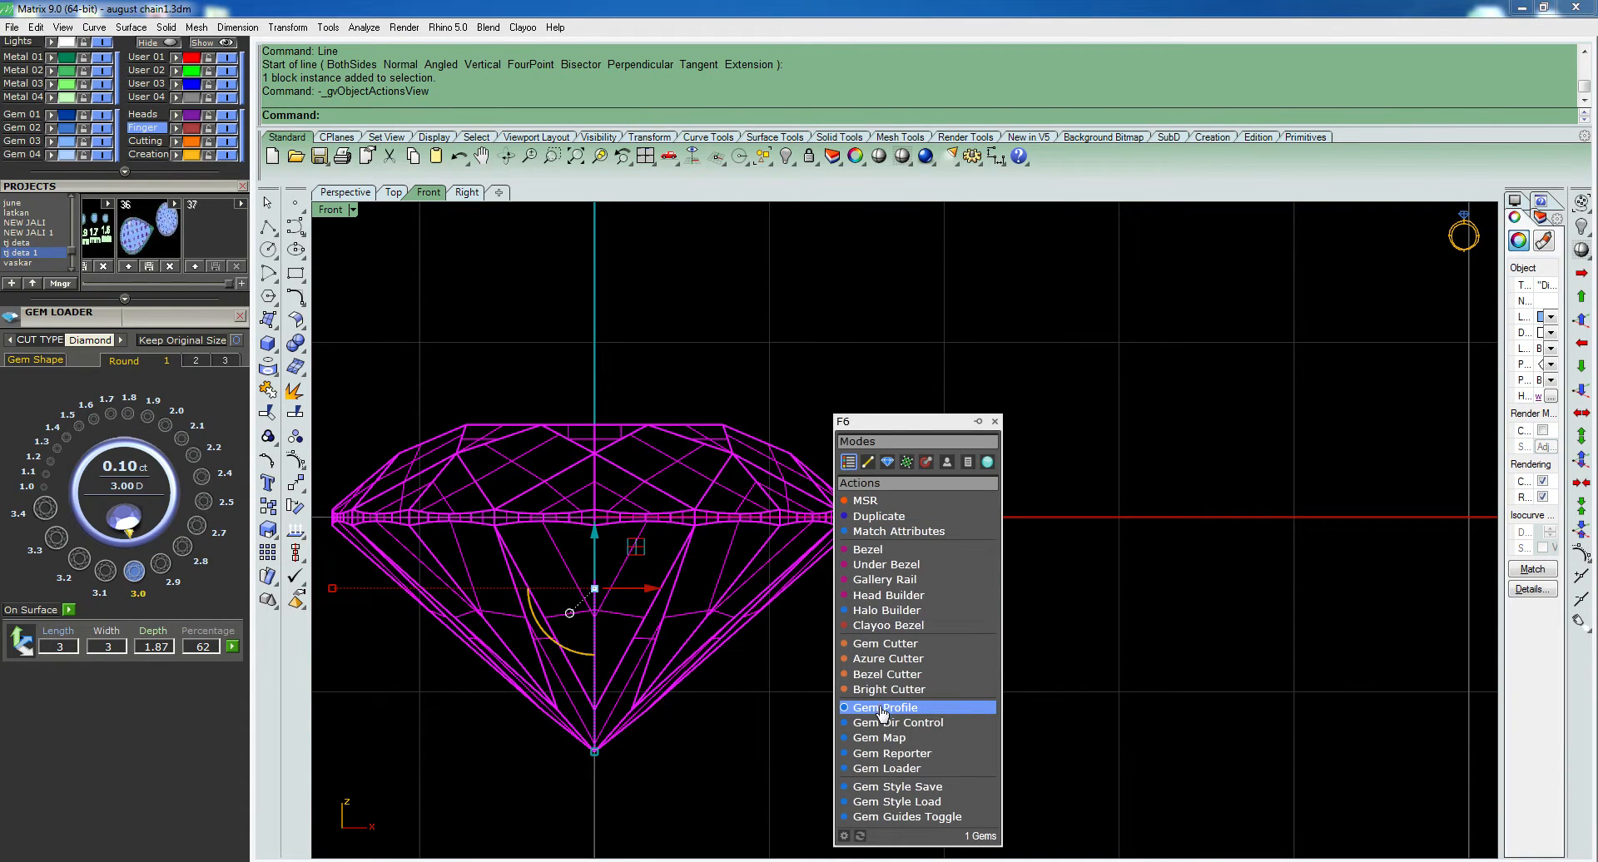
pyautogui.click(882, 708)
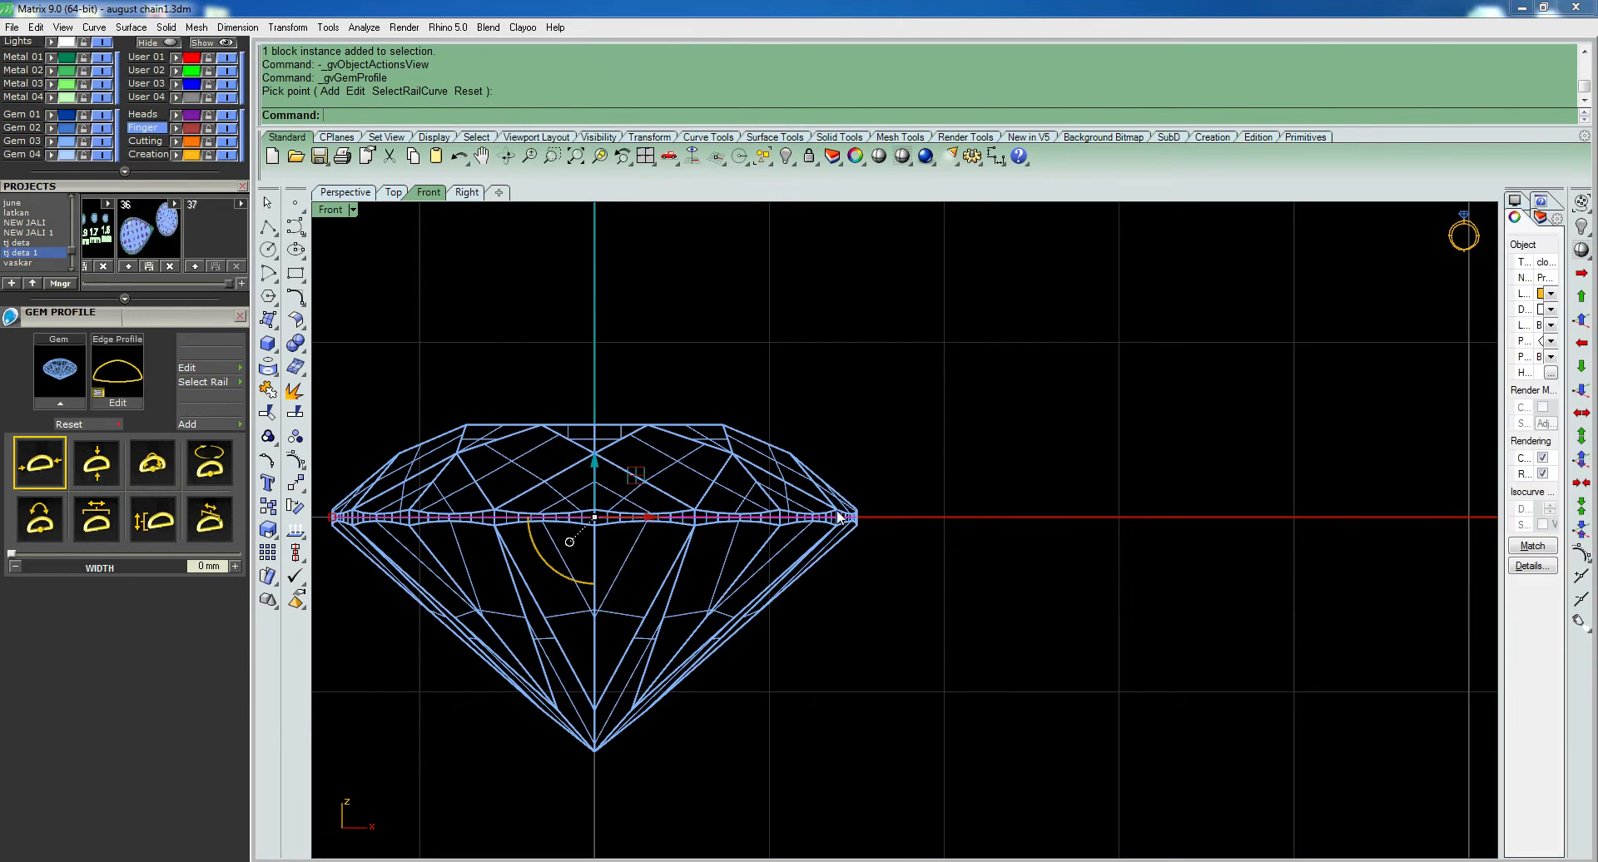
# - Maximize the top view and display it in wireframe
pyautogui.hotkey('ctrl', 'F1')
pyautogui.scroll(4, 957, 455)
pyautogui.moveTo(986, 462); pyautogui.dragTo(871, 610, button='right')
pyautogui.press('q')
pyautogui.press('Return')
# - Try to offset the diamond's profile circle outward by 0.6 mm
pyautogui.write('O')
pyautogui.press('Return')
pyautogui.scroll(4, 1011, 457)
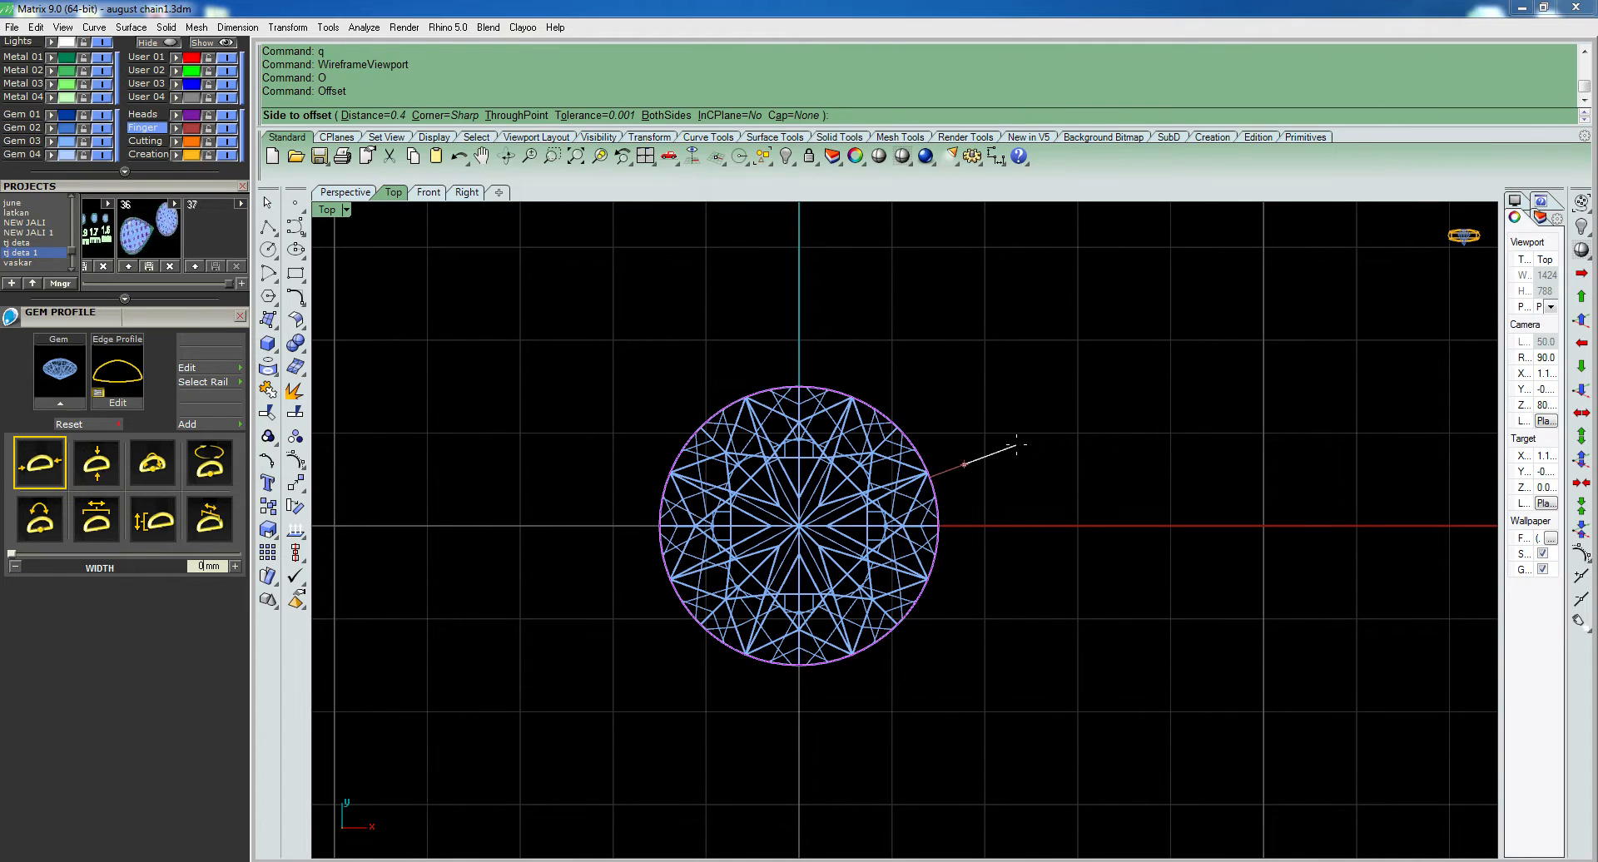
pyautogui.write('.6')
pyautogui.press('Return')
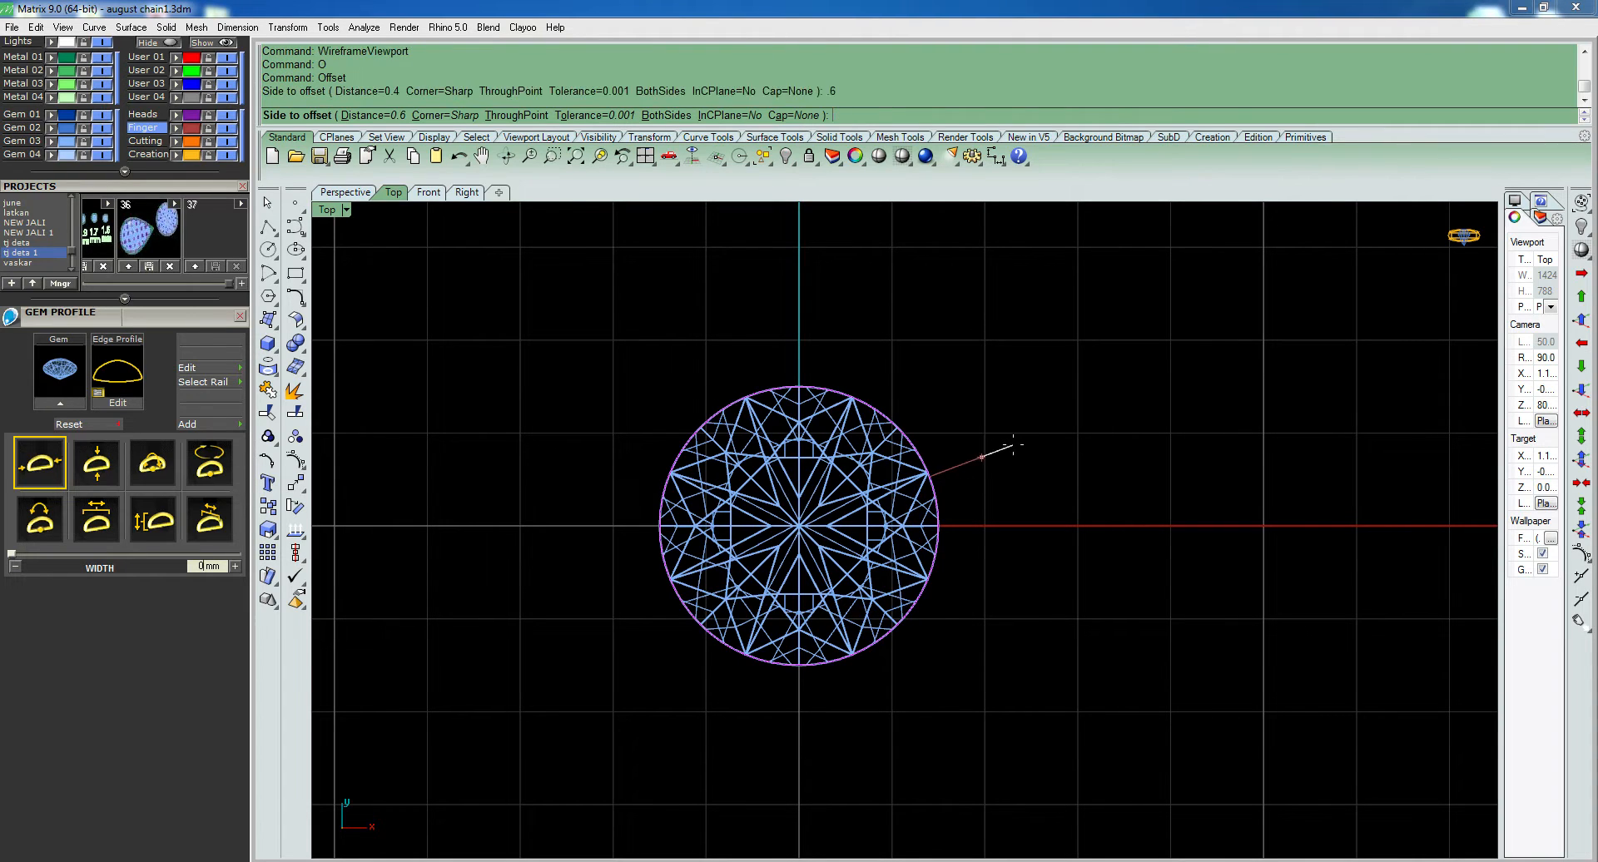
pyautogui.click(1014, 447)
pyautogui.hotkey('ctrl', 'z')
# - Offset the diamond's profile circle outward by 0.7 mm
pyautogui.write('O')
pyautogui.press('Return')
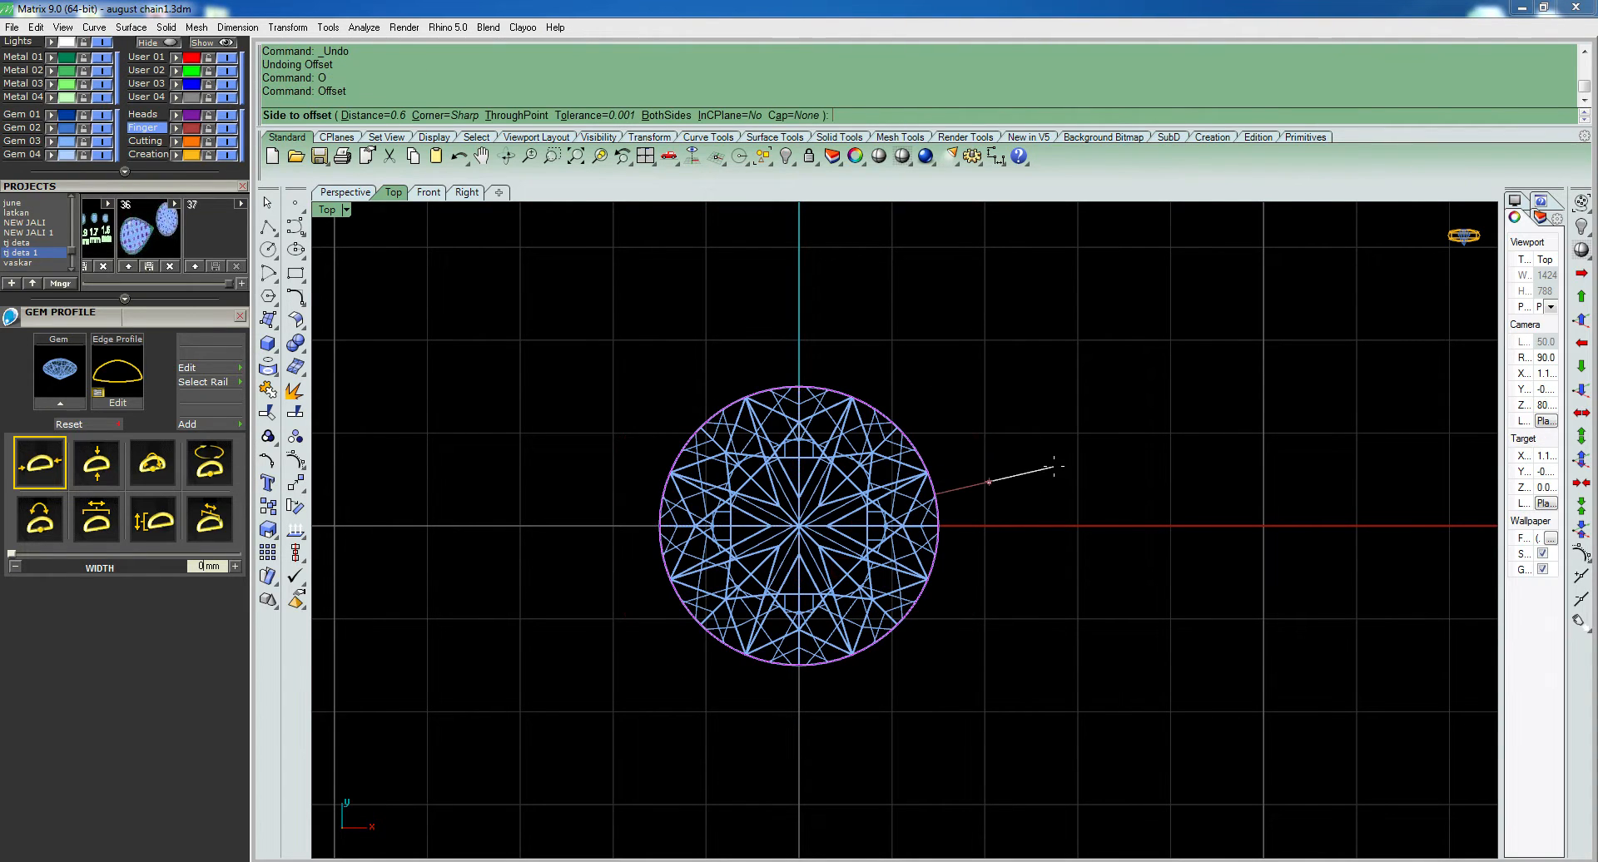
pyautogui.click(1055, 465)
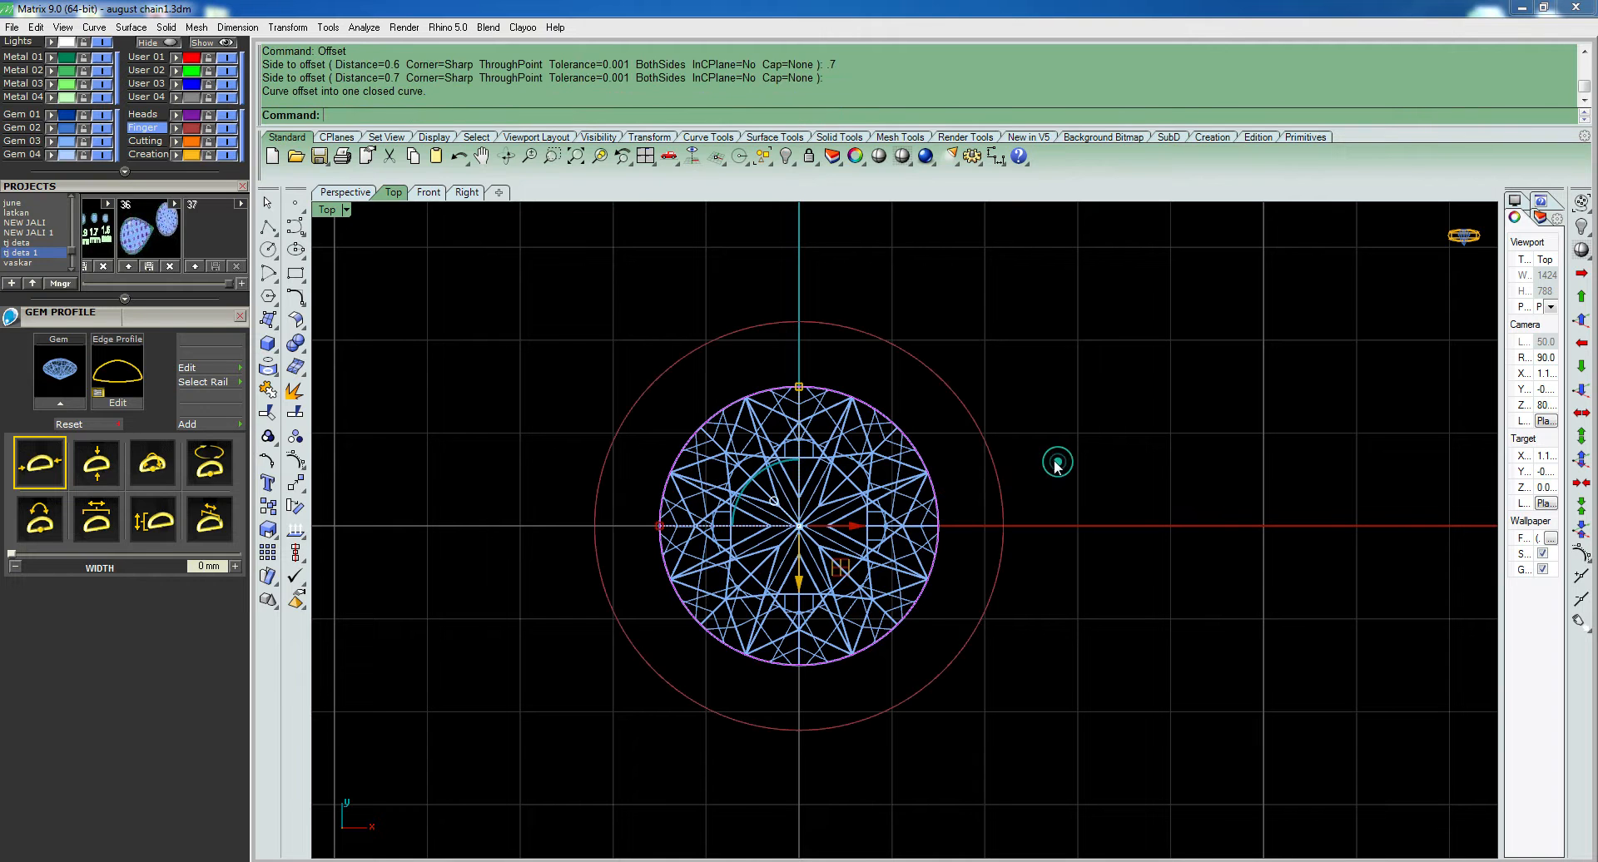
# - Raise the outer offset circle vertically by 0.8 mm in the perspective view
pyautogui.moveTo(951, 491); pyautogui.dragTo(948, 495)
pyautogui.scroll(-4, 972, 501)
pyautogui.hotkey('ctrl', 'F4')
pyautogui.moveTo(946, 637); pyautogui.dragTo(927, 559, button='right')
pyautogui.scroll(8, 924, 519)
pyautogui.scroll(4, 857, 529)
pyautogui.moveTo(830, 514); pyautogui.dragTo(830, 467)
pyautogui.hotkey('ctrl', 'z')
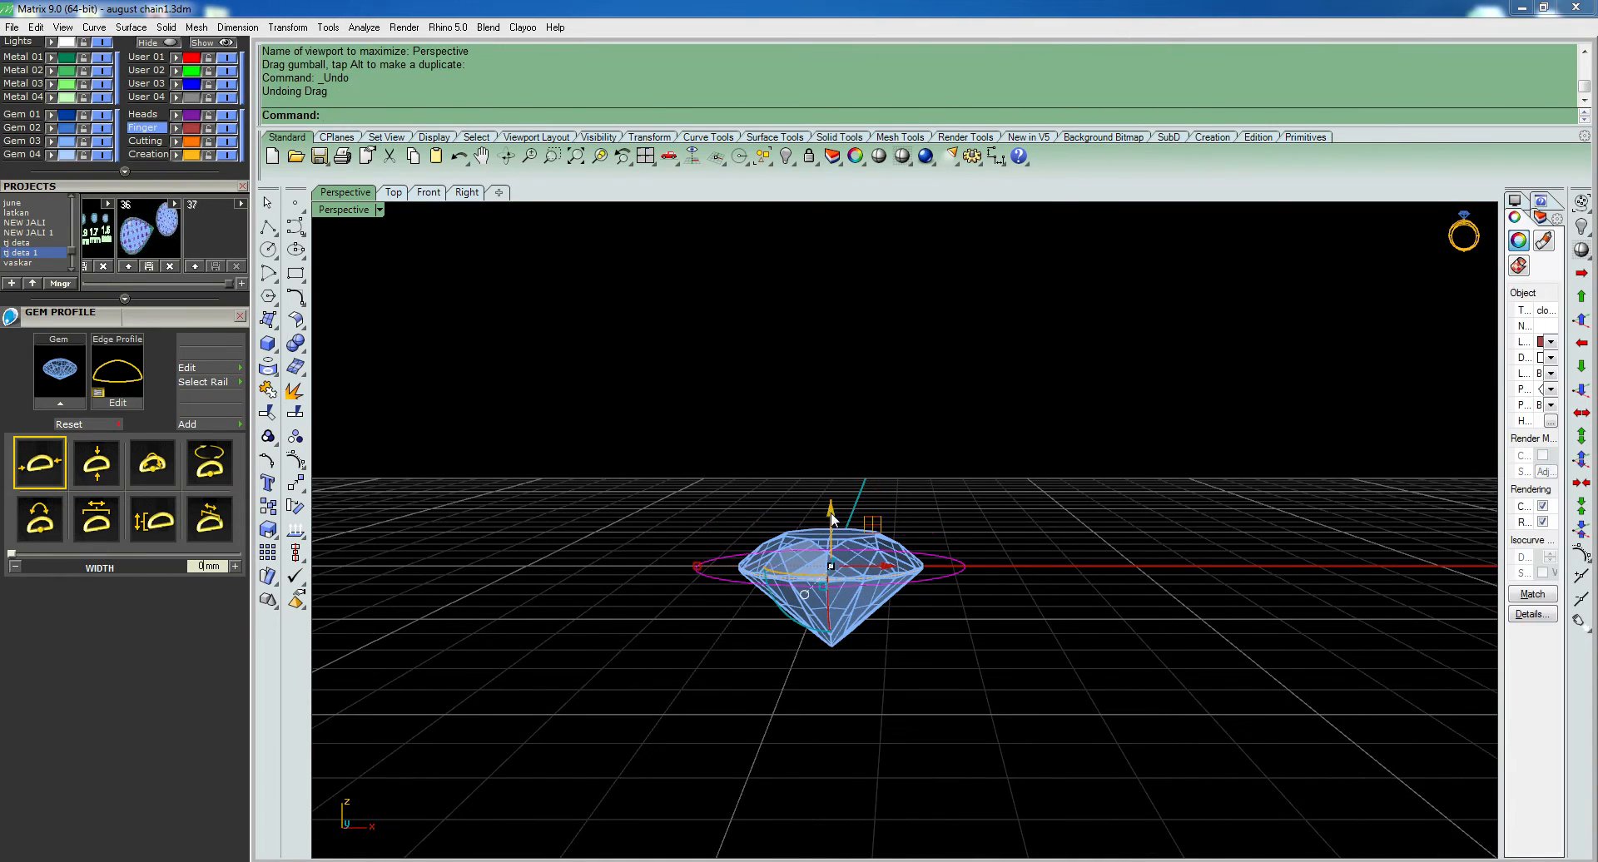
pyautogui.click(830, 517)
pyautogui.write('.8')
pyautogui.press('Return')
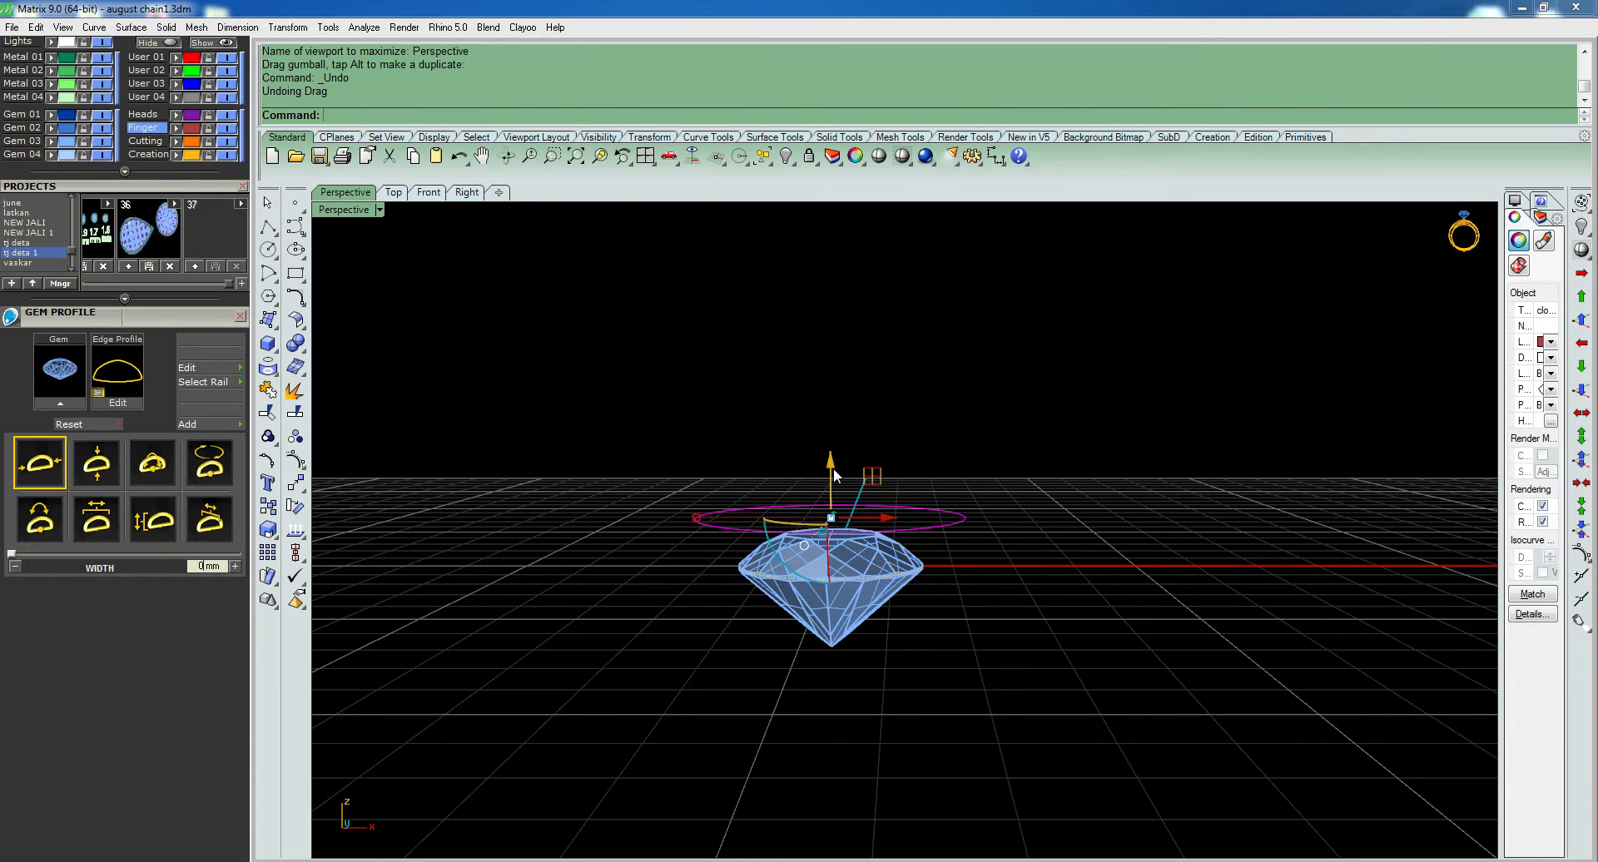
# - Copy the raised outer circle 3 mm straight down in the front view
pyautogui.moveTo(945, 551); pyautogui.dragTo(956, 416, button='right')
pyautogui.scroll(5, 959, 584)
pyautogui.scroll(5, 953, 428)
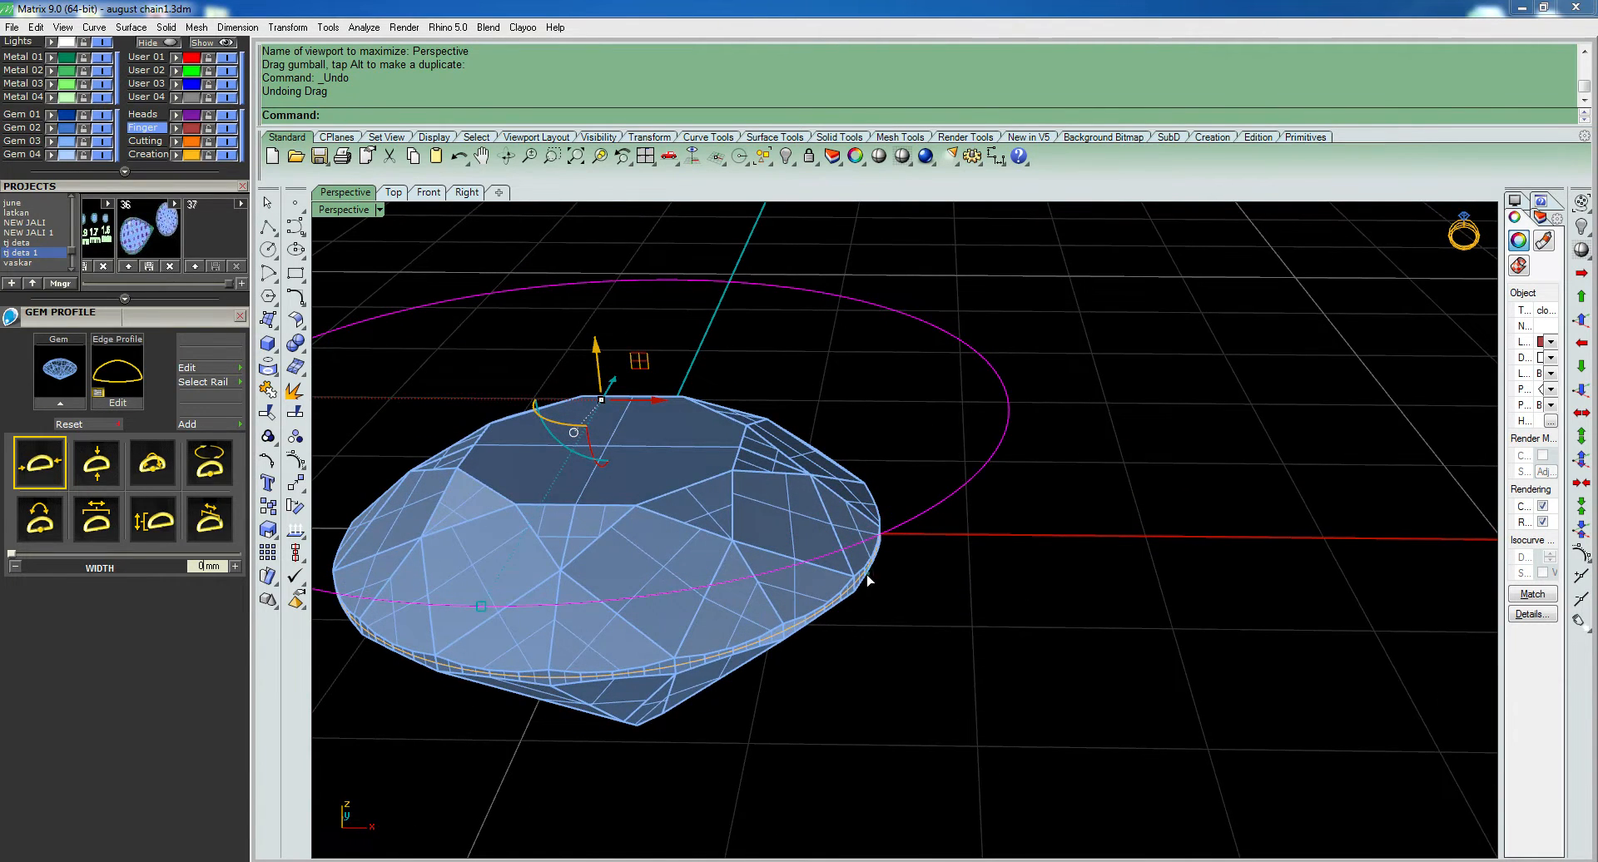
pyautogui.click(859, 581)
pyautogui.click(947, 498)
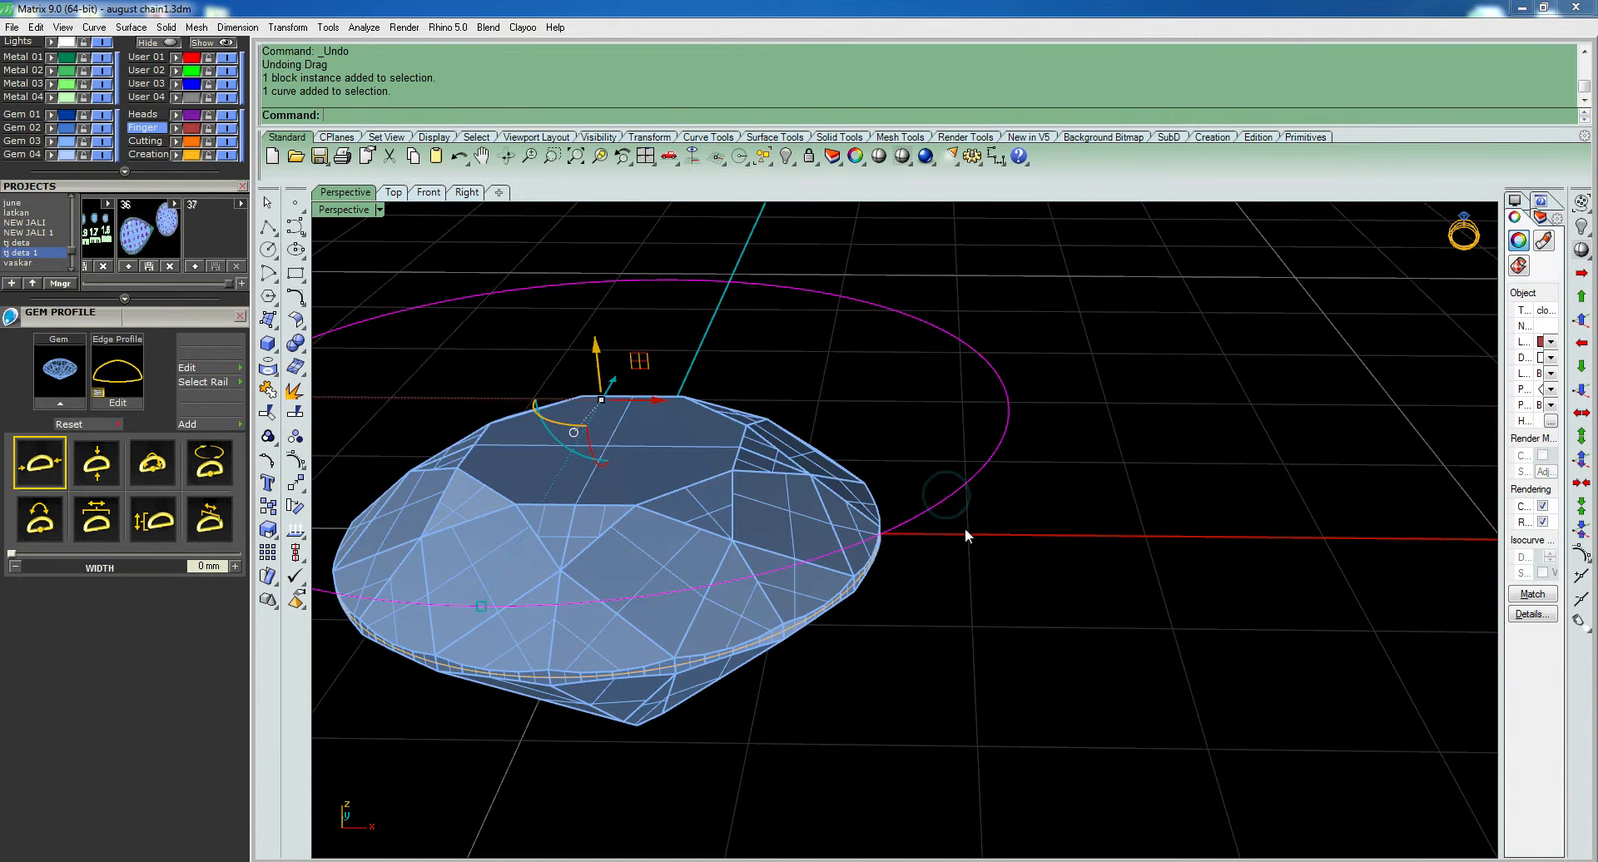
pyautogui.hotkey('ctrl', 'F2')
pyautogui.write('C')
pyautogui.press('Return')
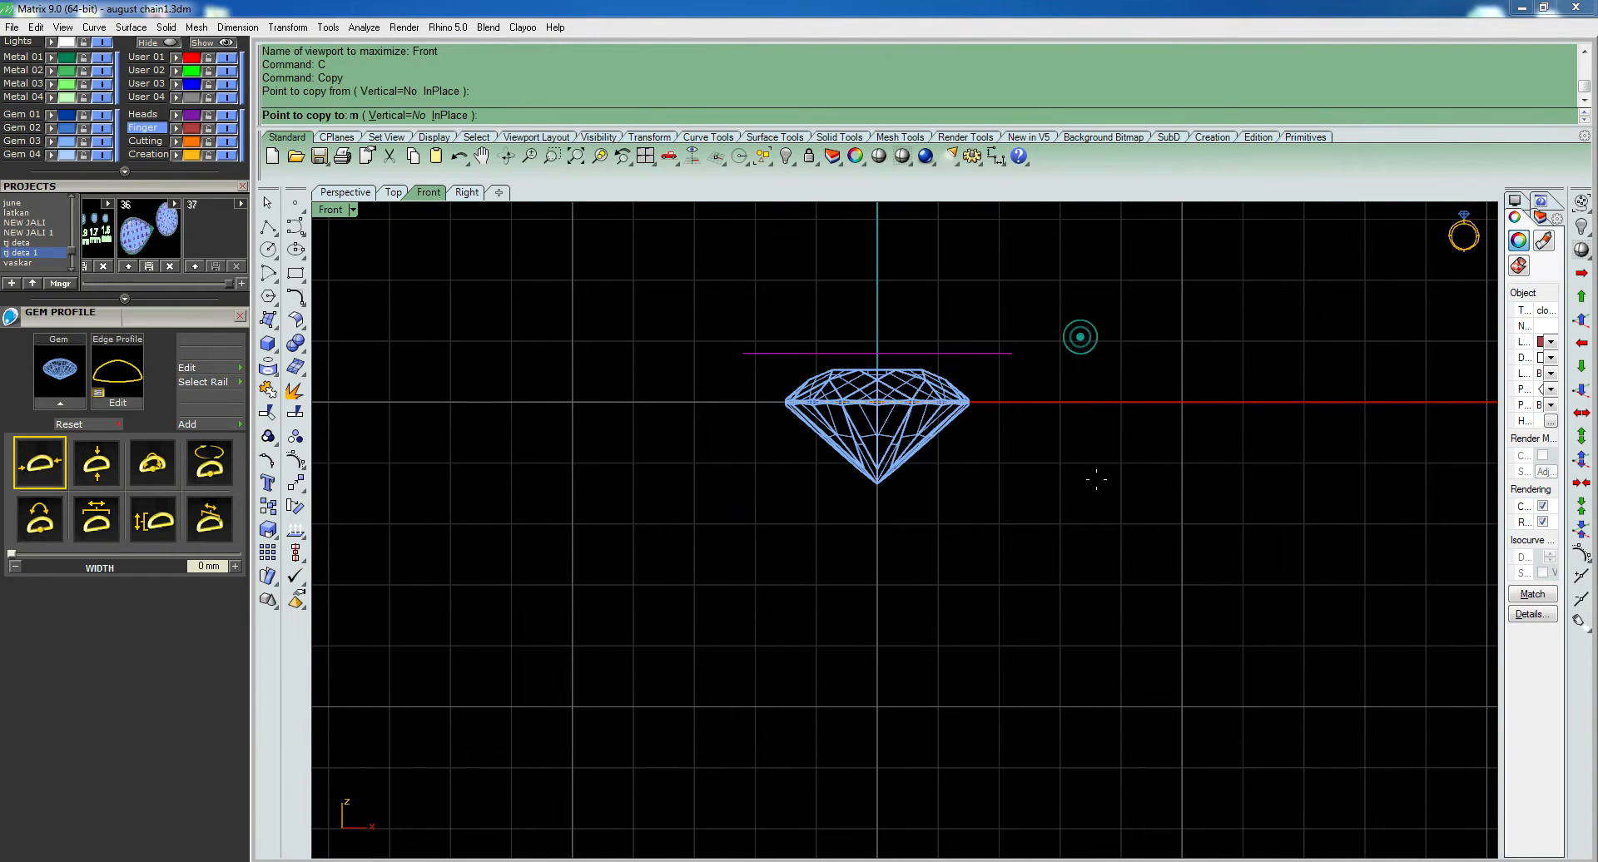
pyautogui.click(1080, 337)
pyautogui.write('6')
pyautogui.press('Return')
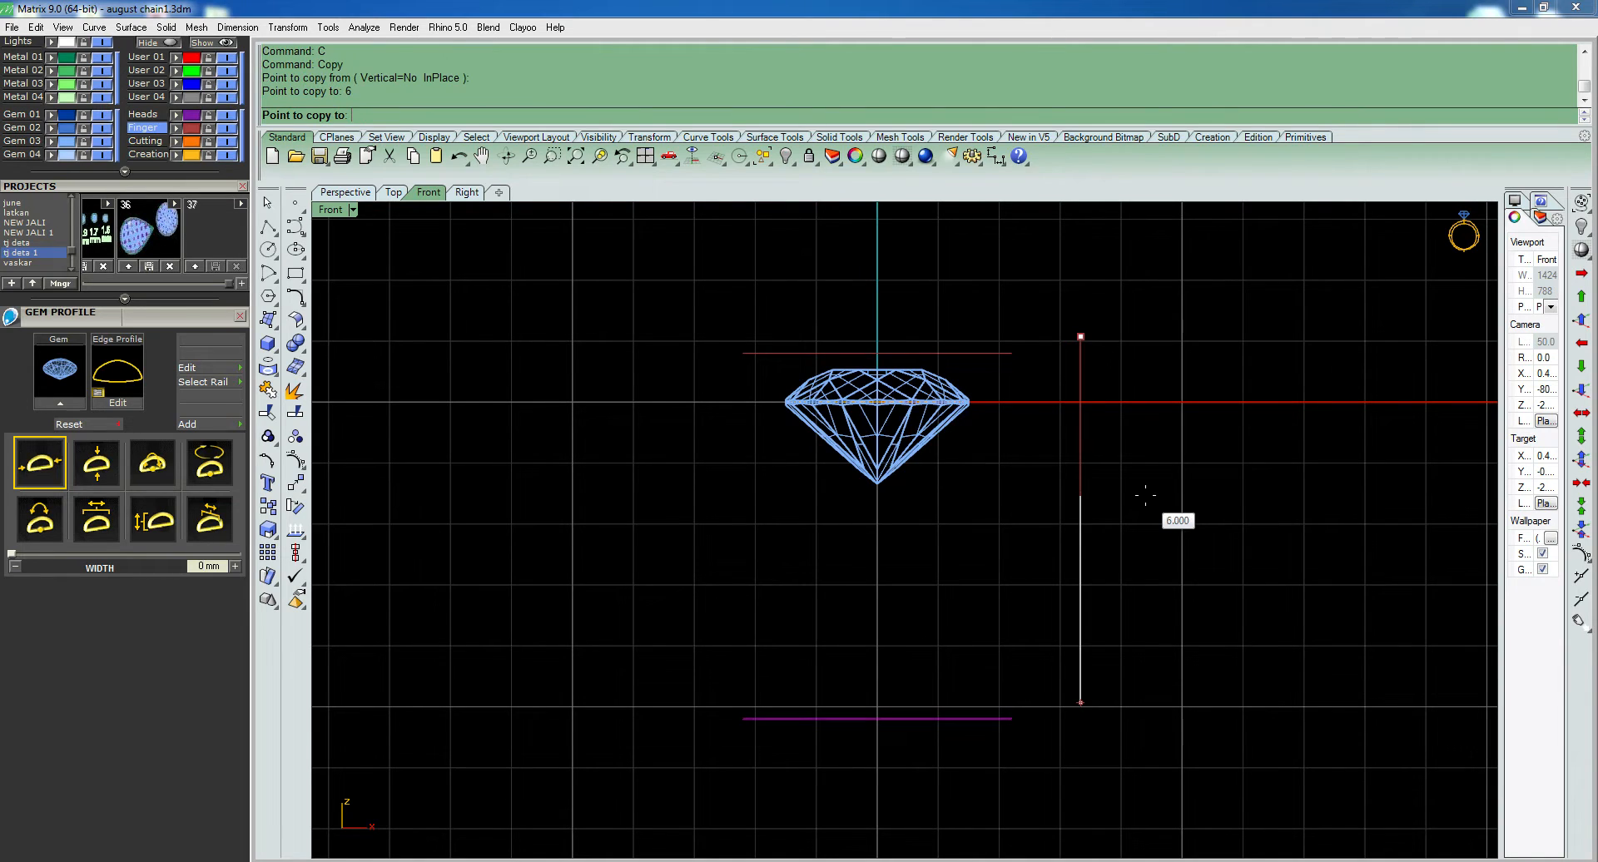
pyautogui.write('3')
pyautogui.press('Return')
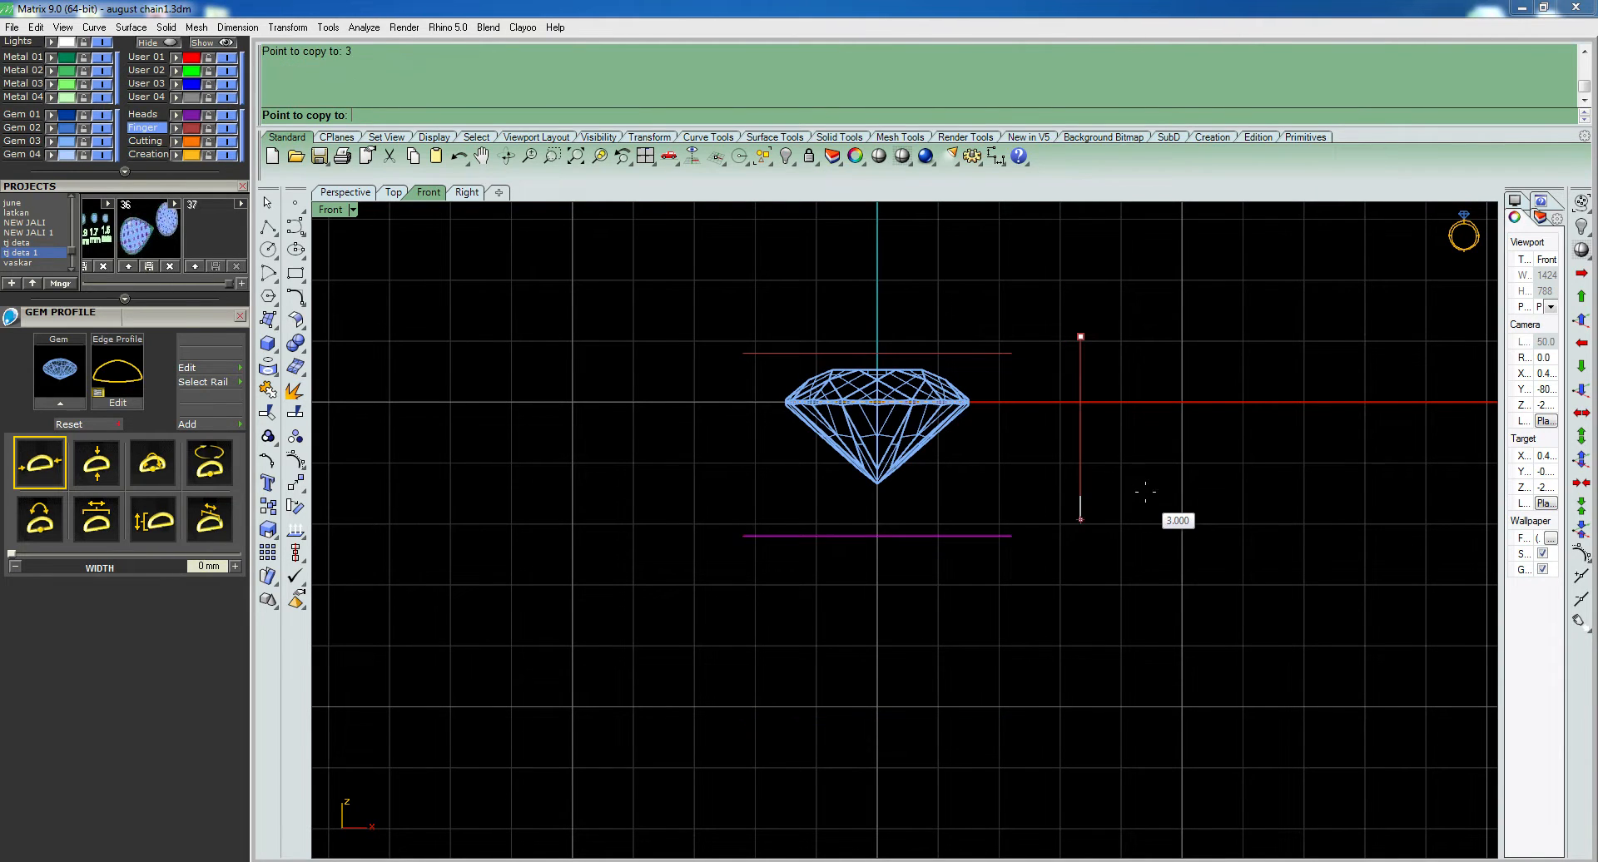
pyautogui.click(1124, 502)
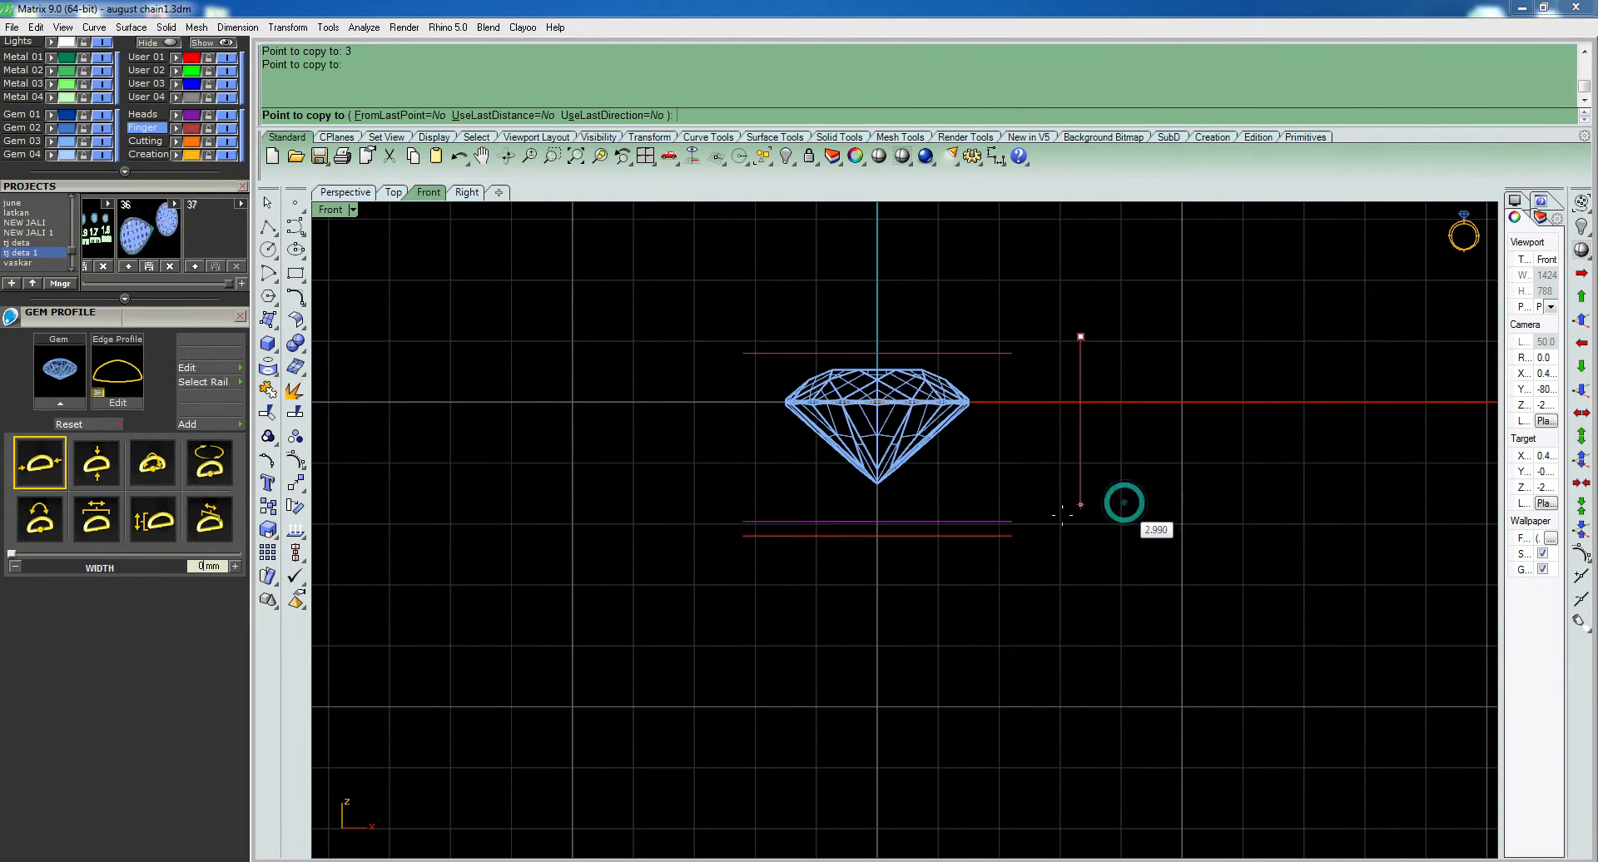
pyautogui.rightClick(997, 516)
pyautogui.moveTo(1002, 501); pyautogui.dragTo(982, 544)
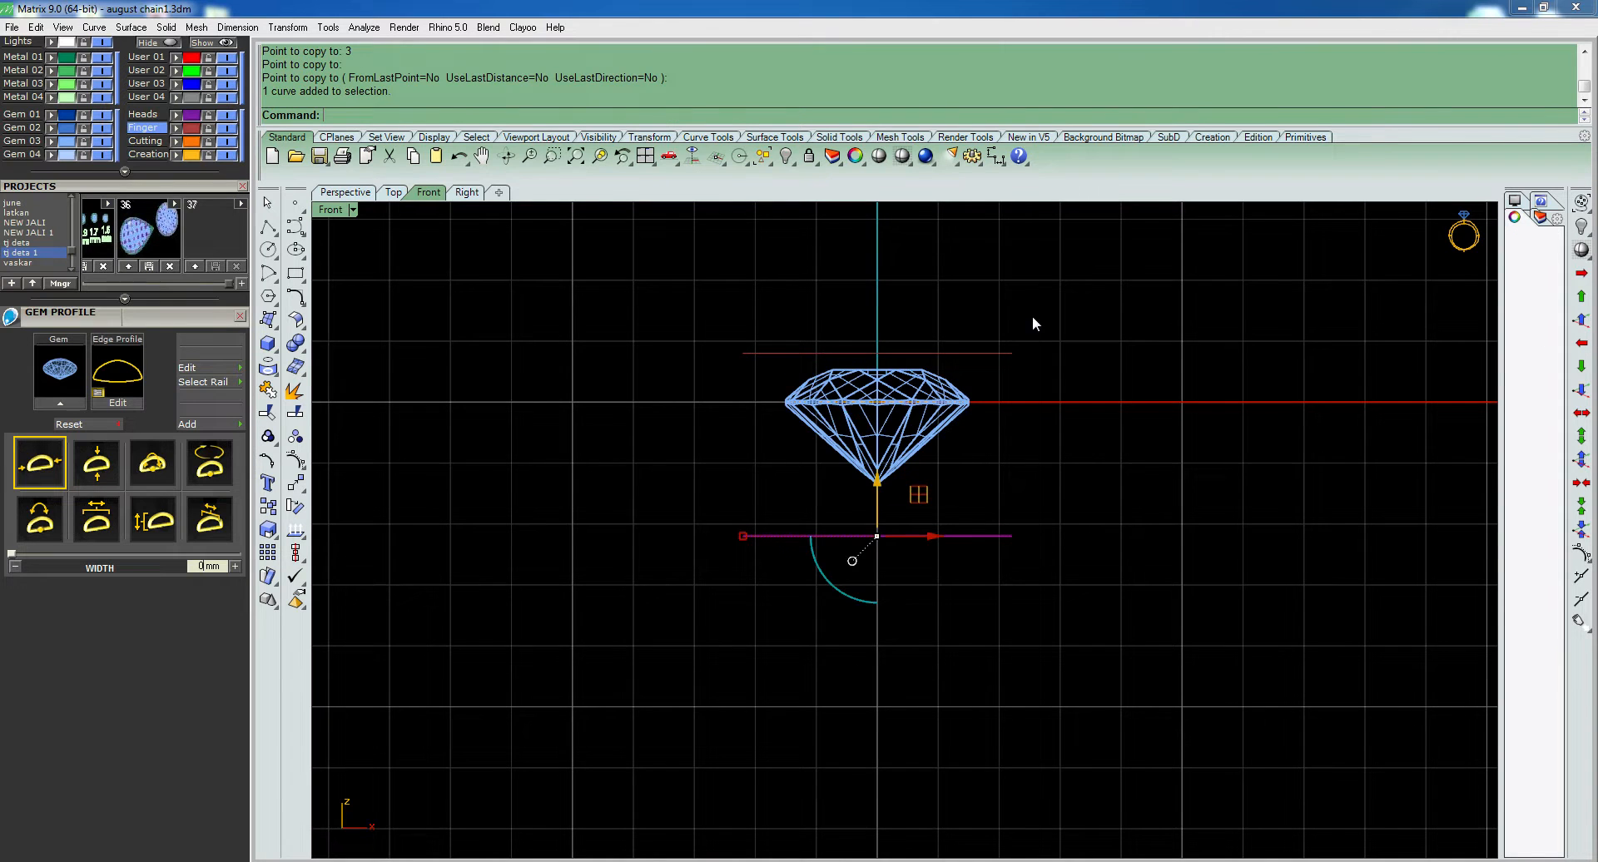
# - Move the diamond's girdle profile curve up by 0.2 mm in the front view
pyautogui.hotkey('ctrl', 'F4')
pyautogui.moveTo(977, 416); pyautogui.dragTo(879, 489, button='right')
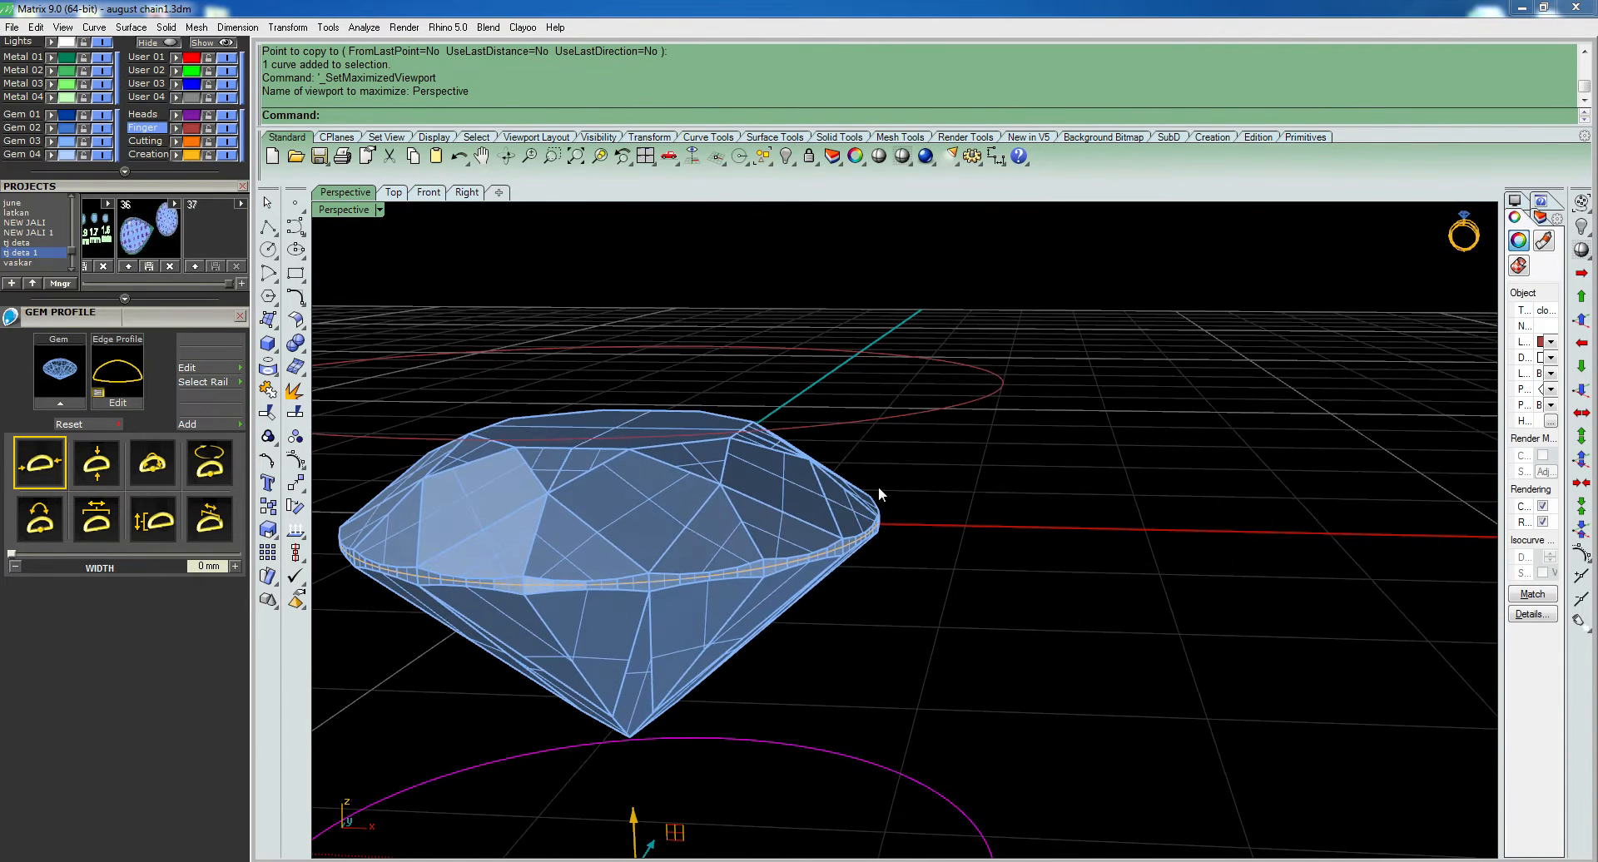
pyautogui.click(865, 541)
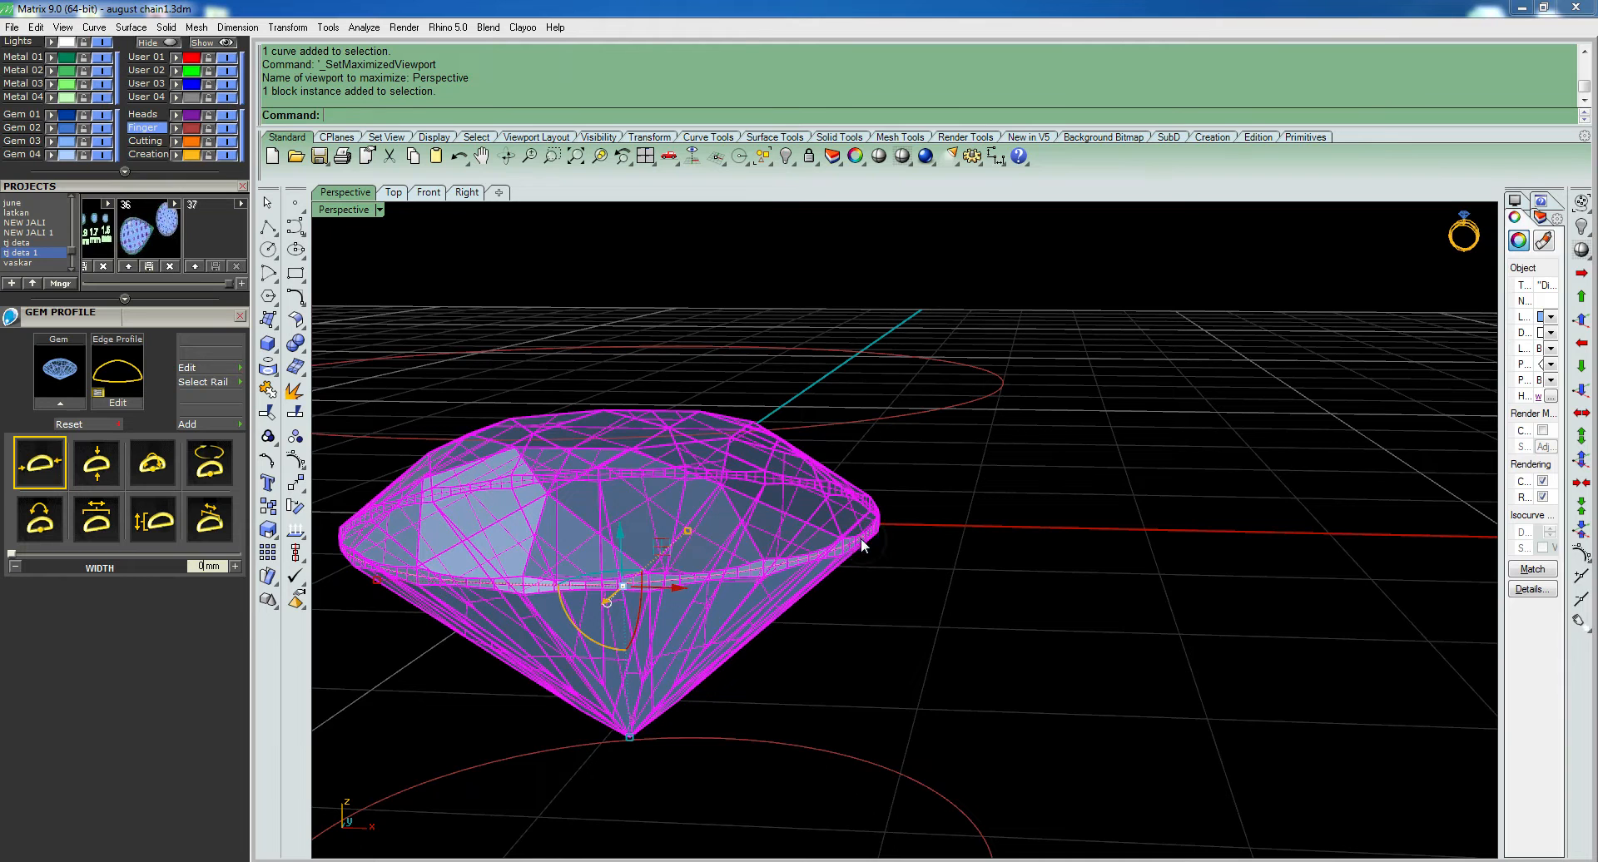
pyautogui.click(966, 510)
pyautogui.scroll(5, 845, 549)
pyautogui.click(847, 542)
pyautogui.write('q')
pyautogui.press('Return')
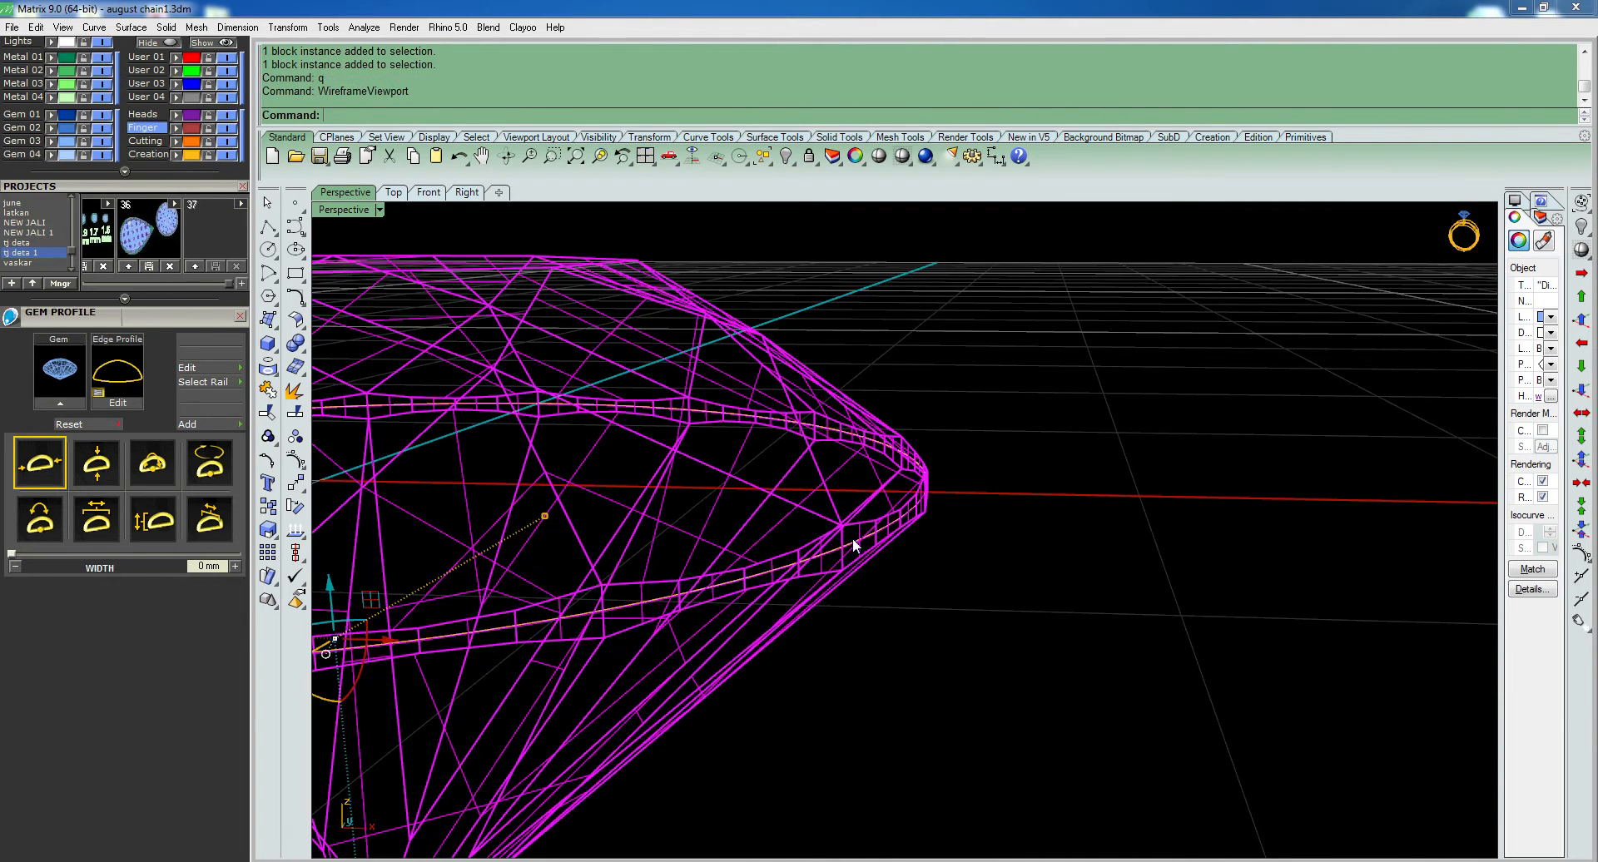
pyautogui.click(853, 545)
pyautogui.click(891, 563)
pyautogui.hotkey('ctrl', 'F2')
pyautogui.scroll(6, 921, 499)
pyautogui.write('s')
pyautogui.press('Return')
pyautogui.click(957, 583)
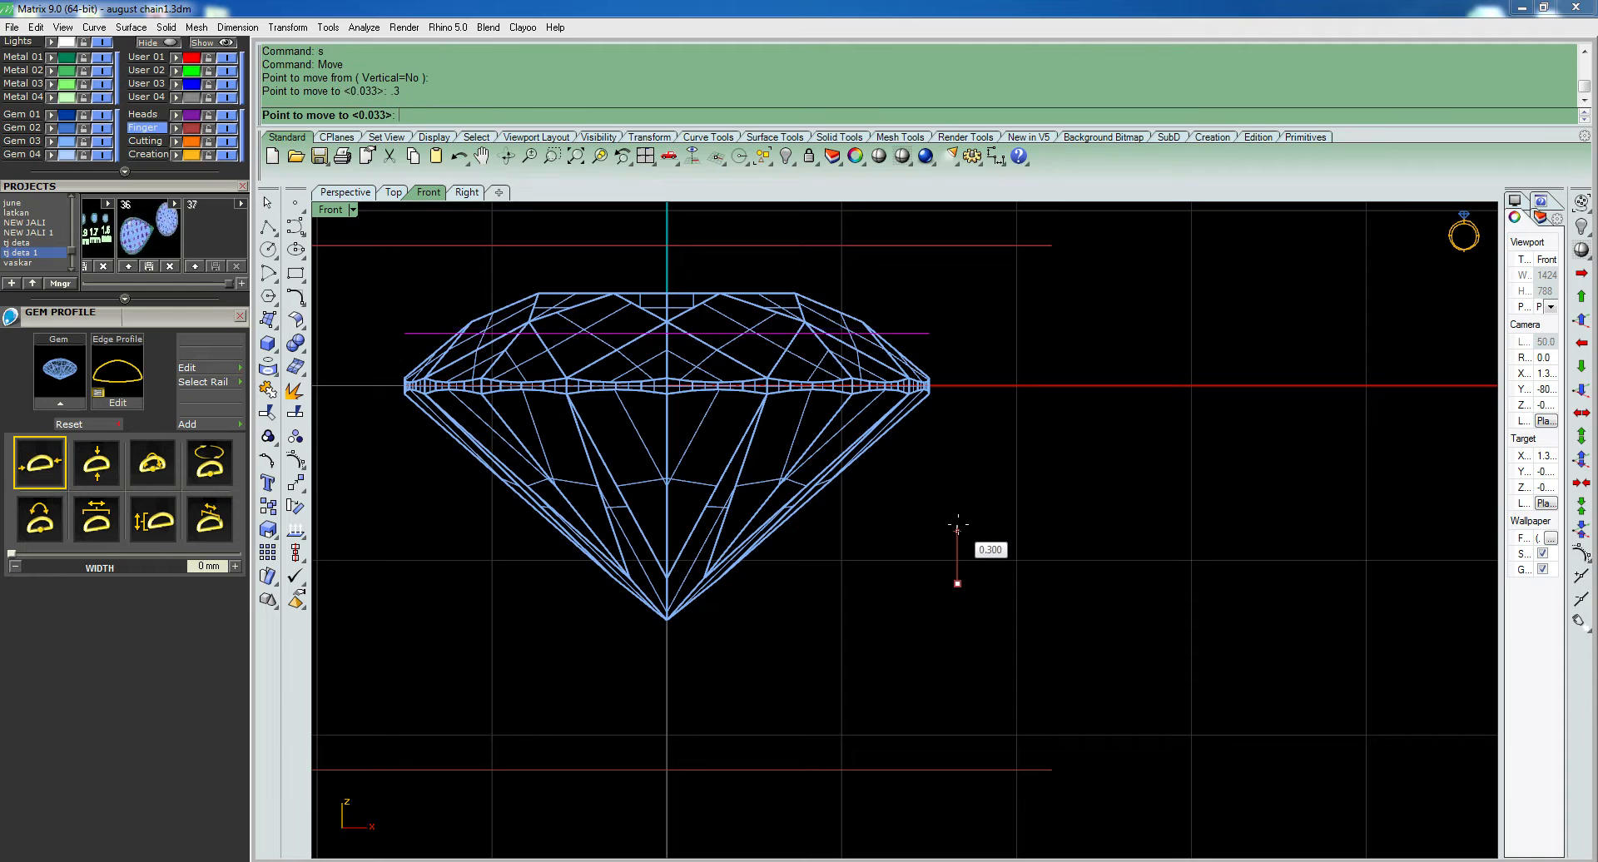
pyautogui.click(984, 470)
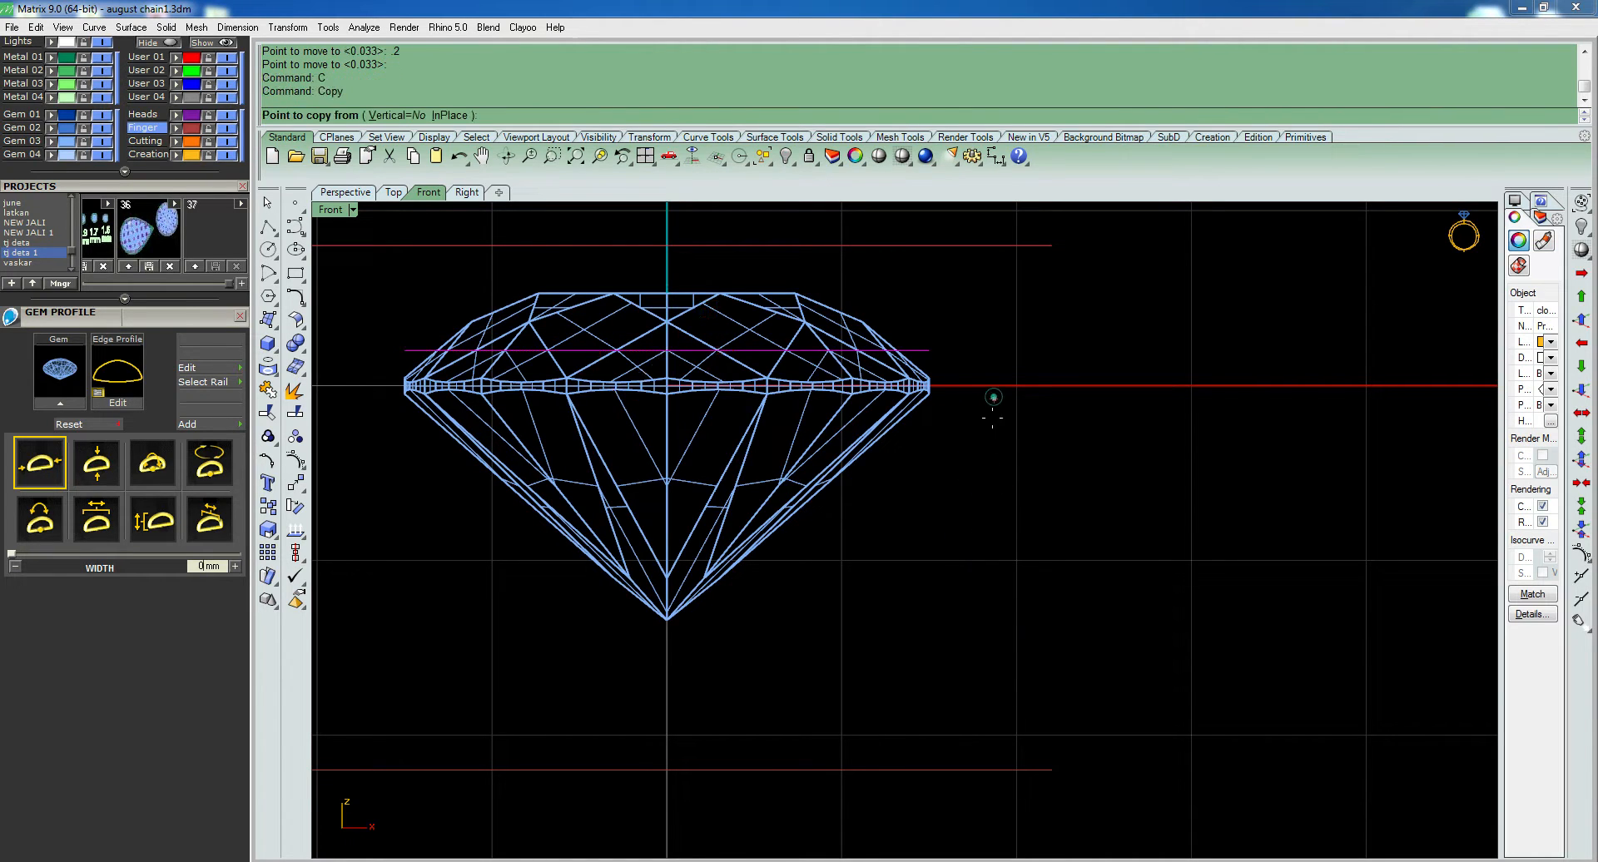
# - Copy the raised girdle profile curve 0.5 mm straight down
pyautogui.press('BackSpace')
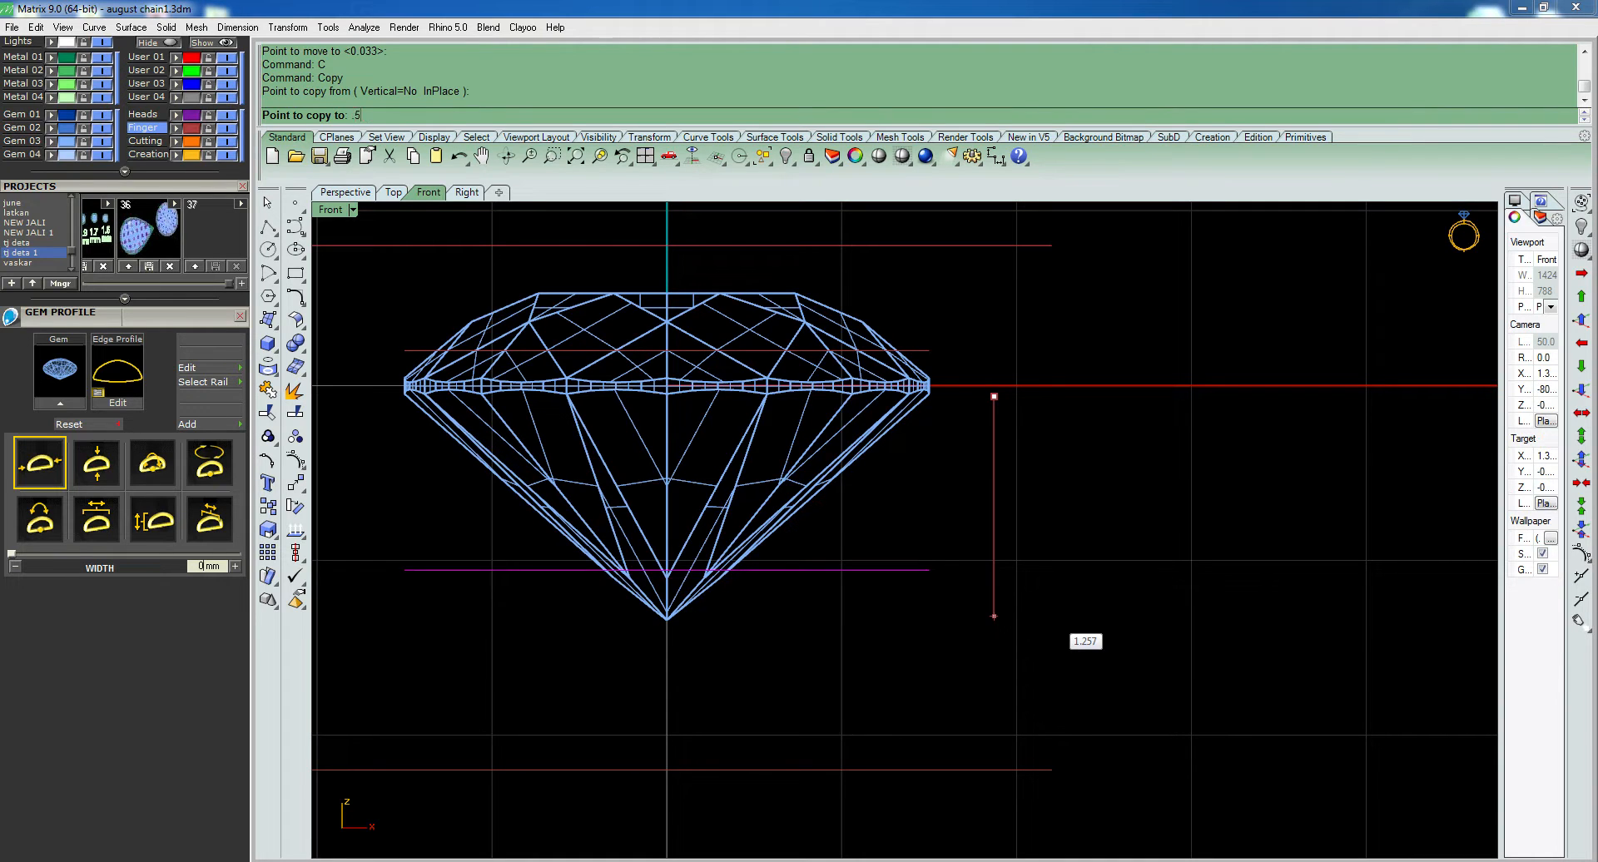
pyautogui.press('Return')
pyautogui.press('Return')
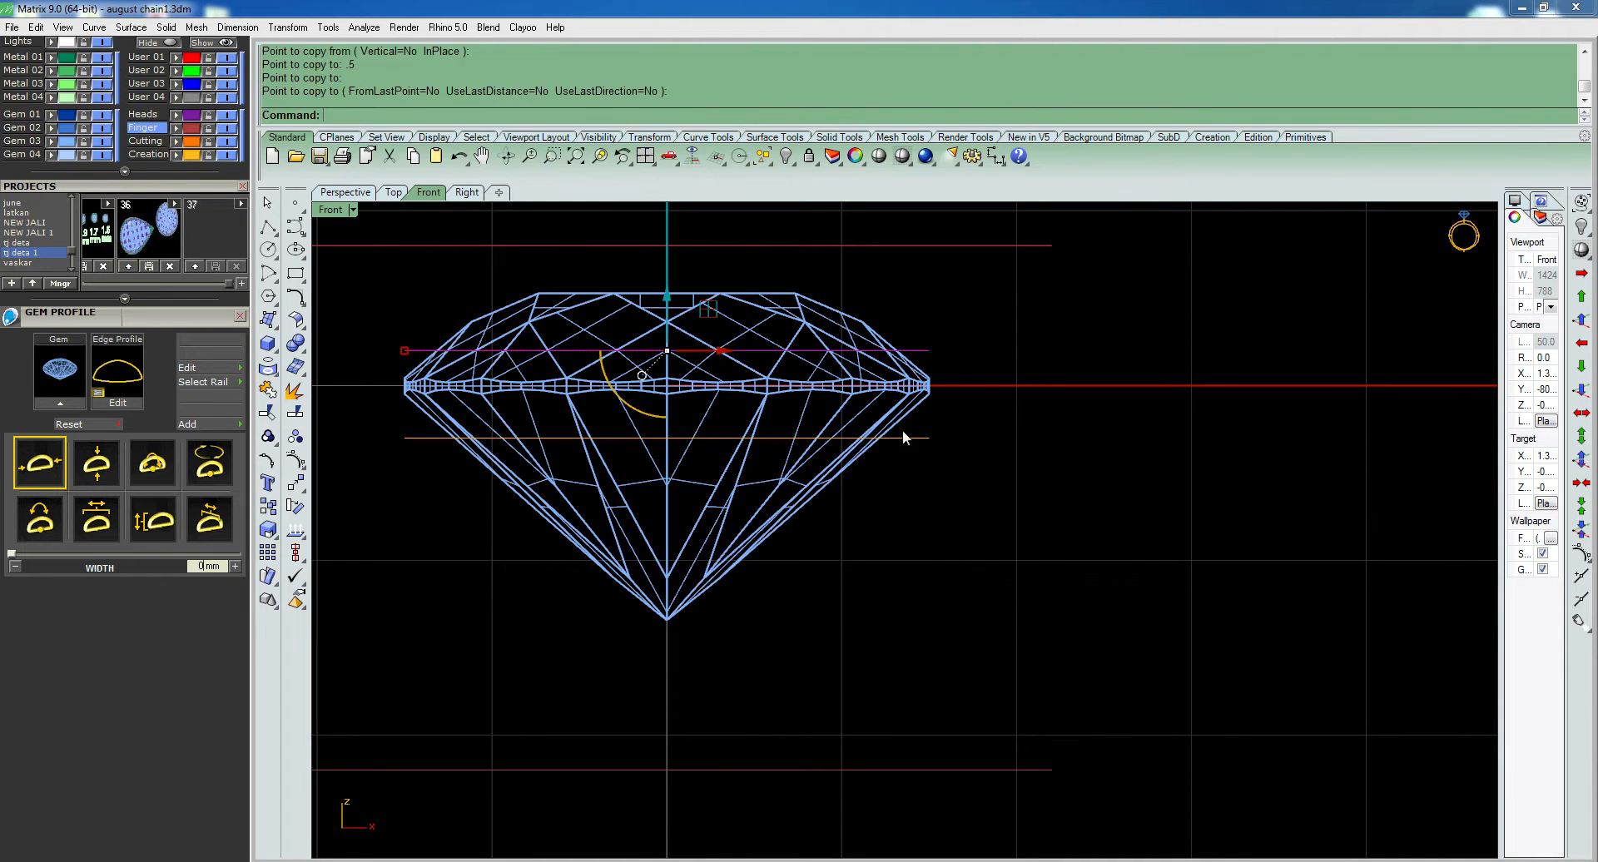
pyautogui.click(916, 438)
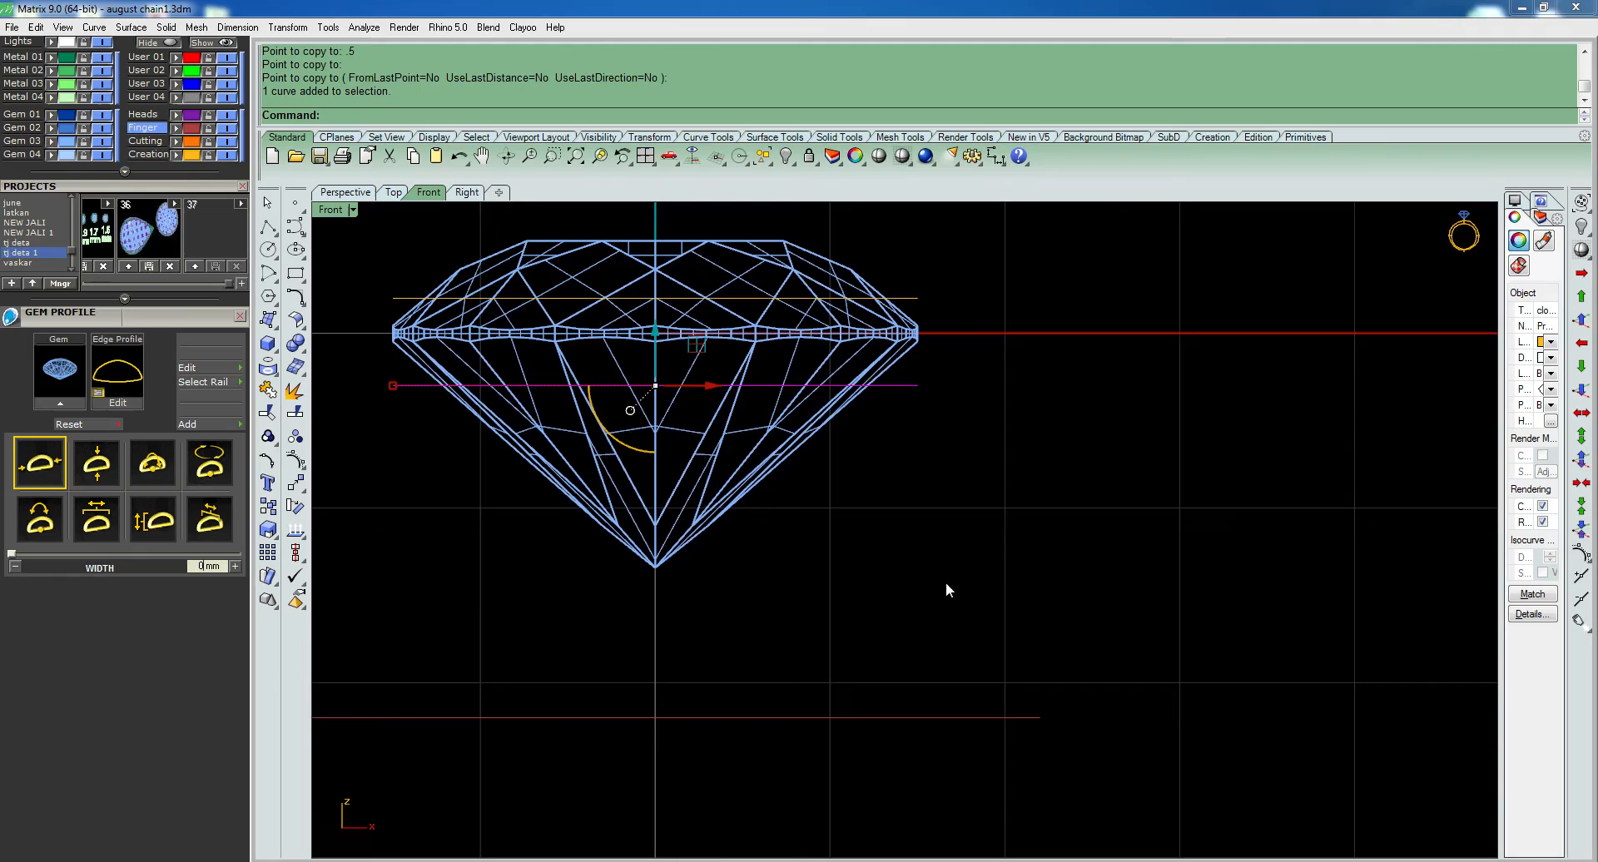
# - Offset the large circle below the diamond inward by 1 mm in the perspective view
pyautogui.hotkey('ctrl', 'Tab')
pyautogui.scroll(-8, 995, 587)
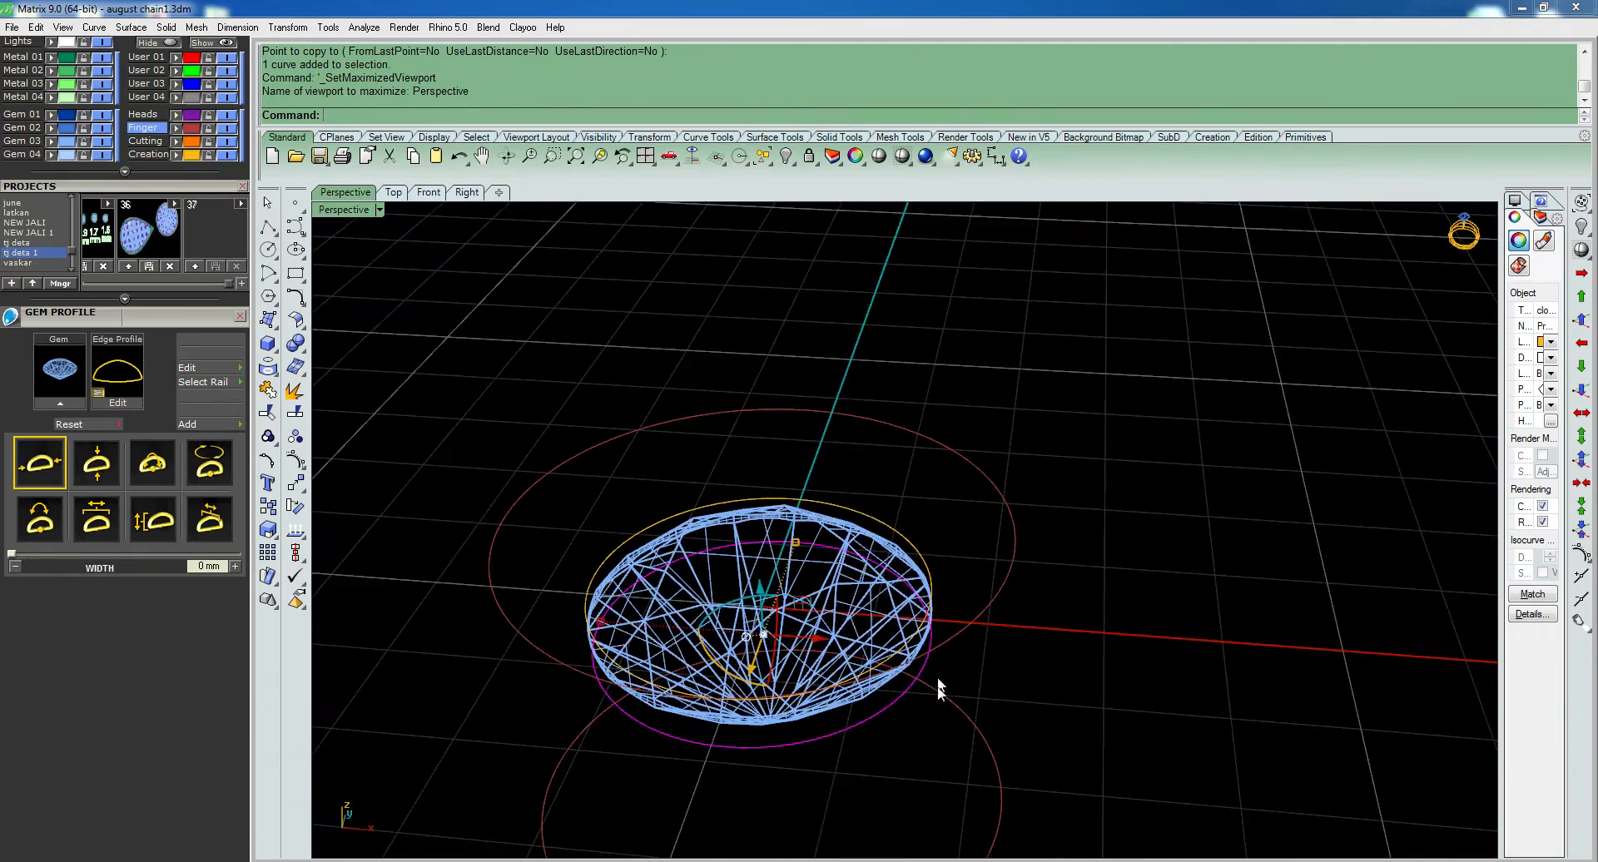
pyautogui.click(962, 719)
pyautogui.keyDown('shift'); pyautogui.moveTo(966, 745); pyautogui.dragTo(968, 688, button='right'); pyautogui.keyUp('shift')
pyautogui.write('O')
pyautogui.press('Return')
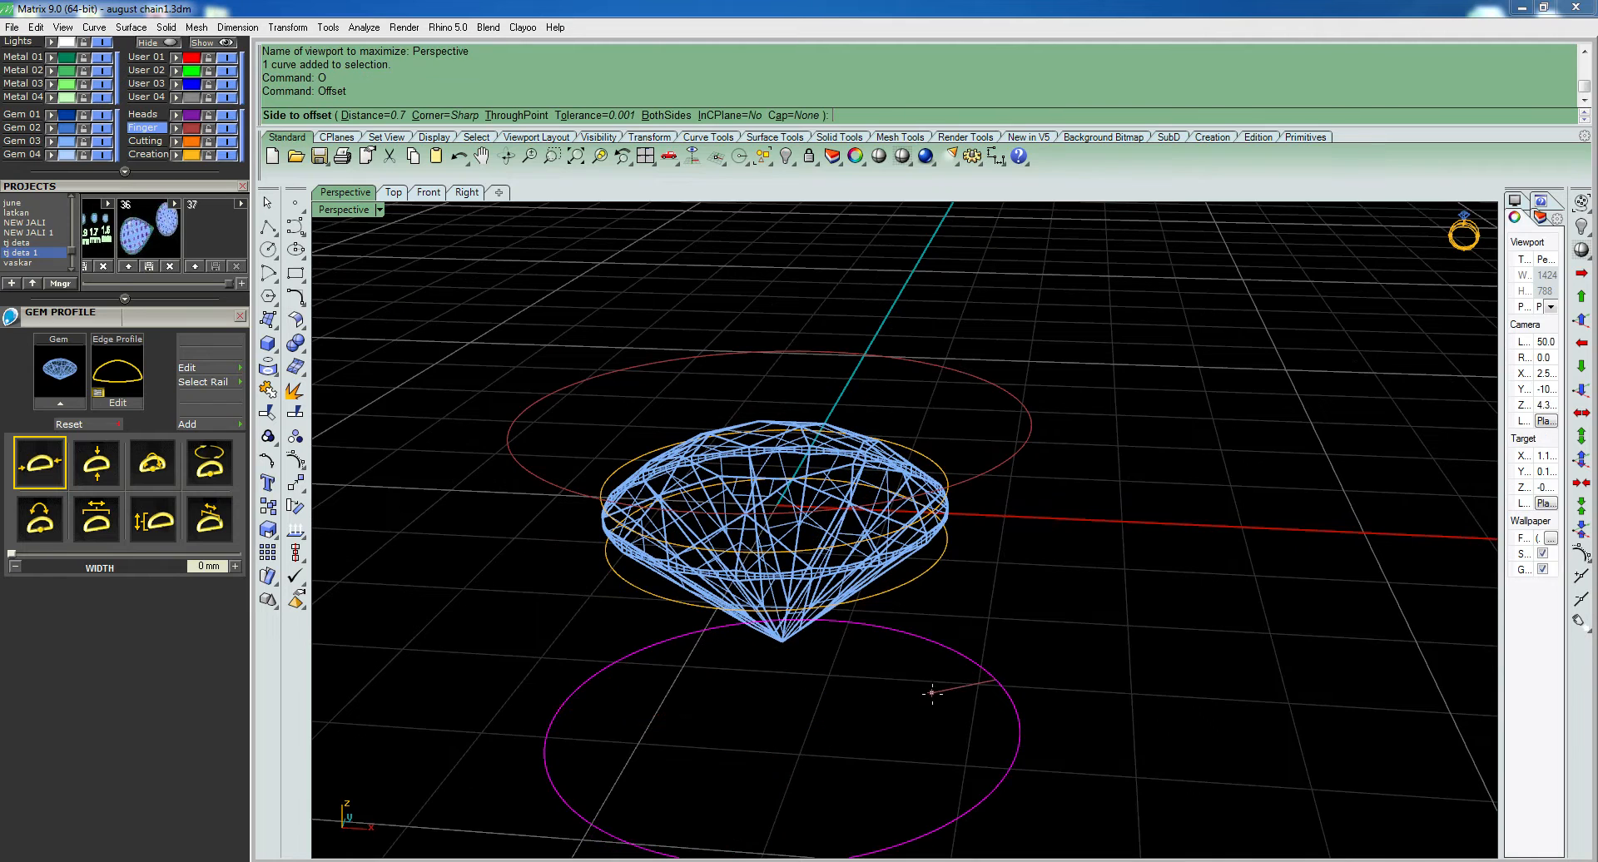
pyautogui.write('1')
pyautogui.press('Return')
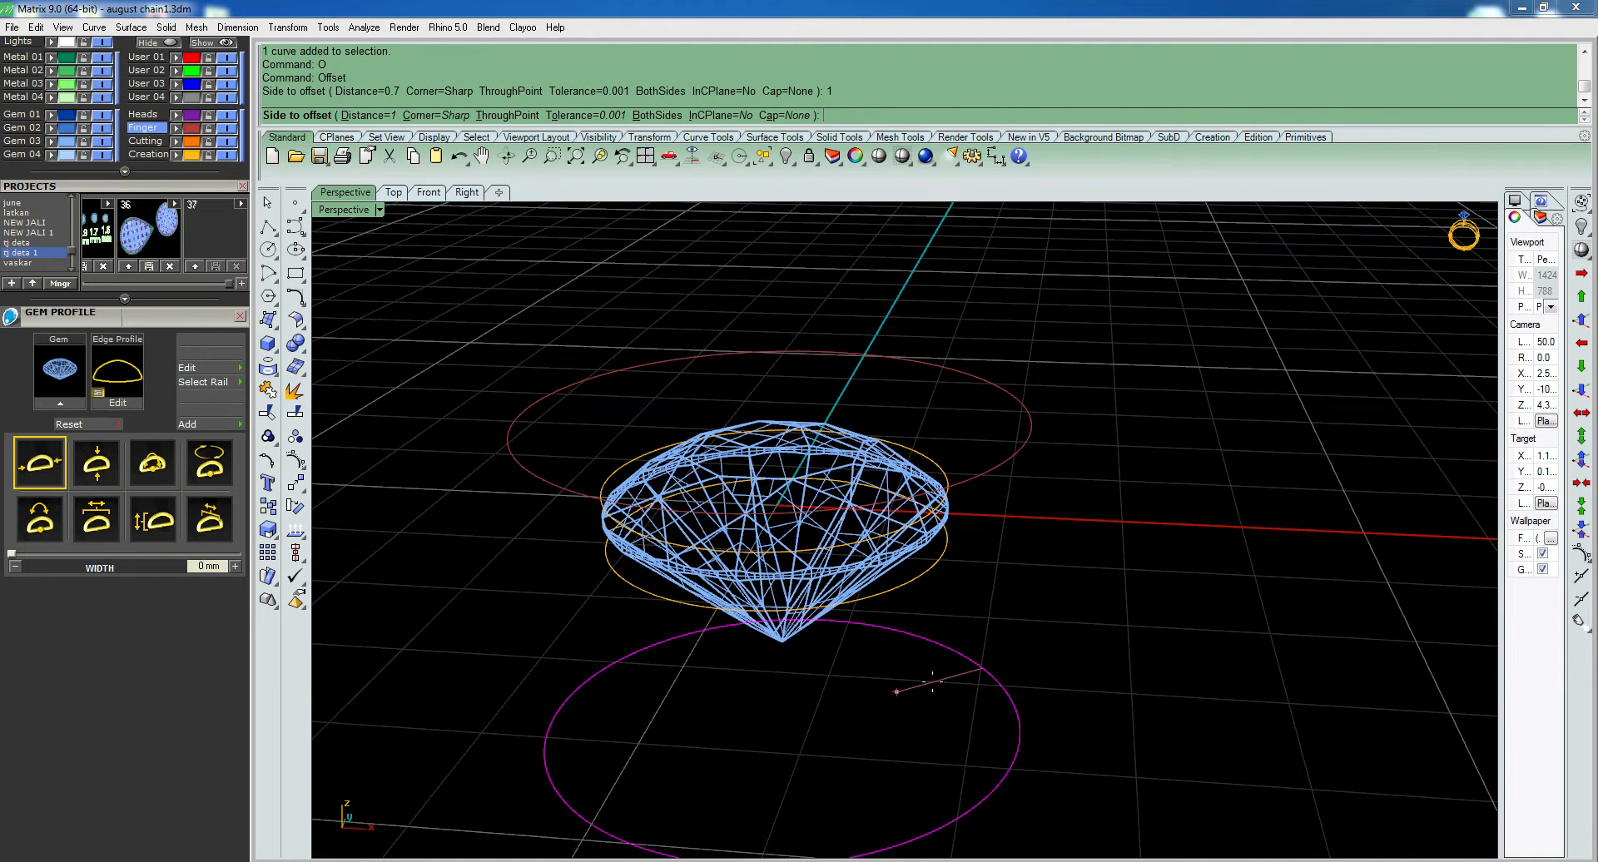
pyautogui.click(921, 678)
# - Loft the large circles above and below the diamond into an outer wall and display it shaded
pyautogui.moveTo(935, 703); pyautogui.dragTo(992, 662, button='right')
pyautogui.moveTo(1102, 384); pyautogui.dragTo(1012, 448)
pyautogui.moveTo(1012, 448); pyautogui.dragTo(974, 558, button='right')
pyautogui.write('loft')
pyautogui.press('Return')
pyautogui.press('Return')
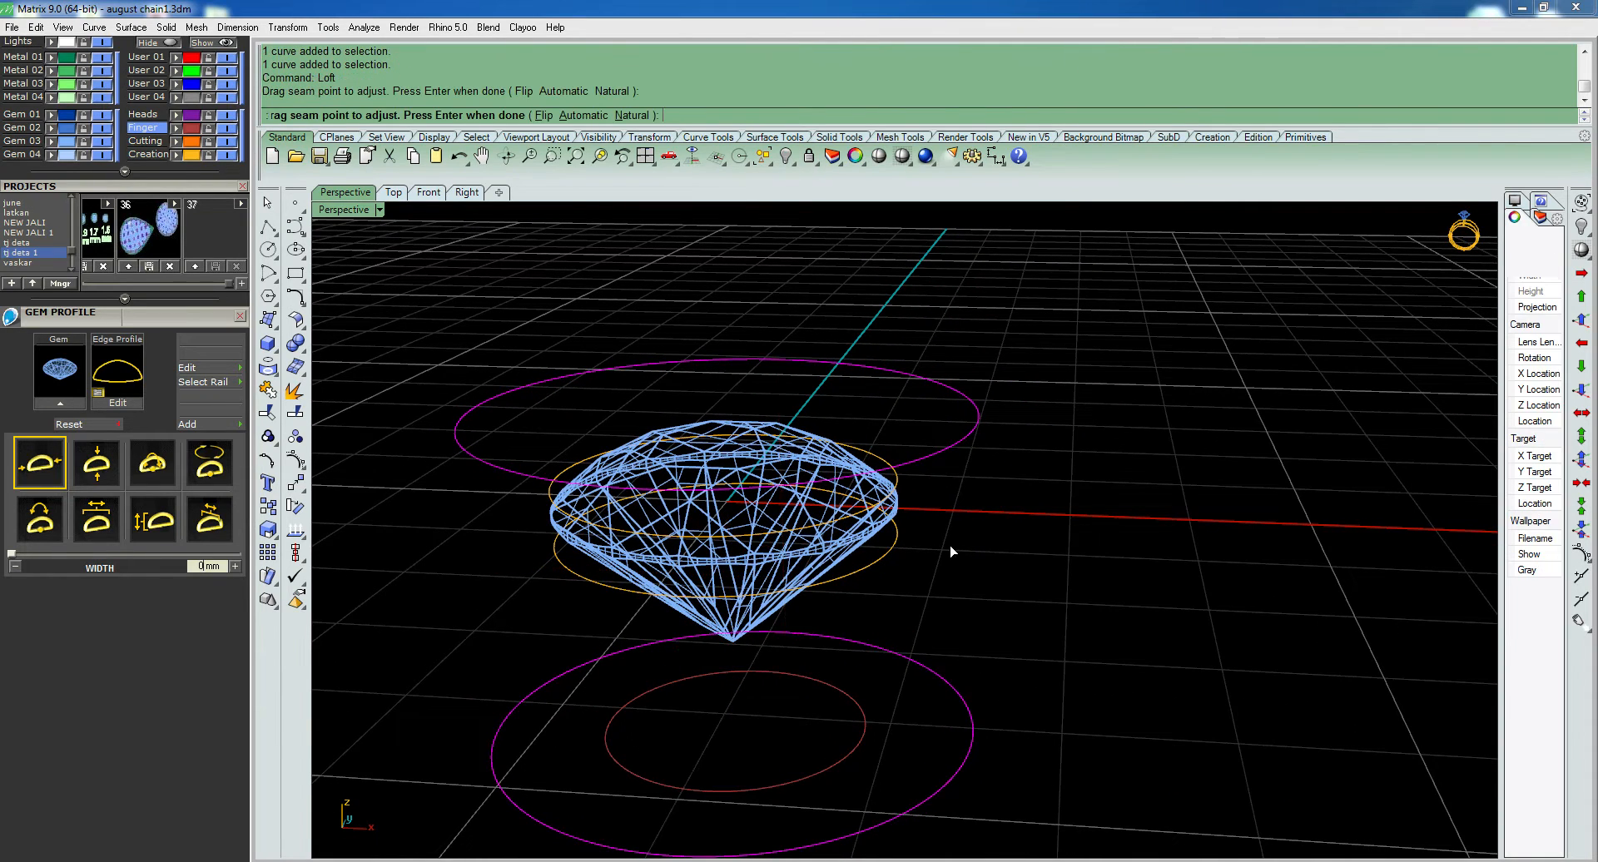
pyautogui.press('Return')
pyautogui.write('d')
pyautogui.press('Return')
# - Loft the outer wall's upper circle to the upper girdle profile curve with straight sections to form the sloped rim
pyautogui.click(860, 452)
pyautogui.keyDown('shift'); pyautogui.click(1001, 361); pyautogui.keyUp('shift')
pyautogui.rightClick(993, 368)
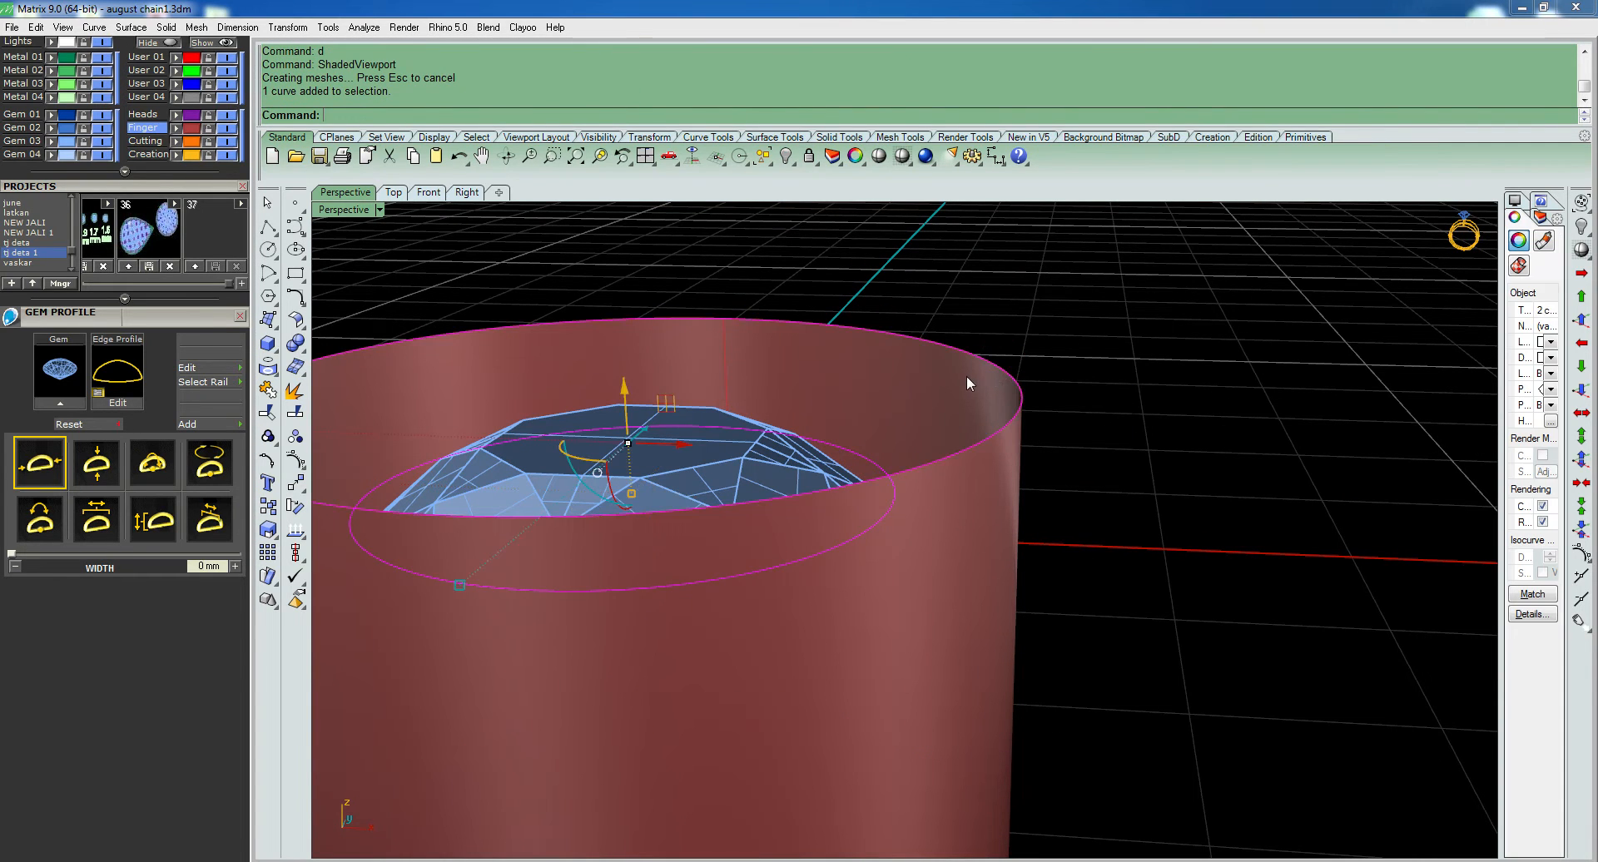
pyautogui.write('loft')
pyautogui.press('Return')
pyautogui.press('Return')
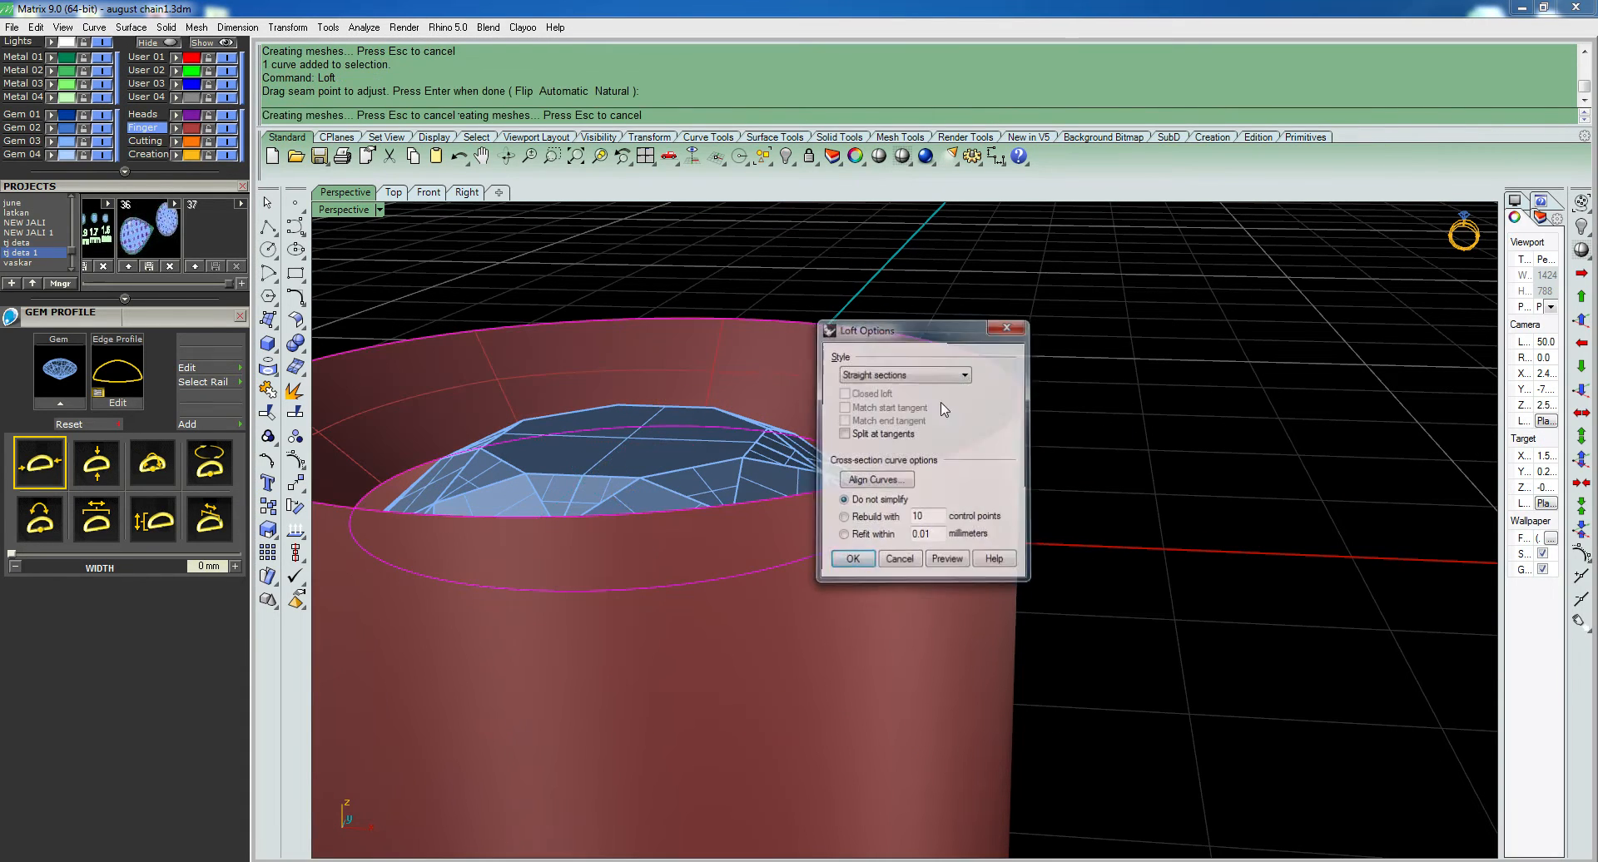
pyautogui.press('Return')
pyautogui.click(1136, 418)
# - Hide the diamond inside the bezel so the girdle profile curves are exposed
pyautogui.scroll(-6, 757, 439)
pyautogui.scroll(8, 799, 458)
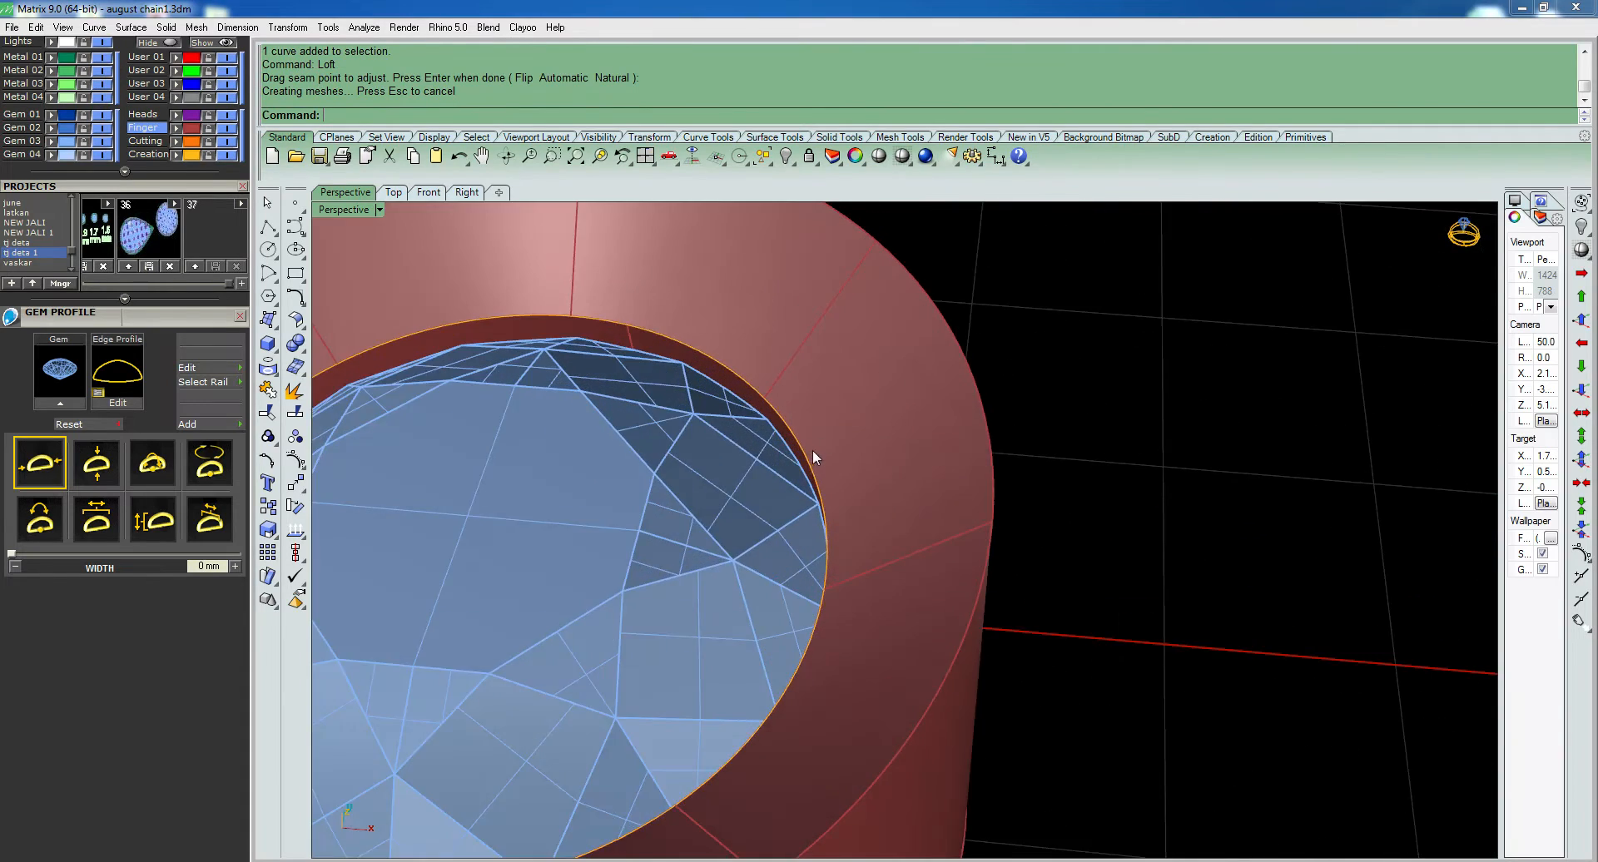
pyautogui.write('q')
pyautogui.press('Return')
pyautogui.write('w')
pyautogui.press('Return')
pyautogui.click(683, 549)
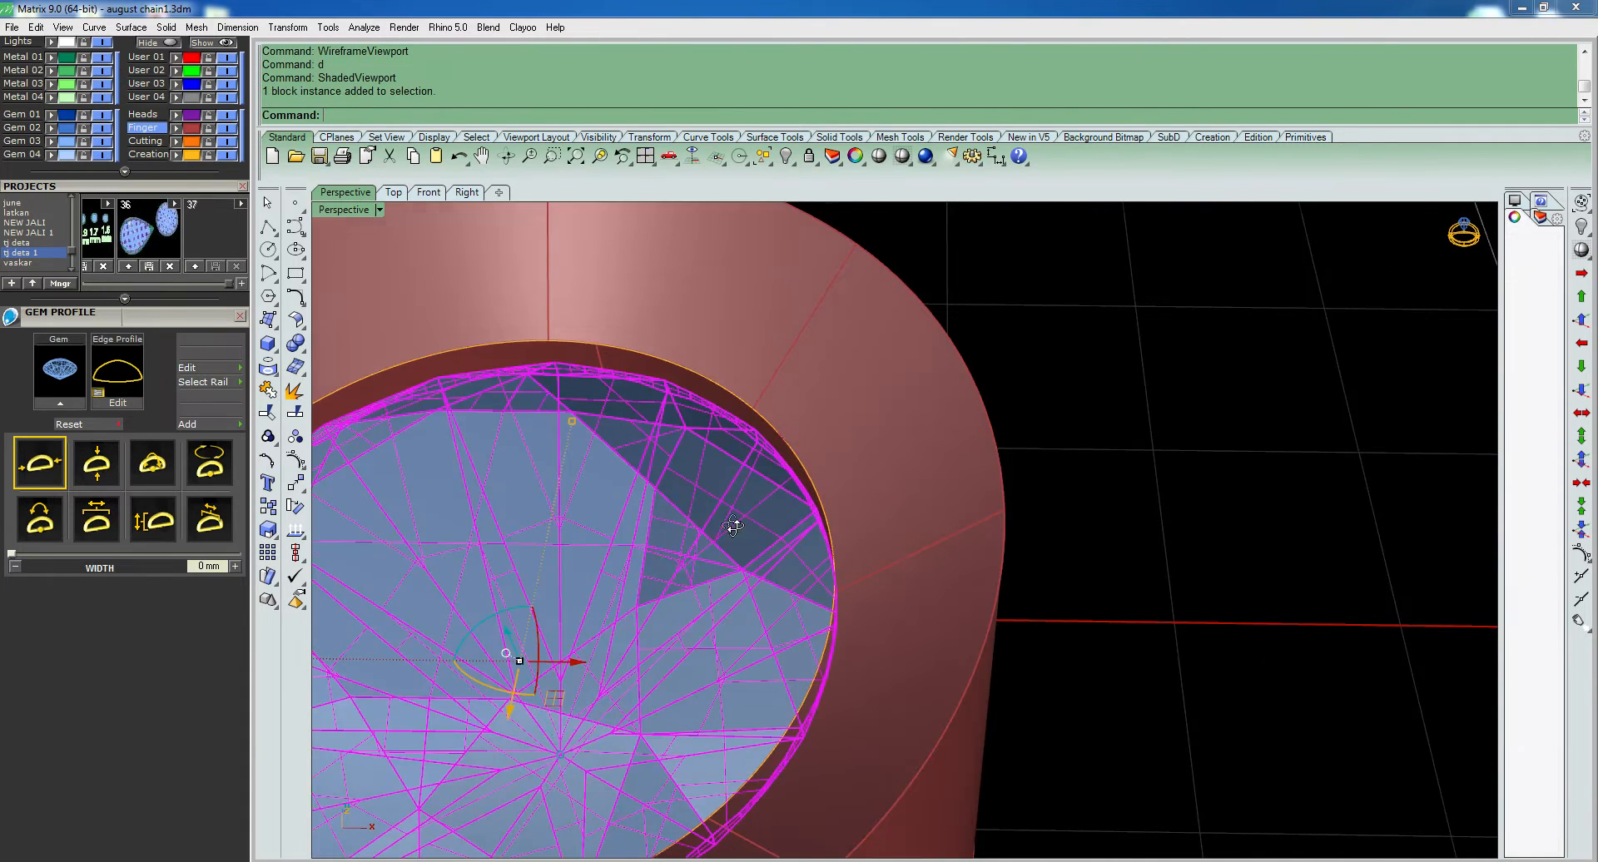
pyautogui.moveTo(721, 532); pyautogui.dragTo(756, 514, button='right')
pyautogui.hotkey('ctrl', 'h')
# - Loft the lower girdle profile curve to the upper one to form the short wall around the girdle
pyautogui.click(756, 514)
pyautogui.keyDown('shift'); pyautogui.click(781, 467); pyautogui.keyUp('shift')
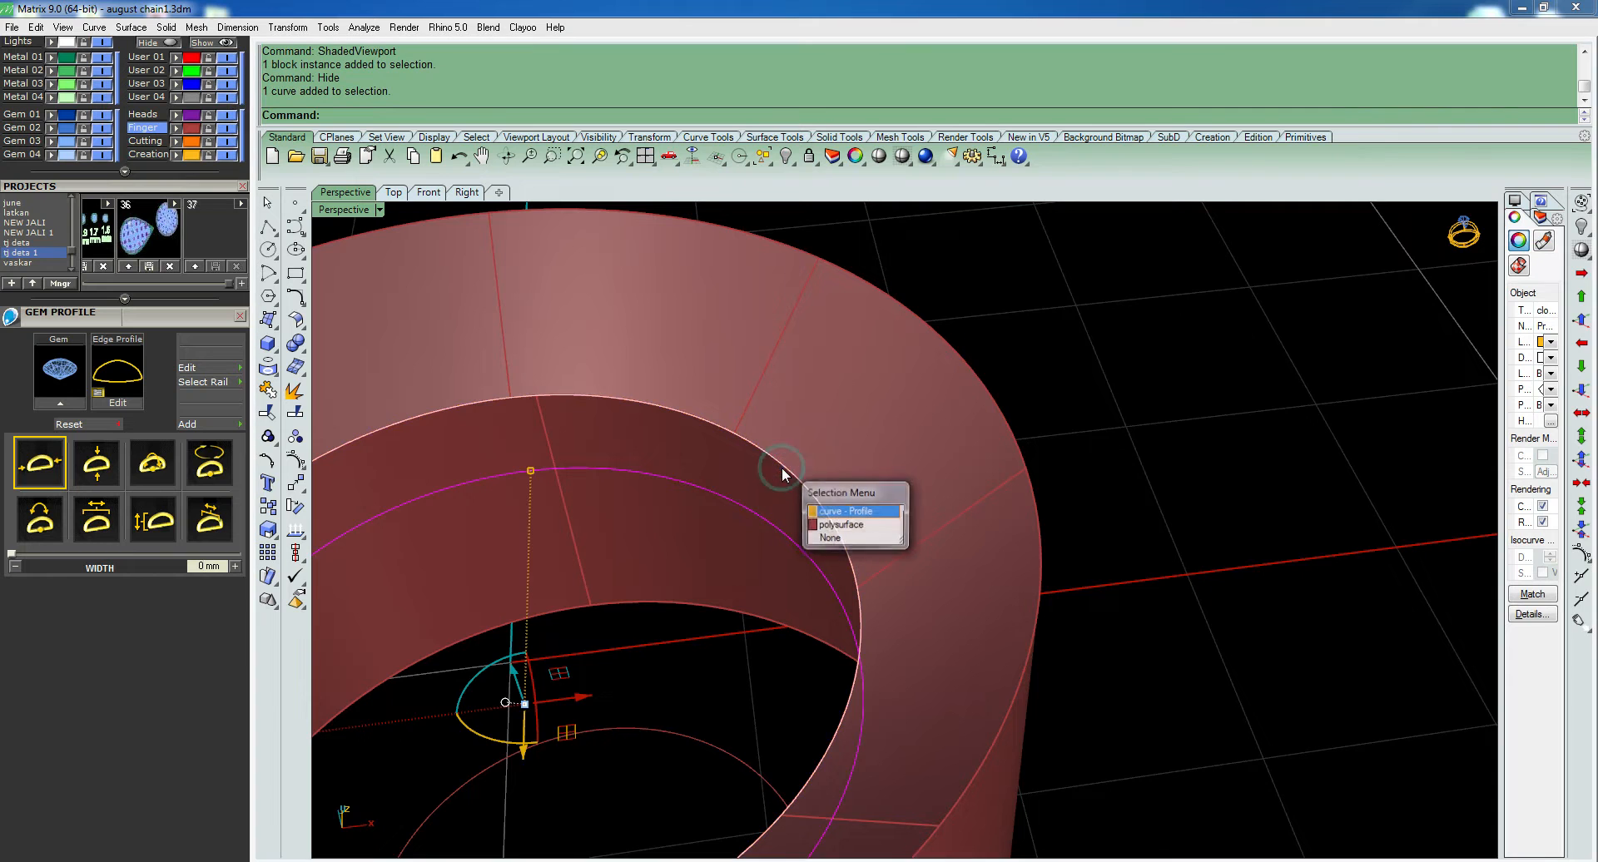
pyautogui.rightClick(780, 467)
pyautogui.write('l')
pyautogui.press('Return')
# - Select the lower girdle profile curve and display the Top view shaded
pyautogui.press('Return')
pyautogui.press('Return')
pyautogui.press('Escape')
pyautogui.keyDown('shift'); pyautogui.moveTo(758, 535); pyautogui.dragTo(914, 562, button='right'); pyautogui.keyUp('shift')
pyautogui.click(855, 498)
pyautogui.rightClick(865, 541)
pyautogui.hotkey('ctrl', 'F1')
pyautogui.scroll(6, 924, 454)
pyautogui.write('d')
pyautogui.press('Return')
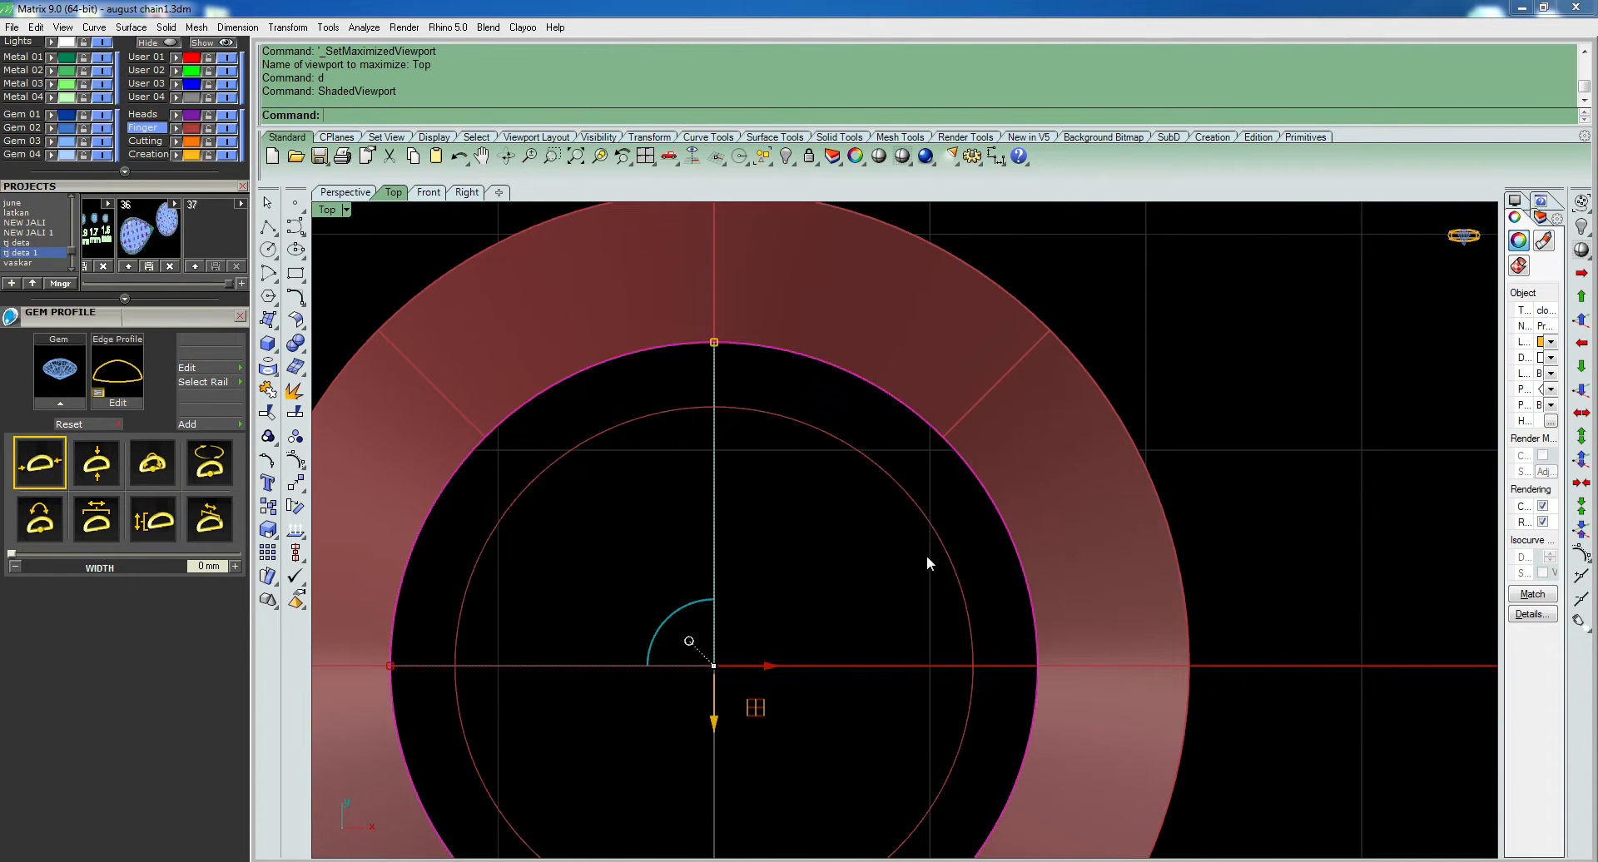
# - Offset the lower girdle profile curve inward by 0.3 mm in the Top view and return to the perspective view
pyautogui.click(944, 545)
pyautogui.hotkey('ctrl', 'F4')
pyautogui.moveTo(875, 588); pyautogui.dragTo(932, 494, button='right')
pyautogui.click(946, 458)
pyautogui.rightClick(946, 461)
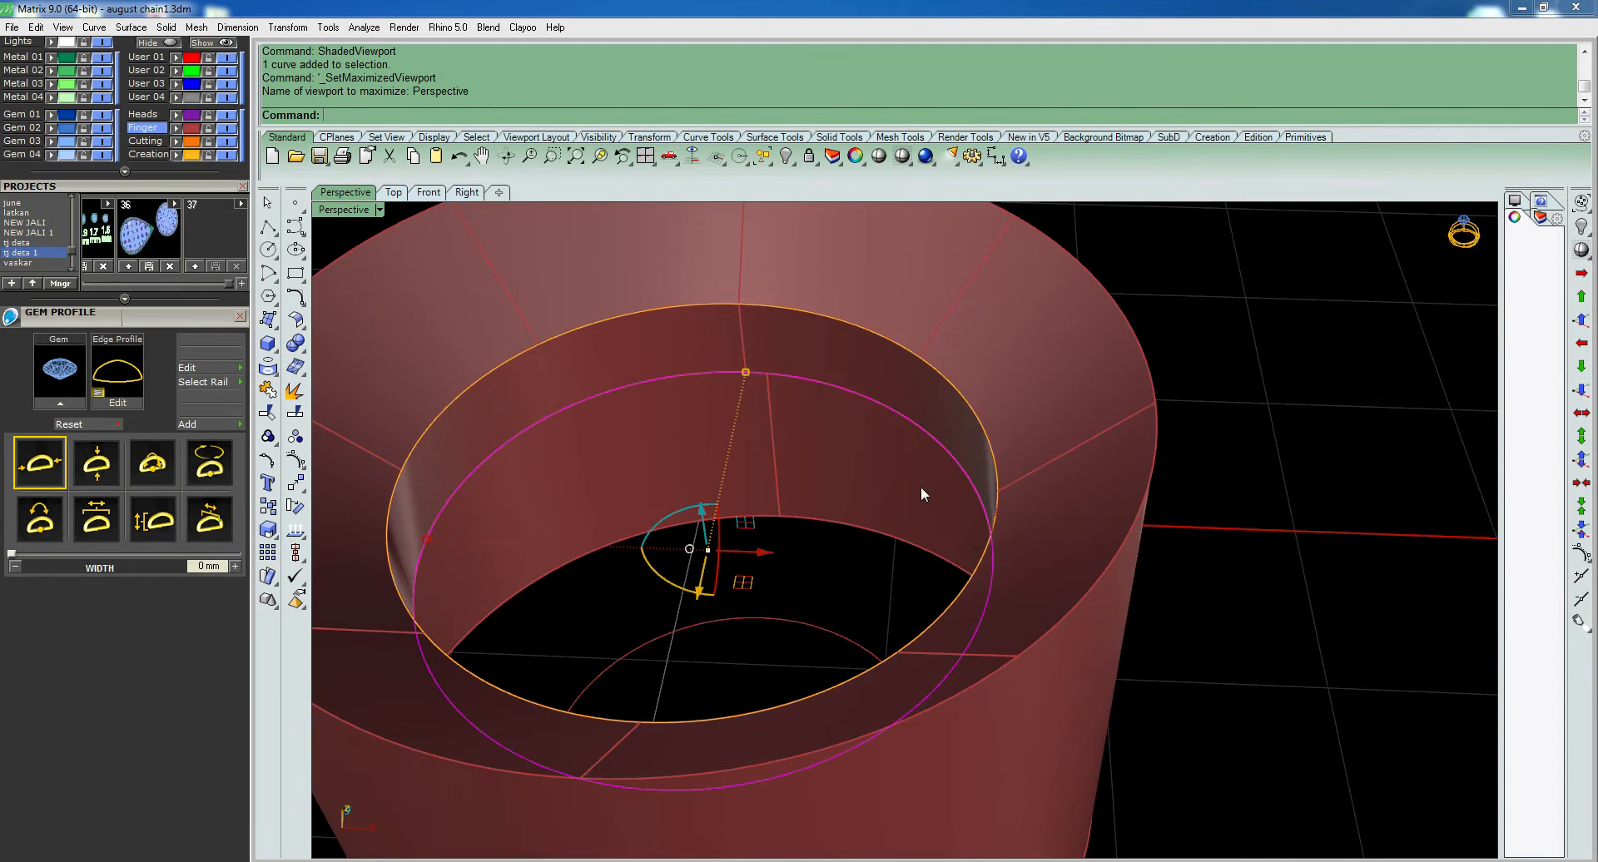
pyautogui.hotkey('ctrl', 'F1')
pyautogui.write('O')
pyautogui.press('Return')
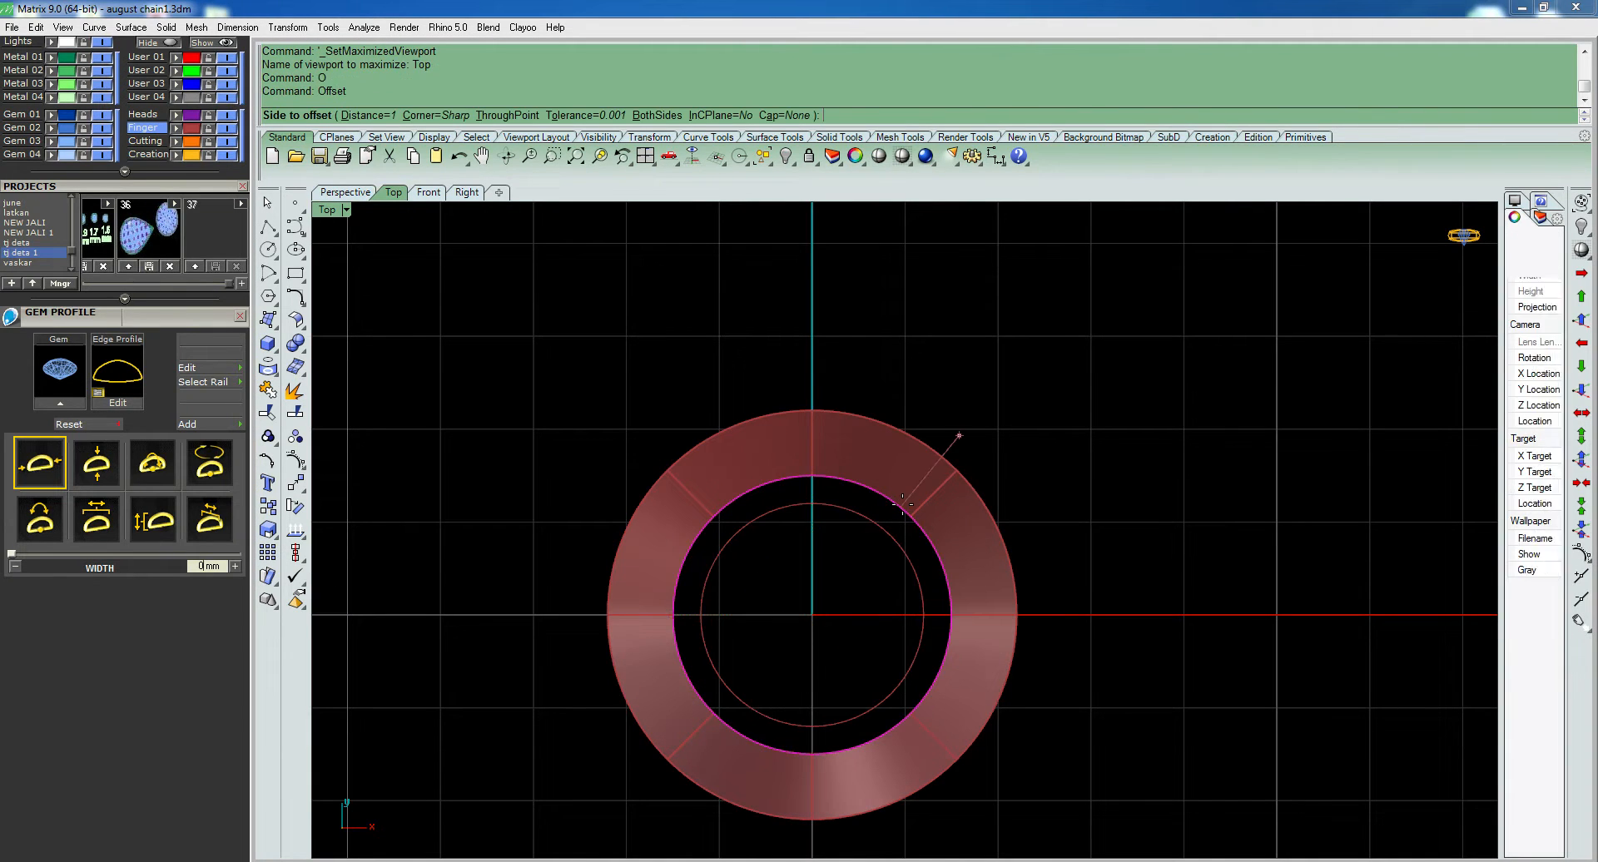
pyautogui.write('.3')
pyautogui.press('Return')
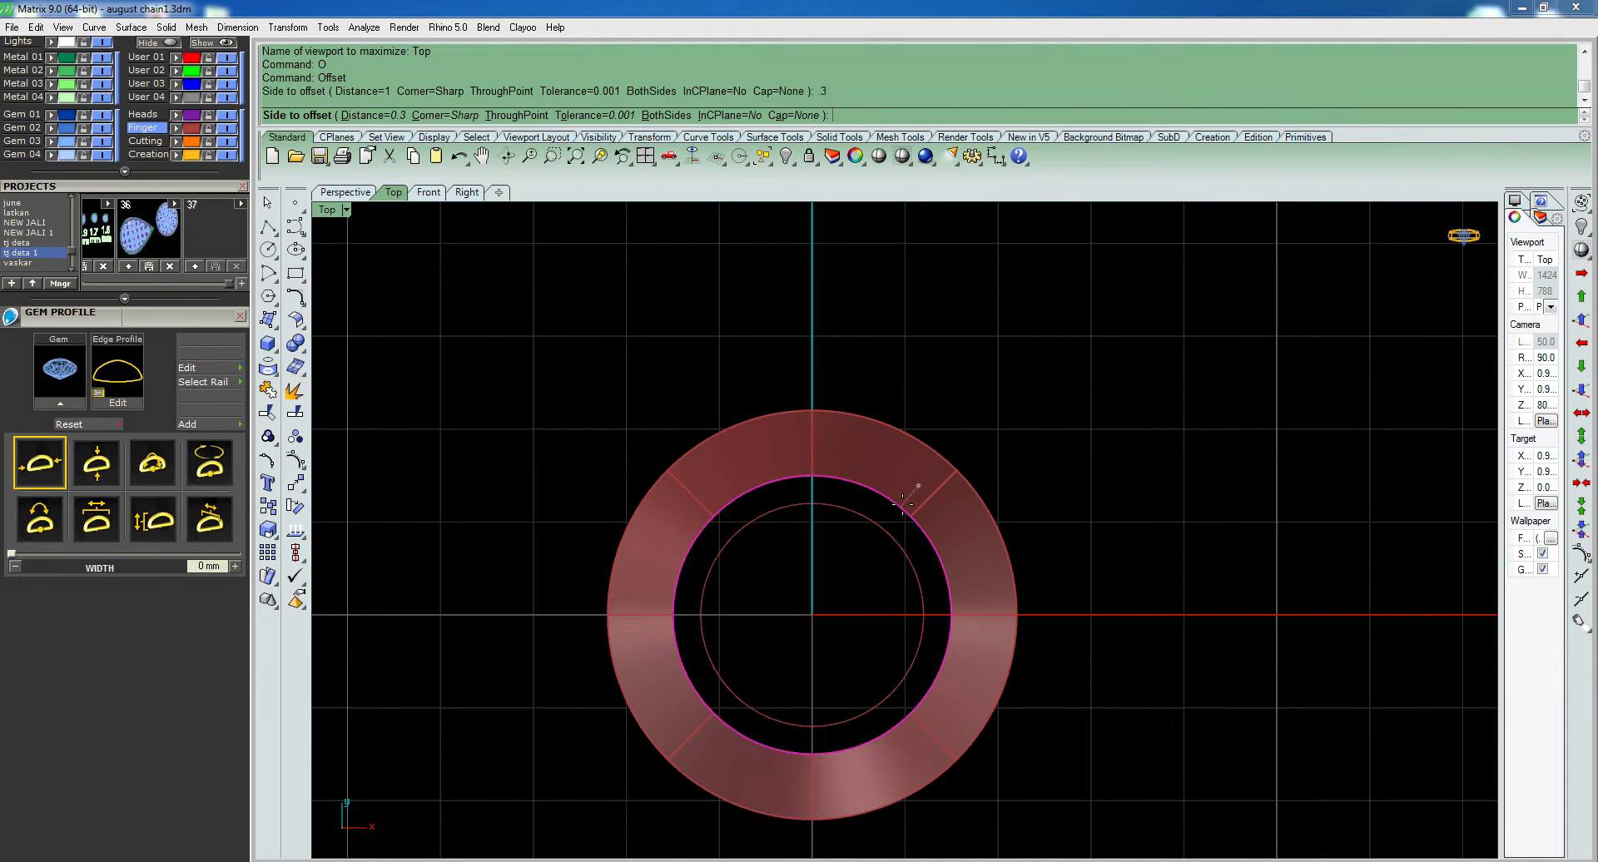
pyautogui.click(866, 516)
pyautogui.hotkey('ctrl', 'F4')
# - Move the newly offset inner circle down below the lower girdle profile curve
pyautogui.click(891, 469)
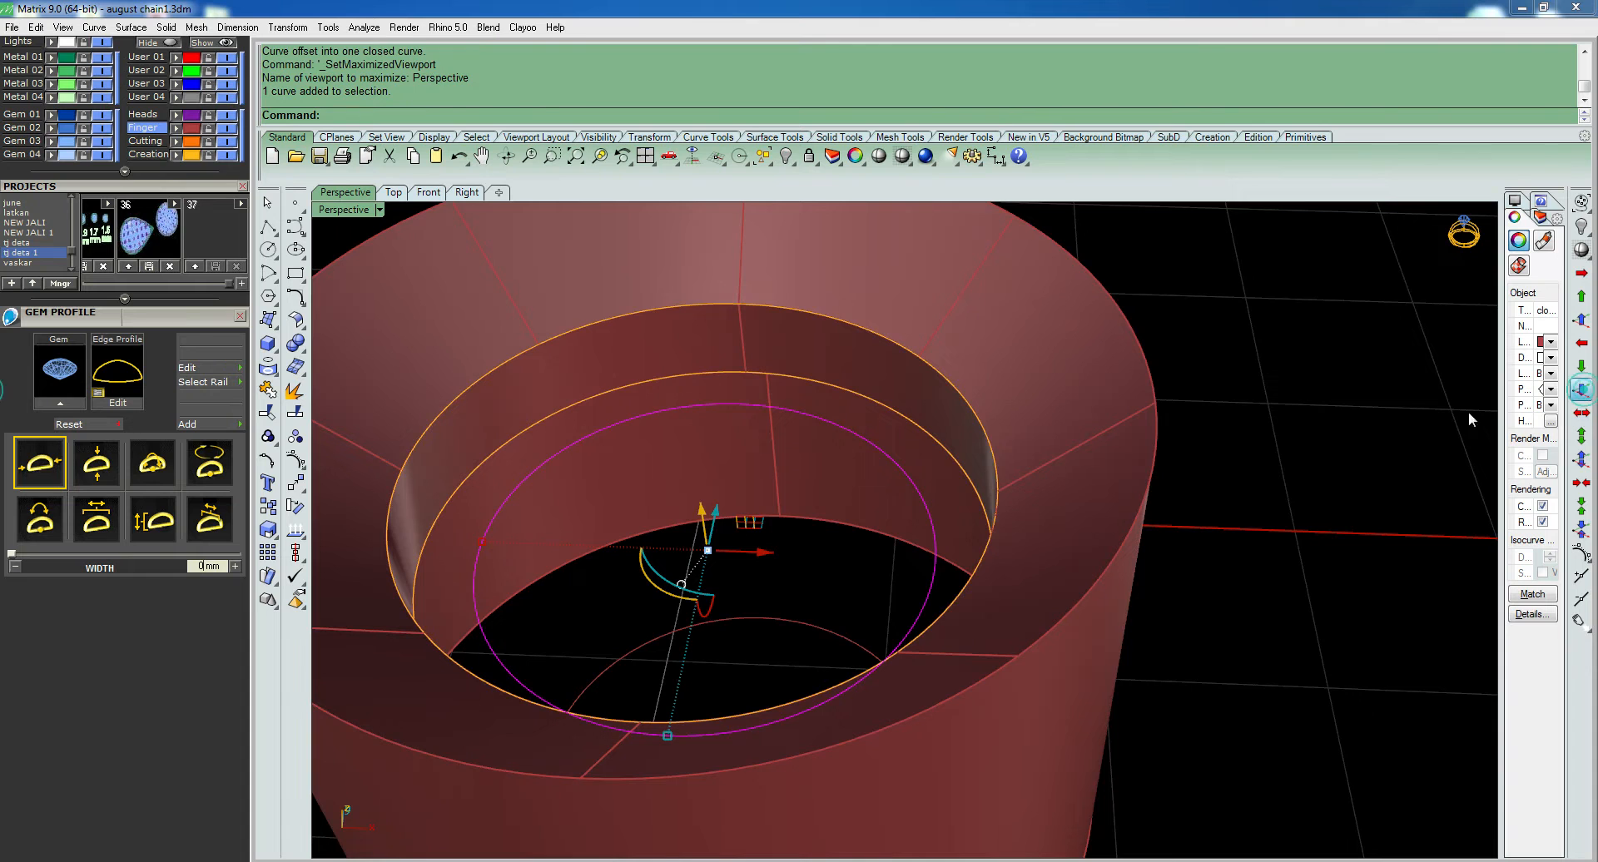
pyautogui.moveTo(1030, 521); pyautogui.dragTo(912, 576, button='right')
pyautogui.rightClick(1007, 501)
pyautogui.rightClick(948, 498)
# - Loft the lowered inner circle to the small bottom circle to form the bezel's inner wall
pyautogui.keyDown('shift'); pyautogui.click(874, 612); pyautogui.keyUp('shift')
pyautogui.hotkey('ctrl', 'l')
pyautogui.rightClick(870, 612)
pyautogui.click(862, 555)
# - Loft the lower girdle profile curve to the lowered inner circle to form the sloped seat under the diamond
pyautogui.click(905, 528)
pyautogui.click(916, 509)
pyautogui.keyDown('shift'); pyautogui.click(944, 452); pyautogui.keyUp('shift')
pyautogui.click(937, 453)
pyautogui.rightClick(915, 468)
pyautogui.keyDown('shift'); pyautogui.click(889, 501); pyautogui.keyUp('shift')
pyautogui.rightClick(890, 497)
pyautogui.hotkey('ctrl', 'l')
pyautogui.rightClick(890, 499)
pyautogui.click(860, 555)
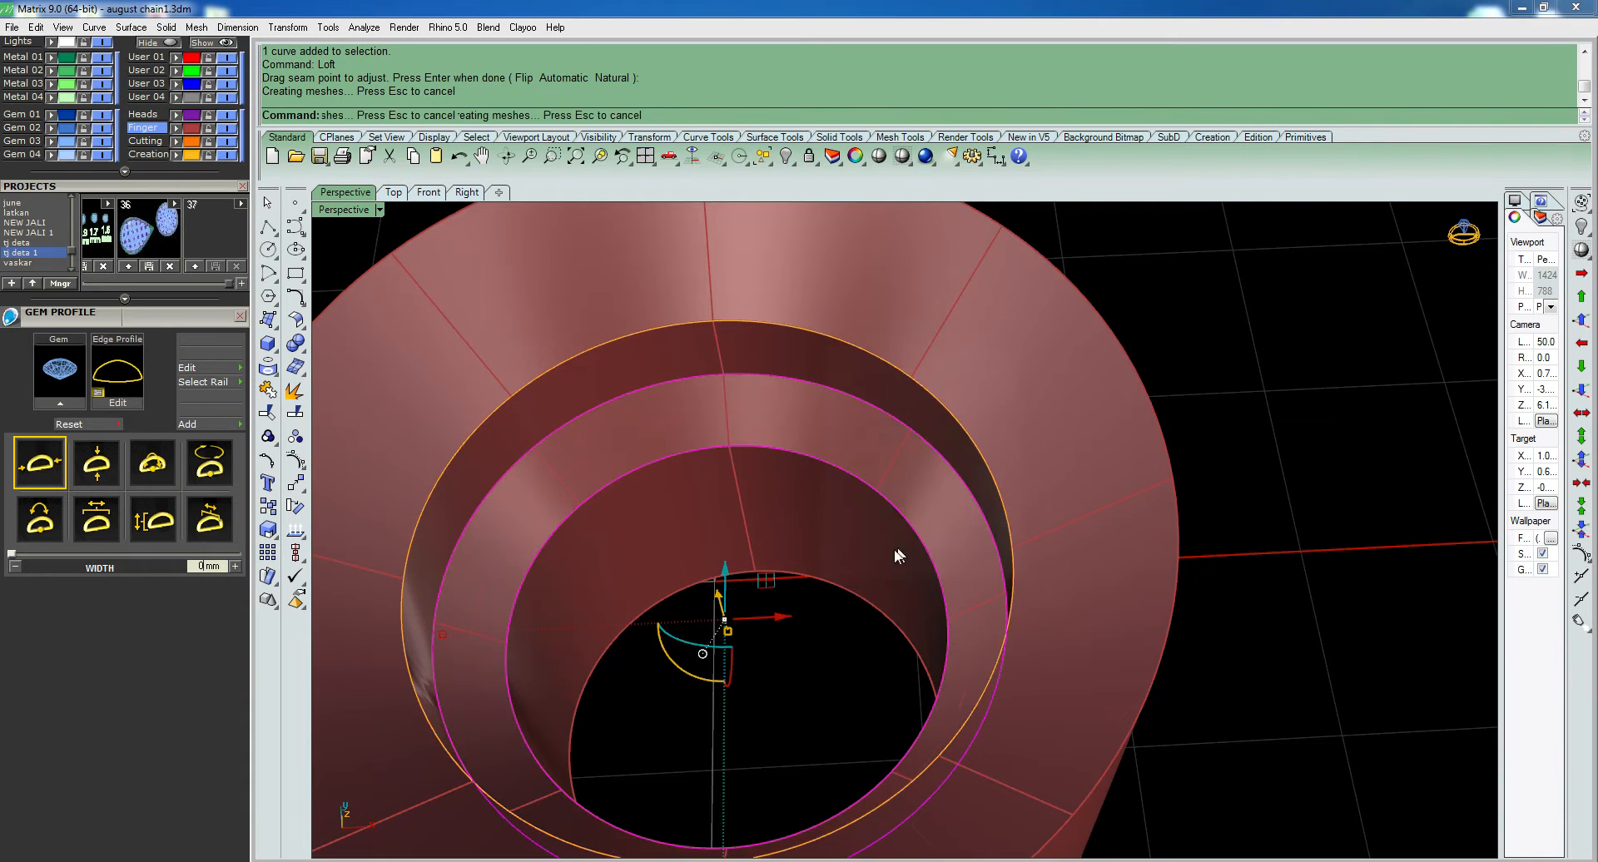
# - Loft the large and small bottom circles to close the underside of the bezel
pyautogui.moveTo(876, 612); pyautogui.dragTo(916, 574, button='right')
pyautogui.scroll(-4, 920, 576)
pyautogui.moveTo(978, 678); pyautogui.dragTo(962, 643, button='right')
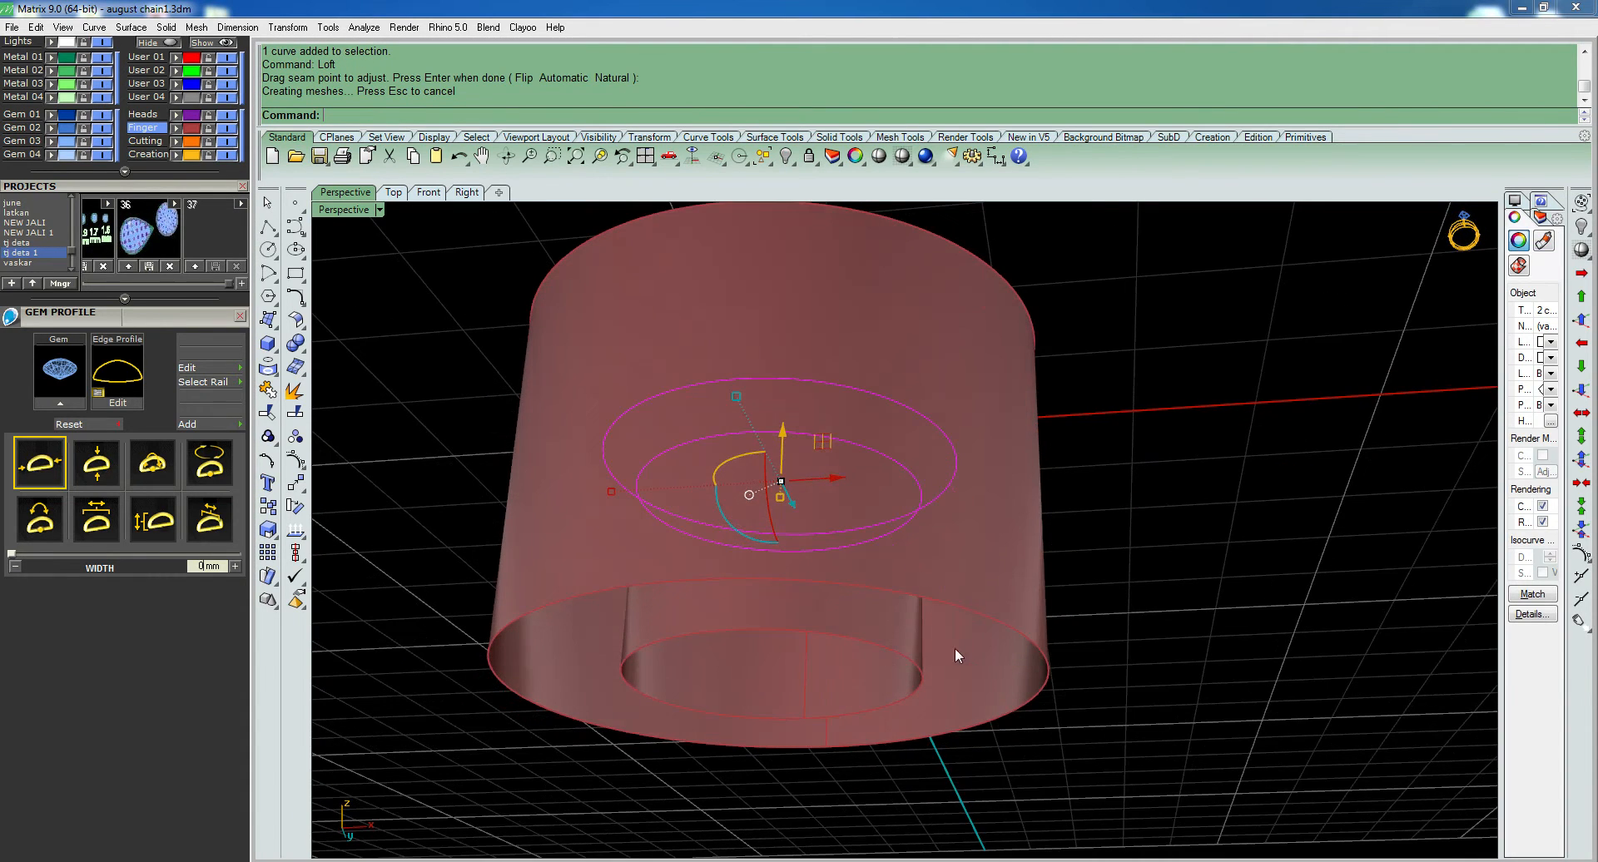
pyautogui.click(913, 664)
pyautogui.rightClick(978, 637)
pyautogui.keyDown('shift'); pyautogui.click(1013, 629); pyautogui.keyUp('shift')
pyautogui.rightClick(1011, 626)
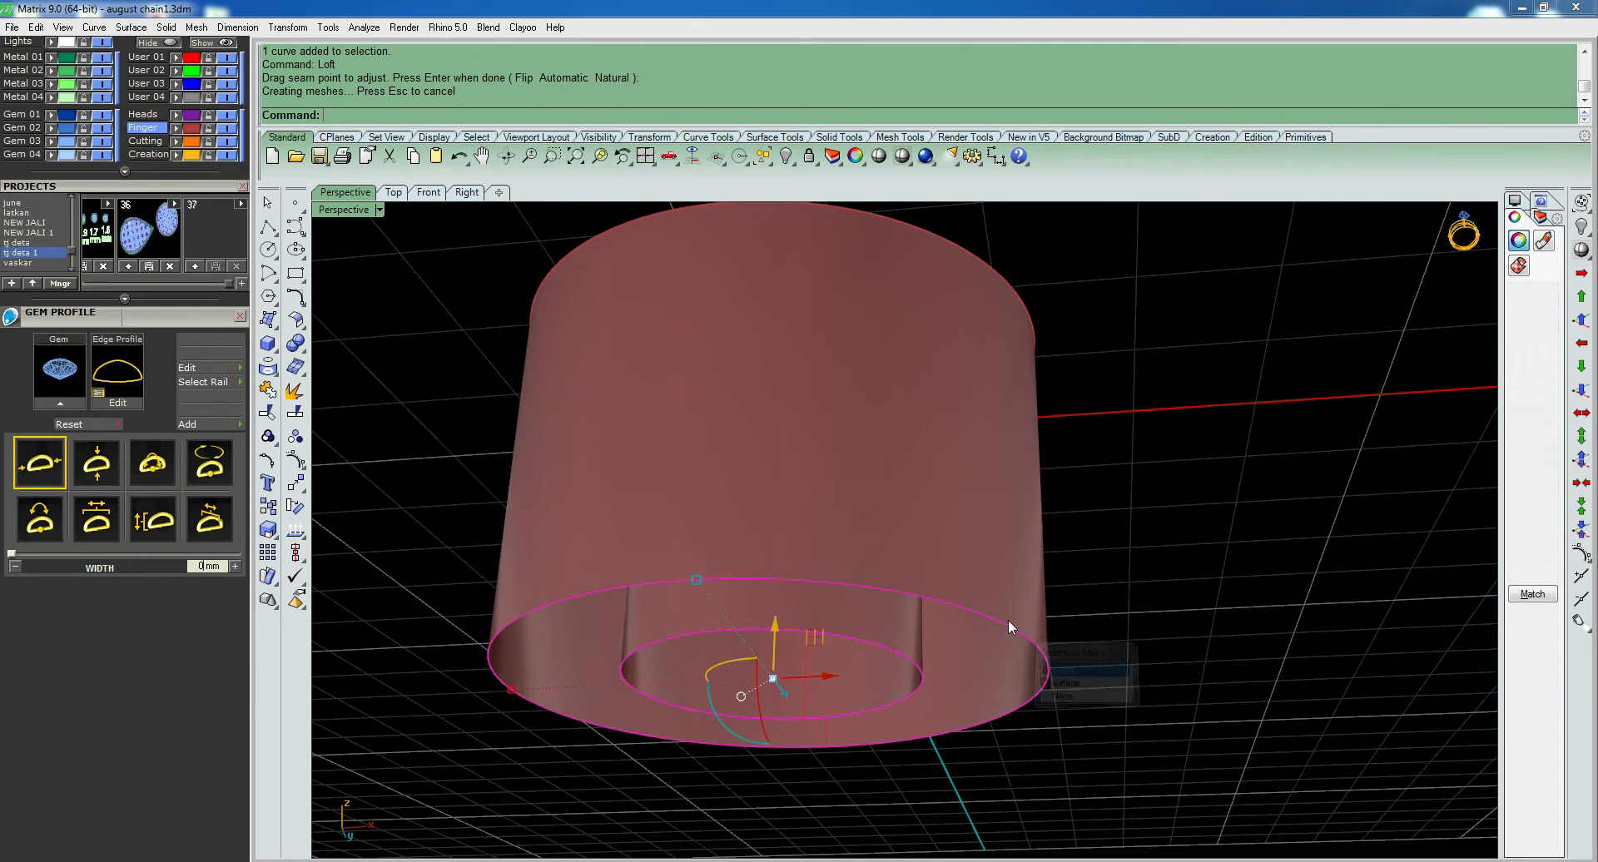
pyautogui.press('Return')
pyautogui.press('Return')
pyautogui.press('Return')
pyautogui.click(1188, 542)
pyautogui.moveTo(1002, 366); pyautogui.dragTo(1047, 592, button='right')
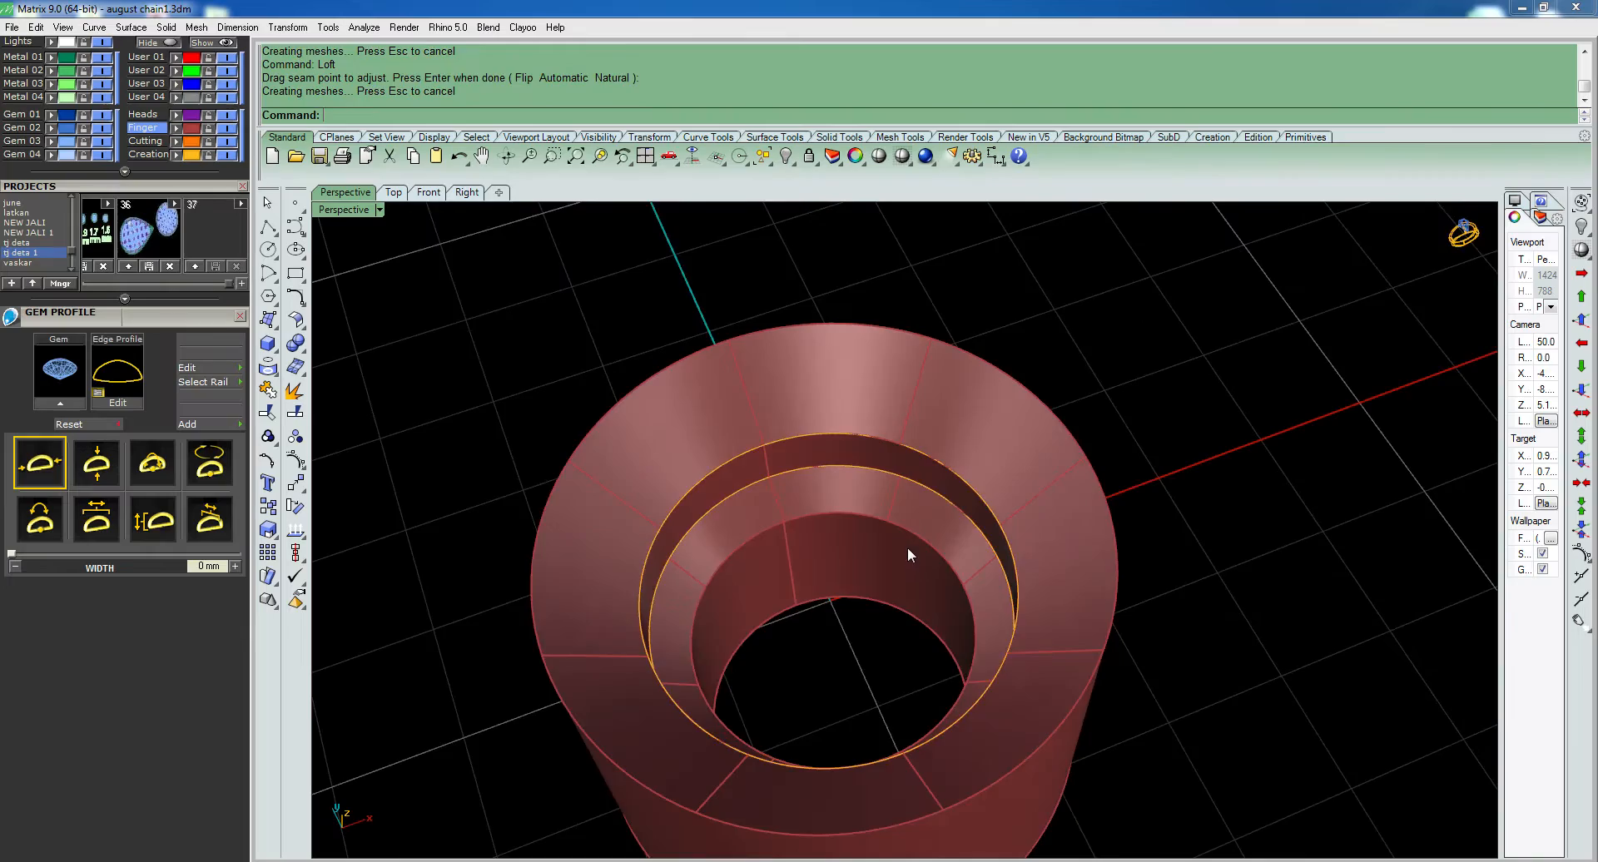
# - Swap to the hidden objects in wireframe and hide the central diamond among them
pyautogui.hotkey('ctrl', 'shift', 'h')
pyautogui.click(903, 530)
pyautogui.press('Escape')
pyautogui.scroll(9, 907, 530)
pyautogui.write('q')
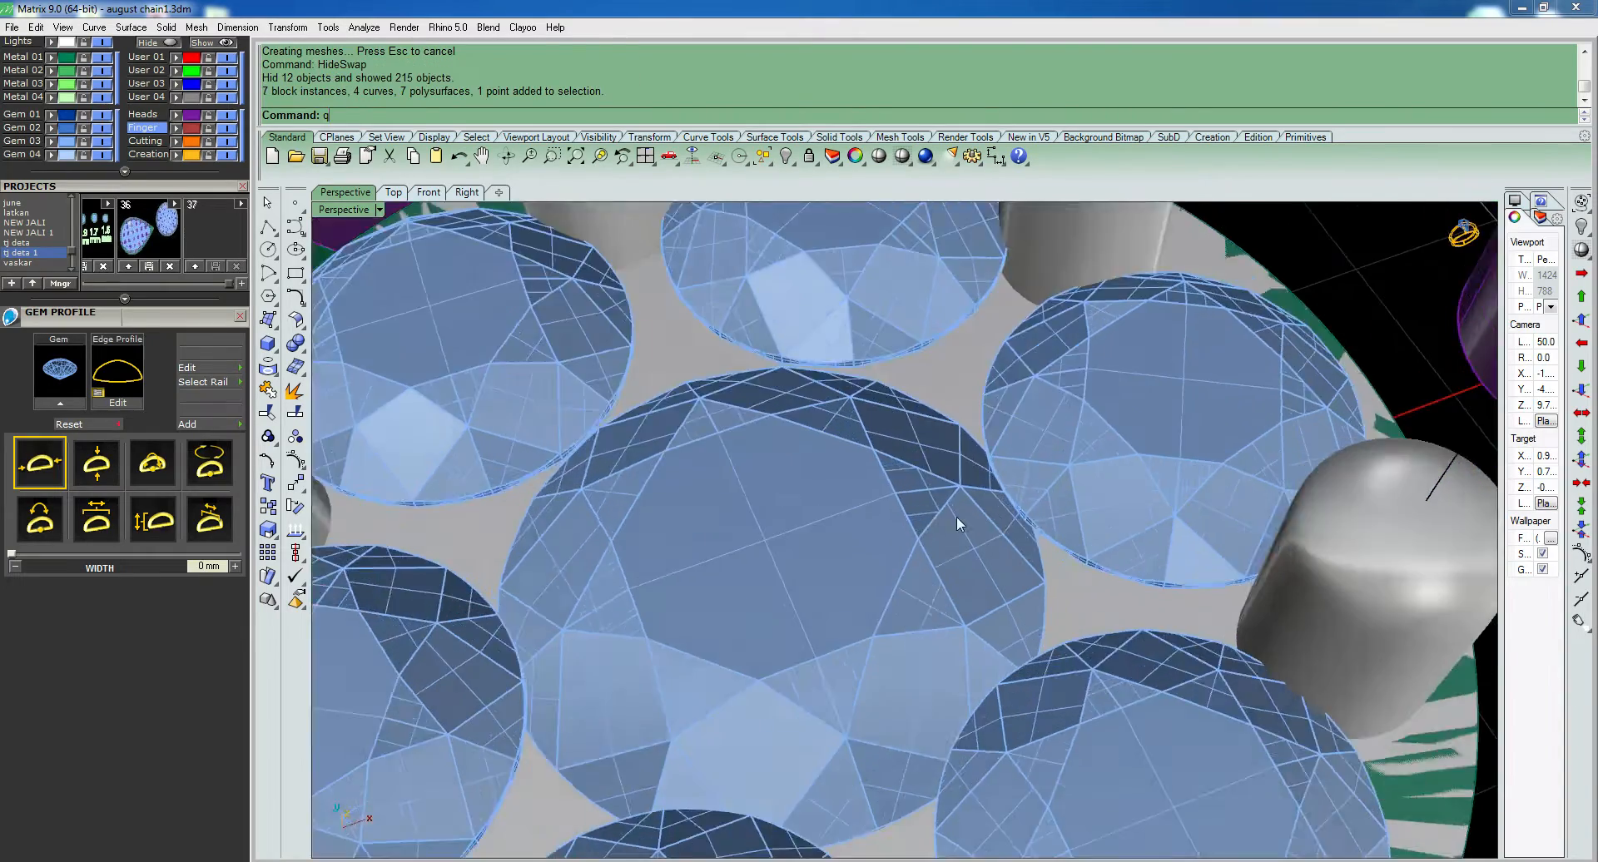
pyautogui.press('Return')
pyautogui.click(1090, 603)
pyautogui.hotkey('ctrl', 'h')
pyautogui.scroll(-6, 1019, 551)
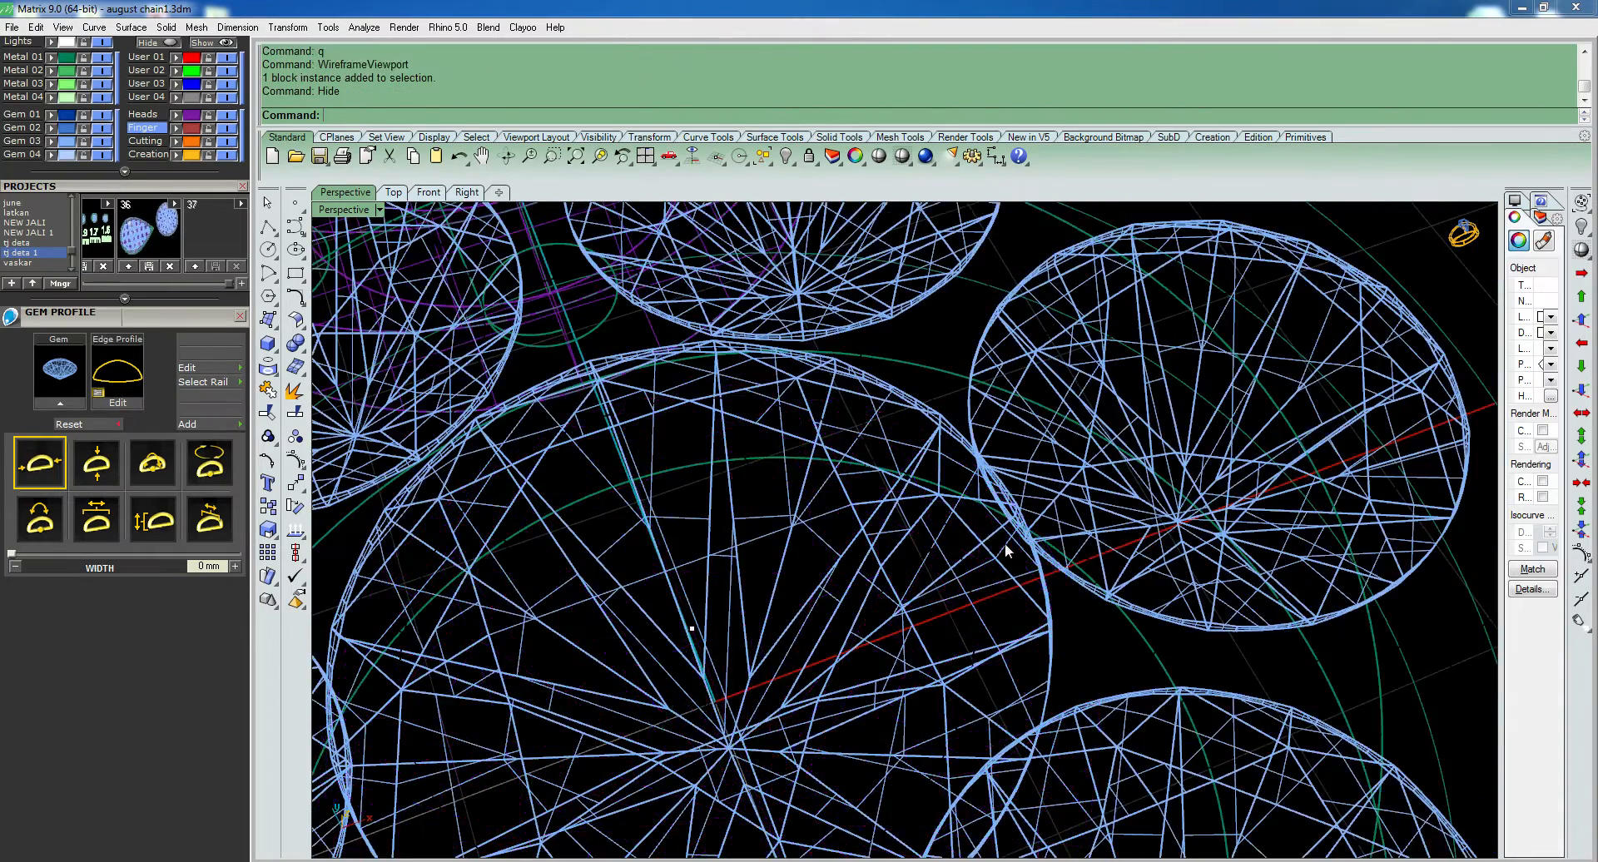
# - Swap the hidden objects back to show the bezel together with its diamond, displayed shaded
pyautogui.hotkey('ctrl', 'shift', 'h')
pyautogui.moveTo(1007, 553)
pyautogui.mouseDown(button='right')
pyautogui.moveTo(1025, 583)
pyautogui.moveTo(952, 457)
pyautogui.moveTo(938, 577)
pyautogui.moveTo(963, 531)
pyautogui.moveTo(929, 304)
pyautogui.mouseUp(button='right')
pyautogui.write('d')
pyautogui.press('Return')
pyautogui.scroll(-9, 938, 580)
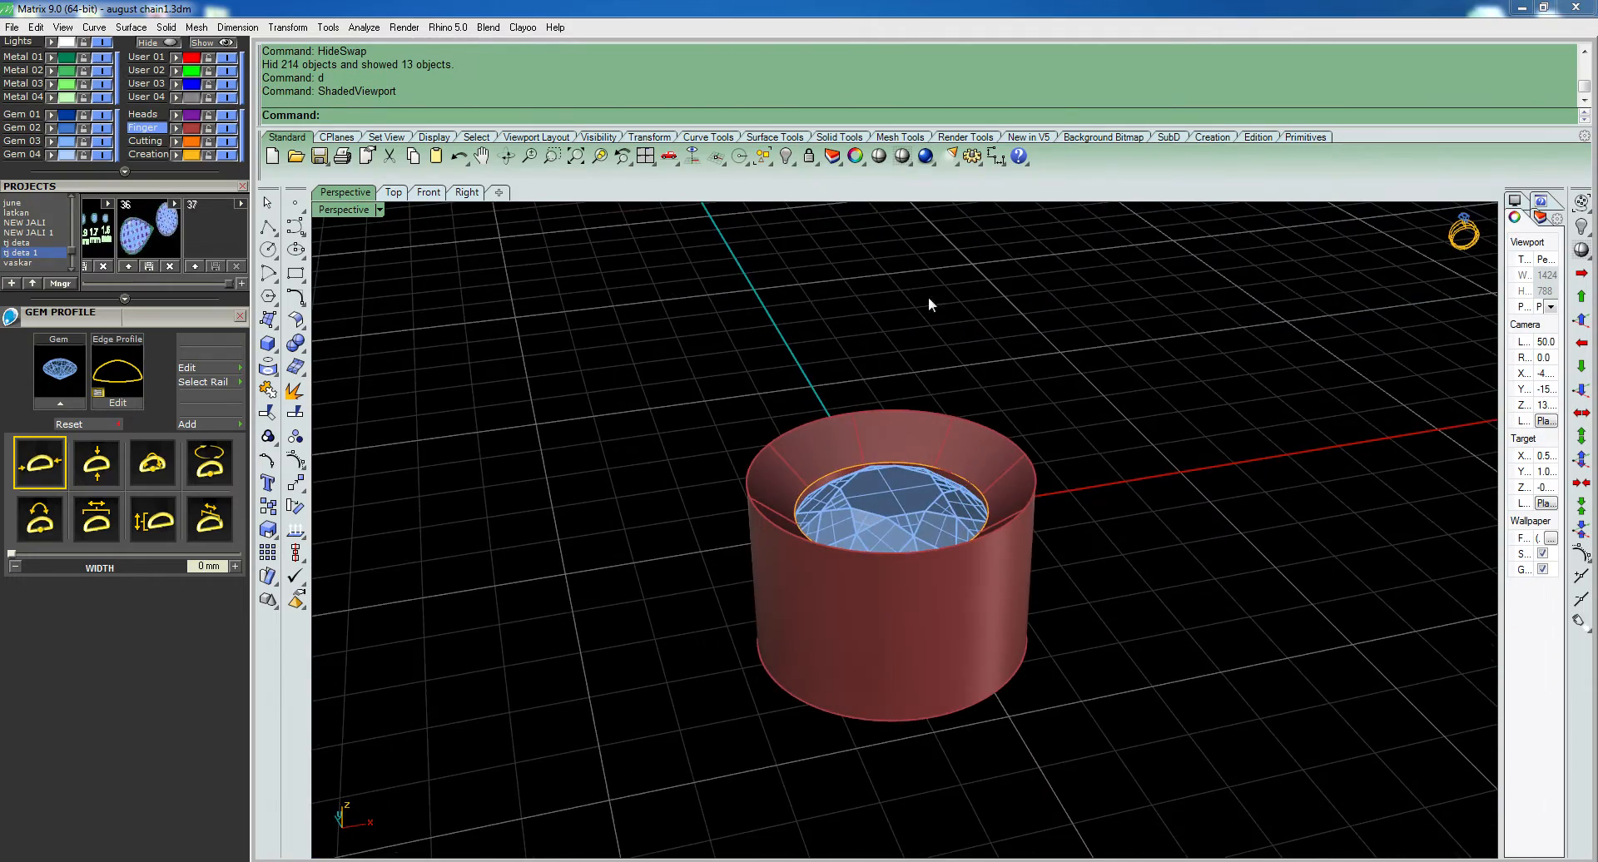
# - Preview the setting rendered, and join all the bezel surfaces with the diamond left out of the selection
pyautogui.click(886, 163)
pyautogui.moveTo(1077, 346); pyautogui.dragTo(924, 774, button='right')
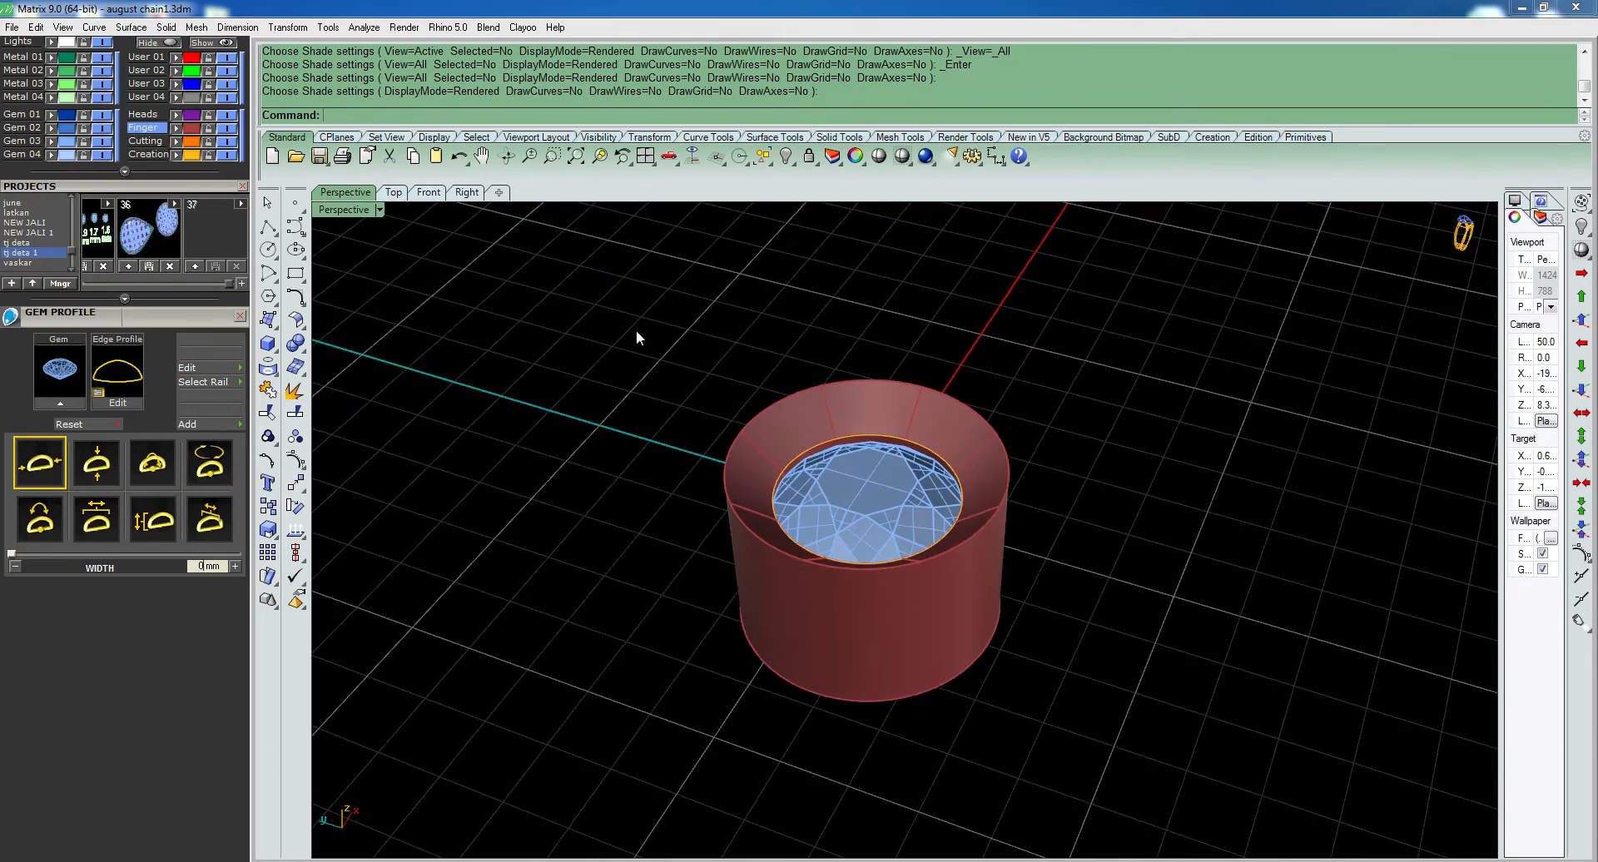
pyautogui.moveTo(598, 306); pyautogui.dragTo(1236, 831)
pyautogui.moveTo(932, 556); pyautogui.dragTo(879, 761, button='right')
pyautogui.keyDown('ctrl'); pyautogui.click(886, 538); pyautogui.keyUp('ctrl')
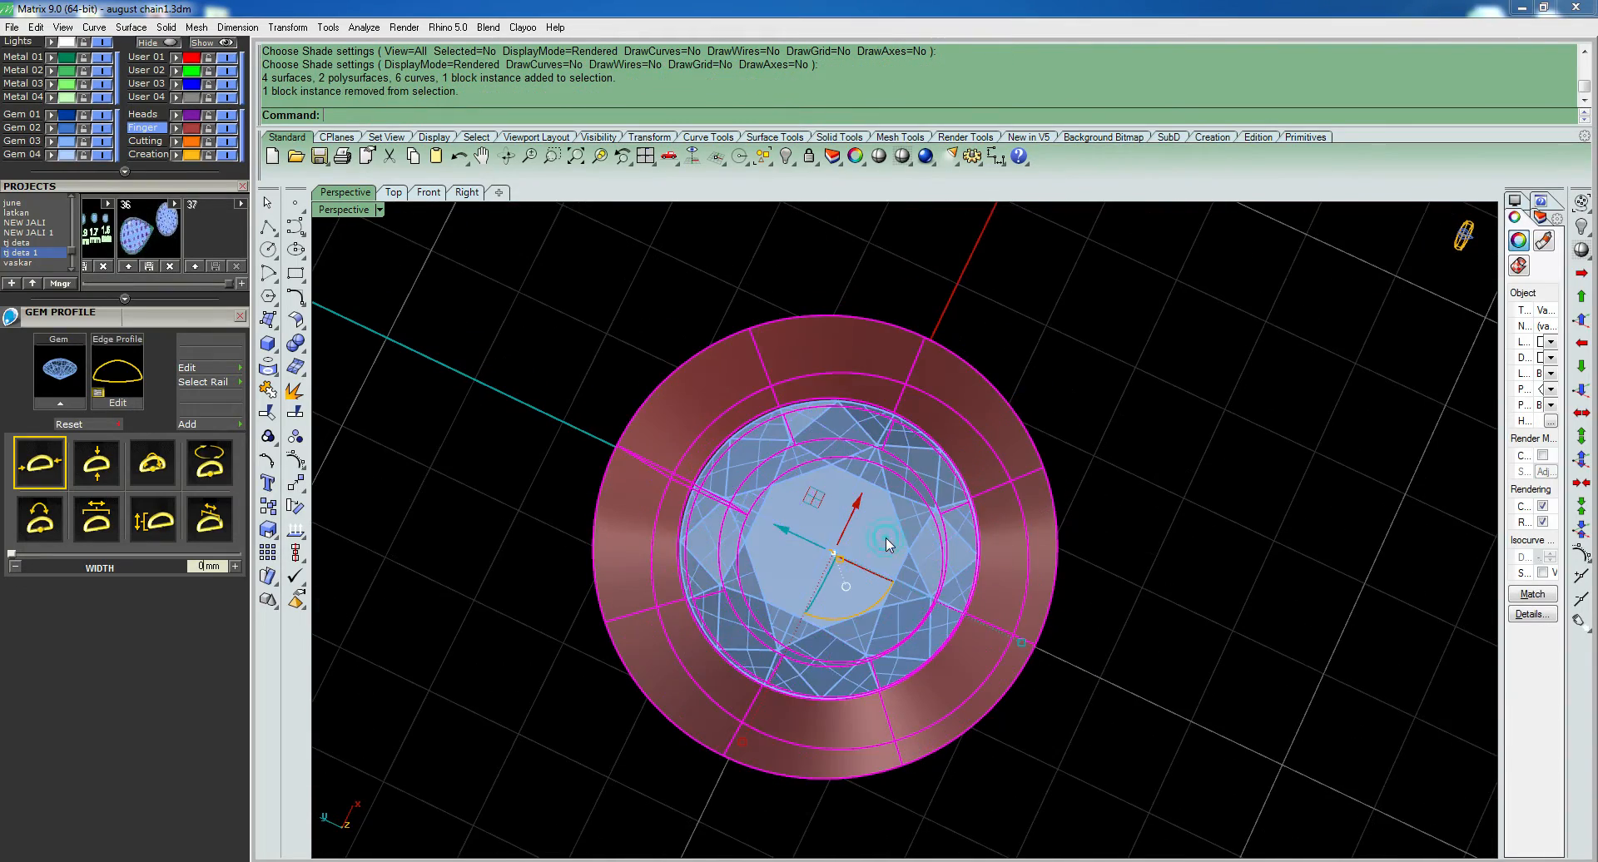
pyautogui.hotkey('ctrl', 'j')
pyautogui.hotkey('ctrl', 'j')
pyautogui.hotkey('ctrl', 'j')
pyautogui.hotkey('ctrl', 'j')
# - Open the V-Ray material editor and assign the Rose Gold metal to the joined bezel
pyautogui.moveTo(981, 595); pyautogui.dragTo(954, 526, button='right')
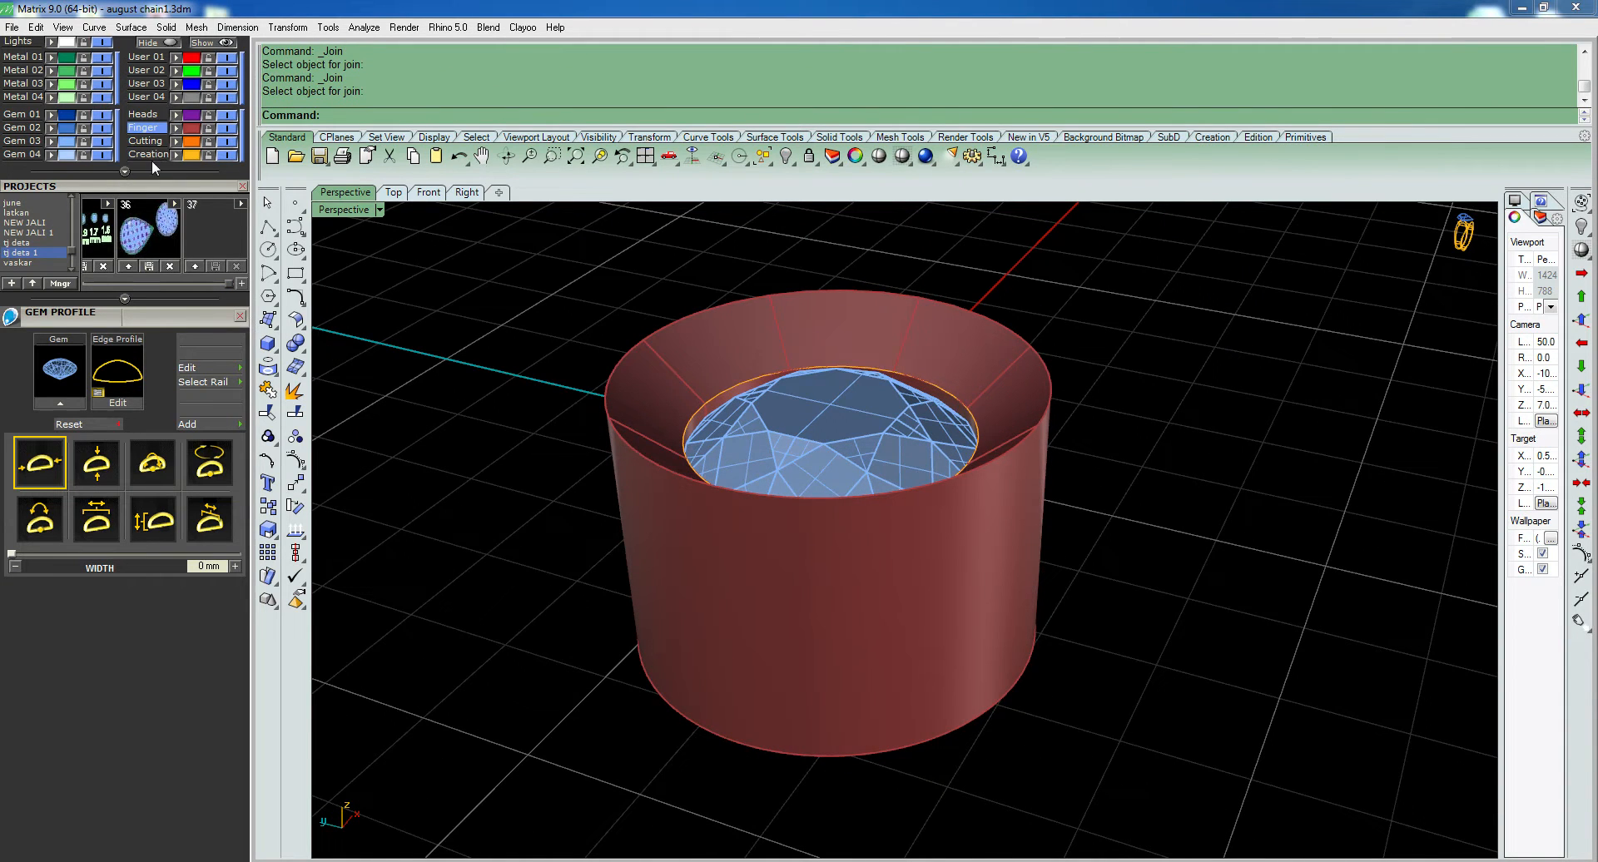
pyautogui.moveTo(127, 190); pyautogui.dragTo(123, 519)
pyautogui.scroll(3, 127, 187)
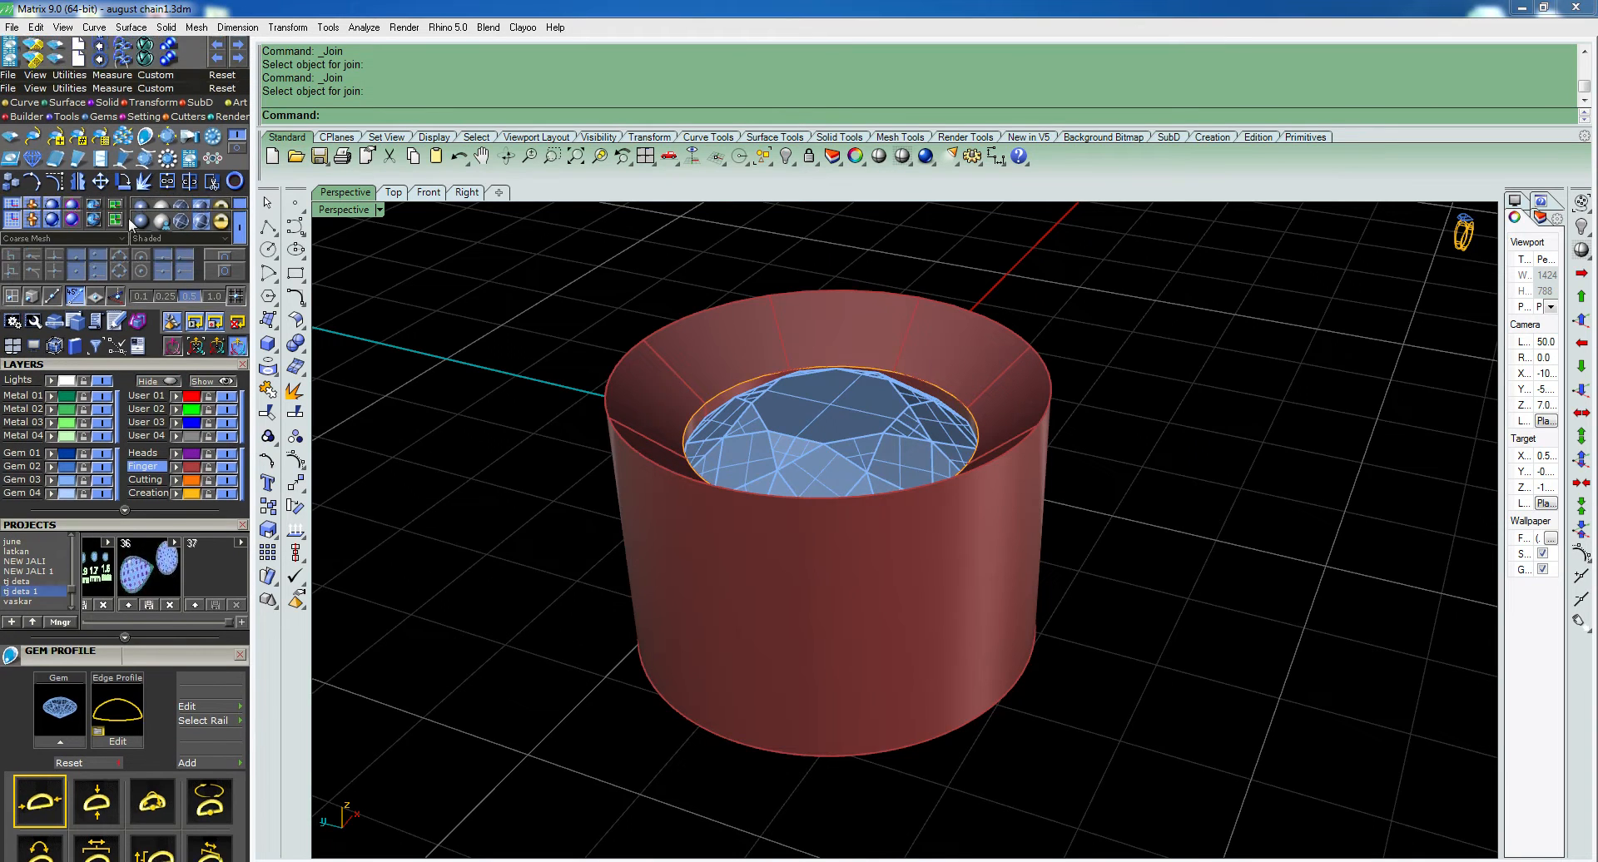
pyautogui.click(219, 157)
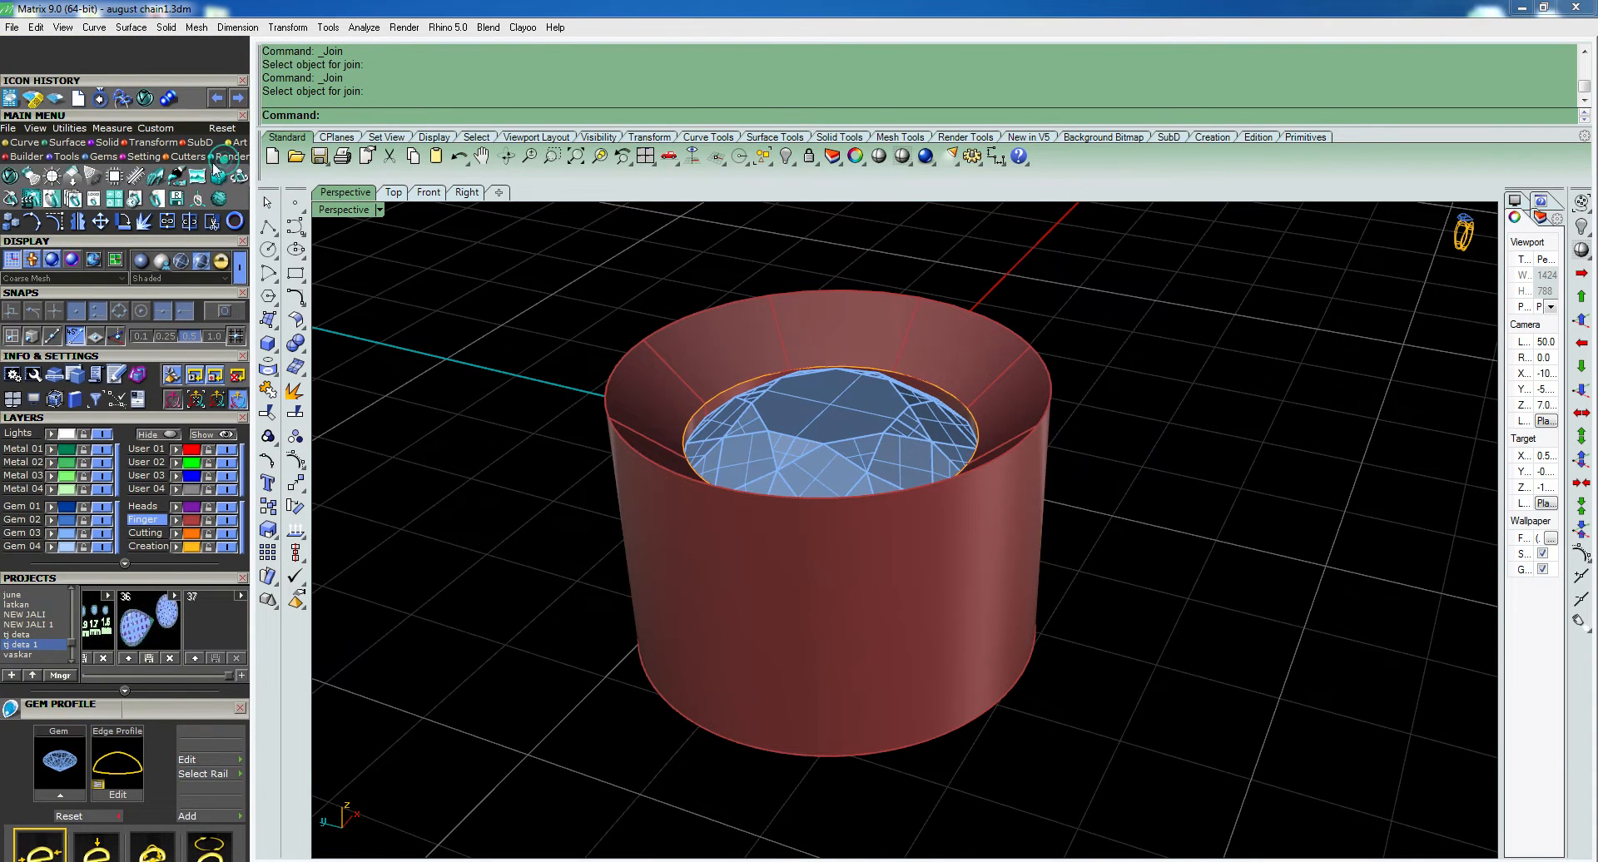
pyautogui.click(10, 176)
pyautogui.click(797, 609)
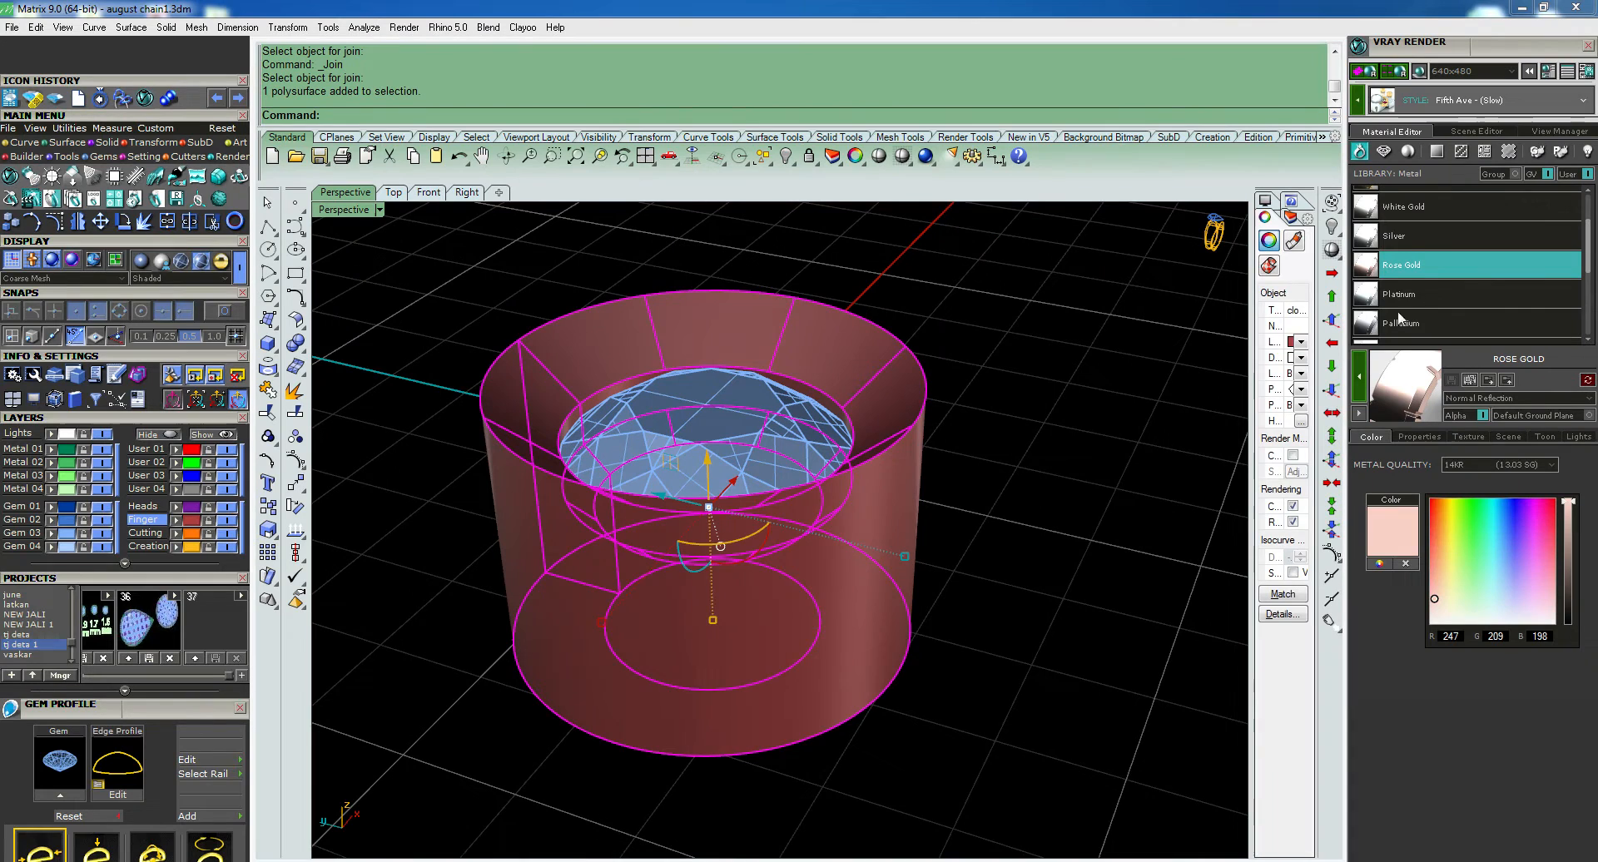
pyautogui.click(1362, 380)
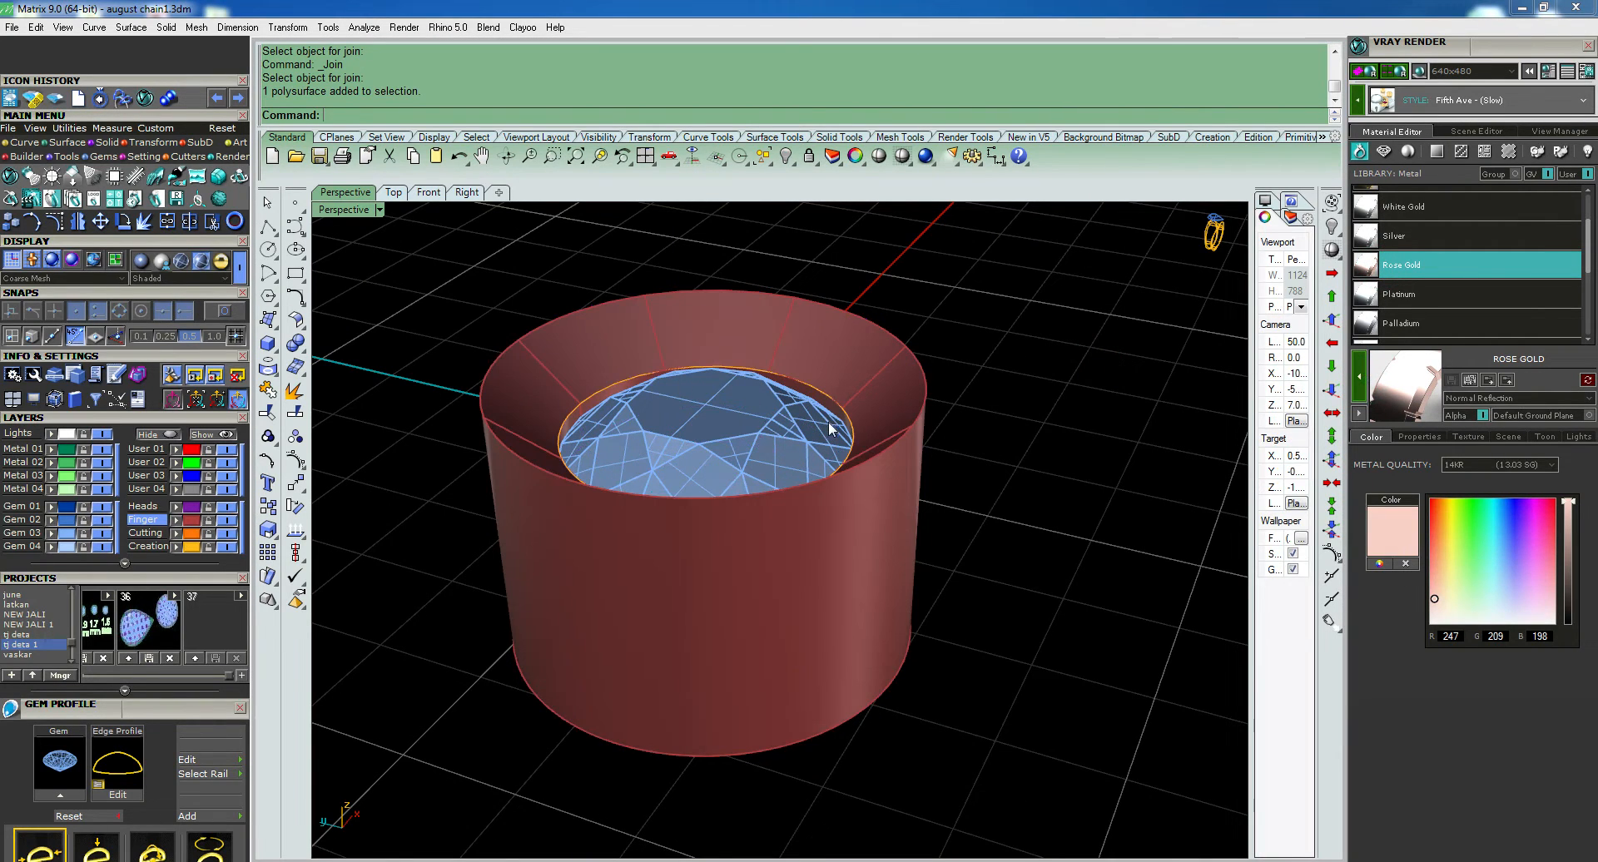
# - Assign the Diamond gem material to the stone in the bezel
pyautogui.click(764, 425)
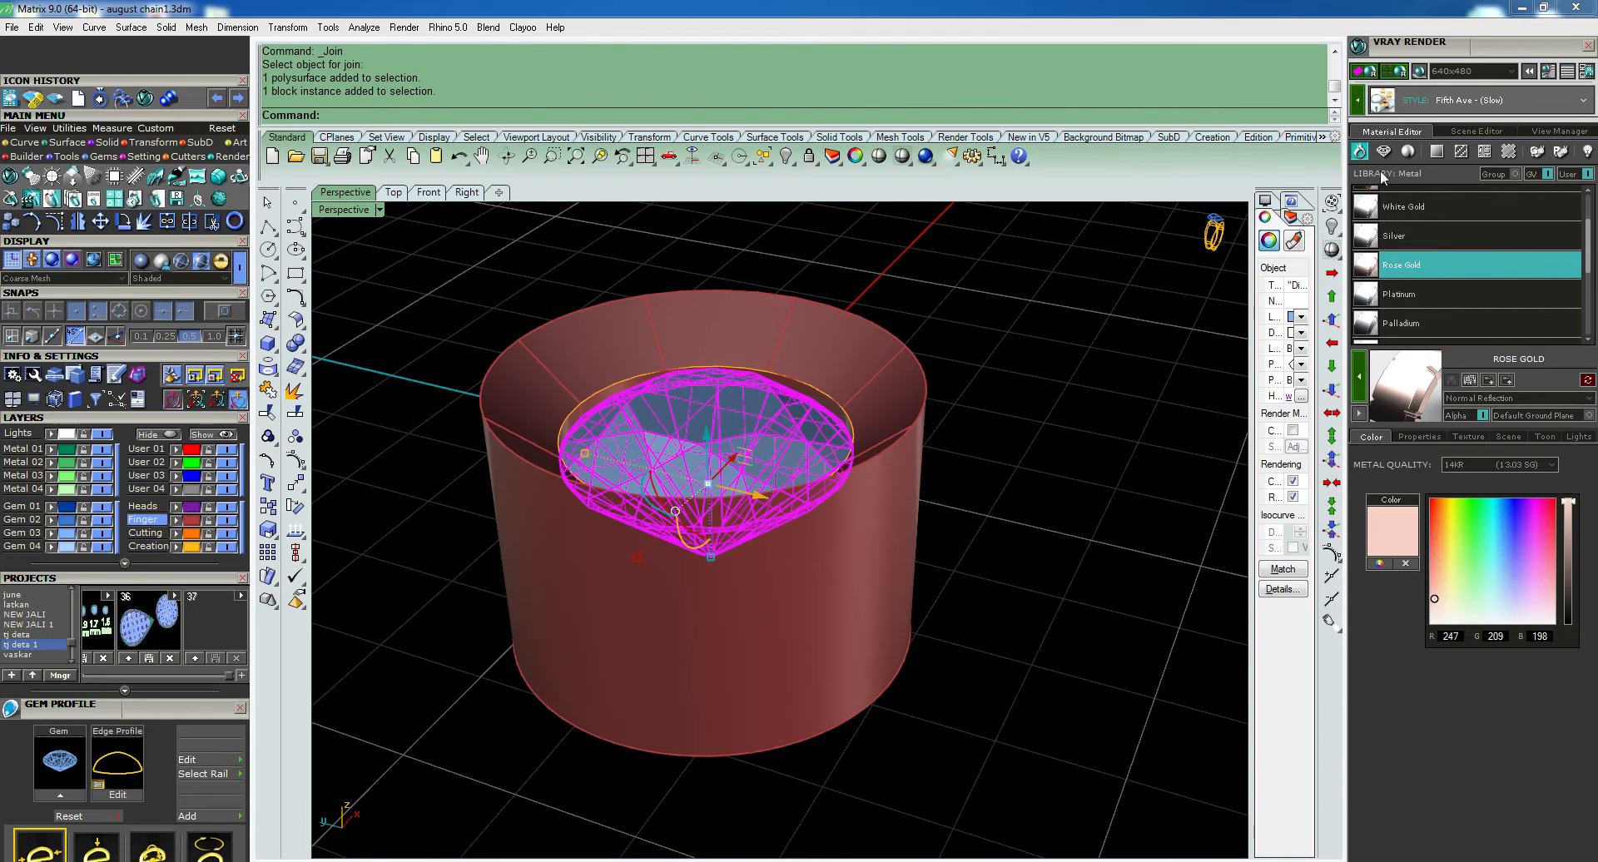
pyautogui.click(1383, 150)
pyautogui.click(1053, 366)
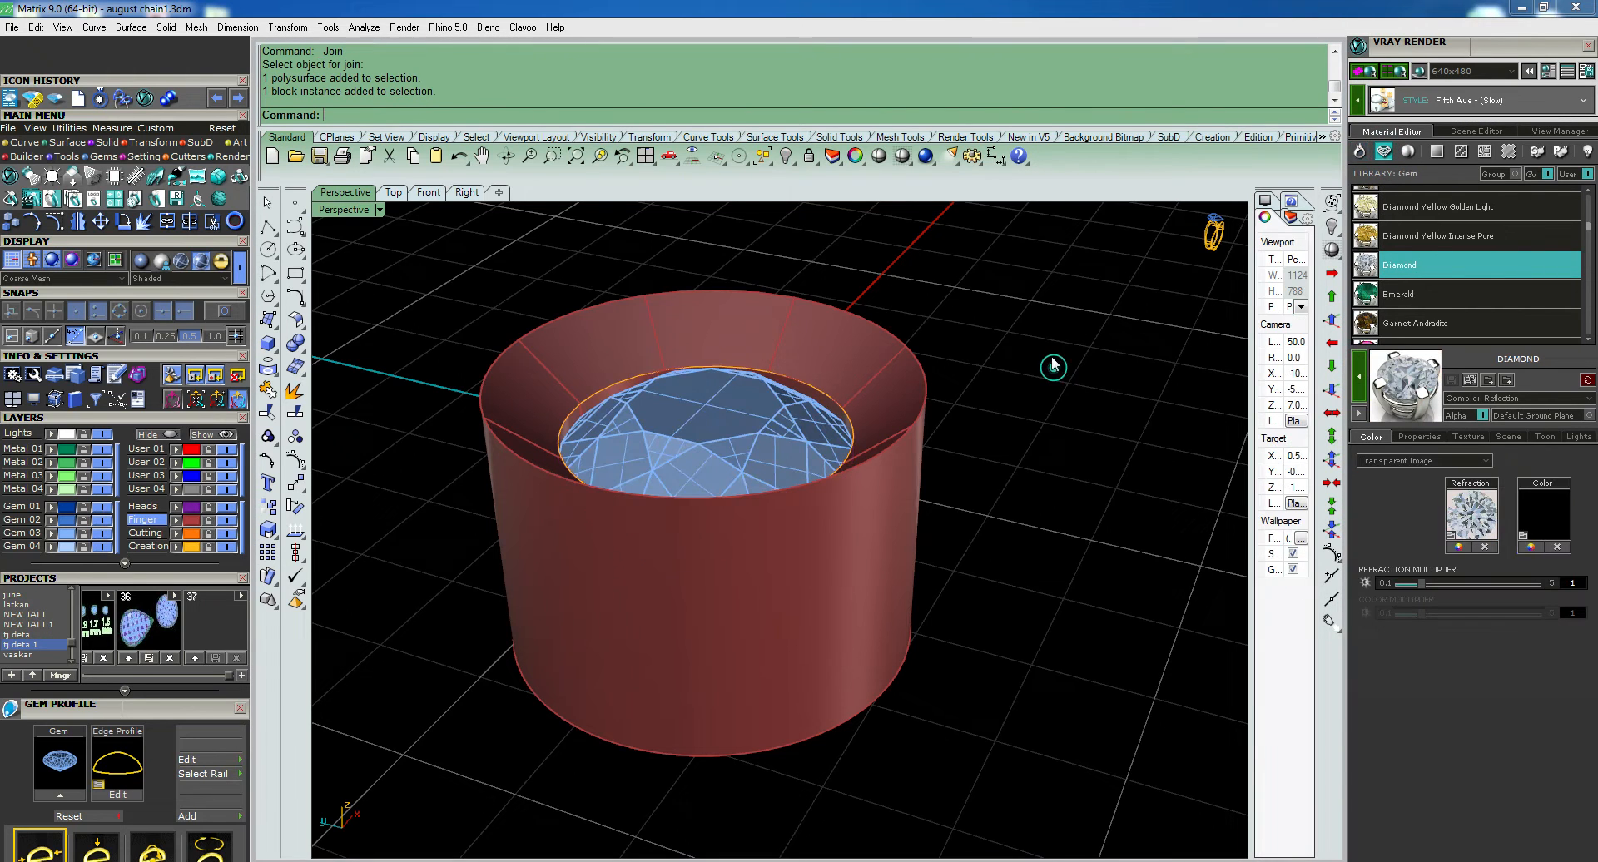
# - Close the V-Ray material editor and examine the finished setting in rendered display
pyautogui.moveTo(1042, 389); pyautogui.dragTo(1037, 487, button='right')
pyautogui.scroll(-4, 1037, 488)
pyautogui.moveTo(953, 606); pyautogui.dragTo(974, 482, button='right')
pyautogui.keyDown('shift'); pyautogui.moveTo(920, 574); pyautogui.dragTo(870, 714, button='right'); pyautogui.keyUp('shift')
pyautogui.keyDown('shift'); pyautogui.moveTo(870, 587); pyautogui.dragTo(950, 659, button='right'); pyautogui.keyUp('shift')
pyautogui.moveTo(950, 659); pyautogui.dragTo(913, 546, button='right')
pyautogui.click(1587, 45)
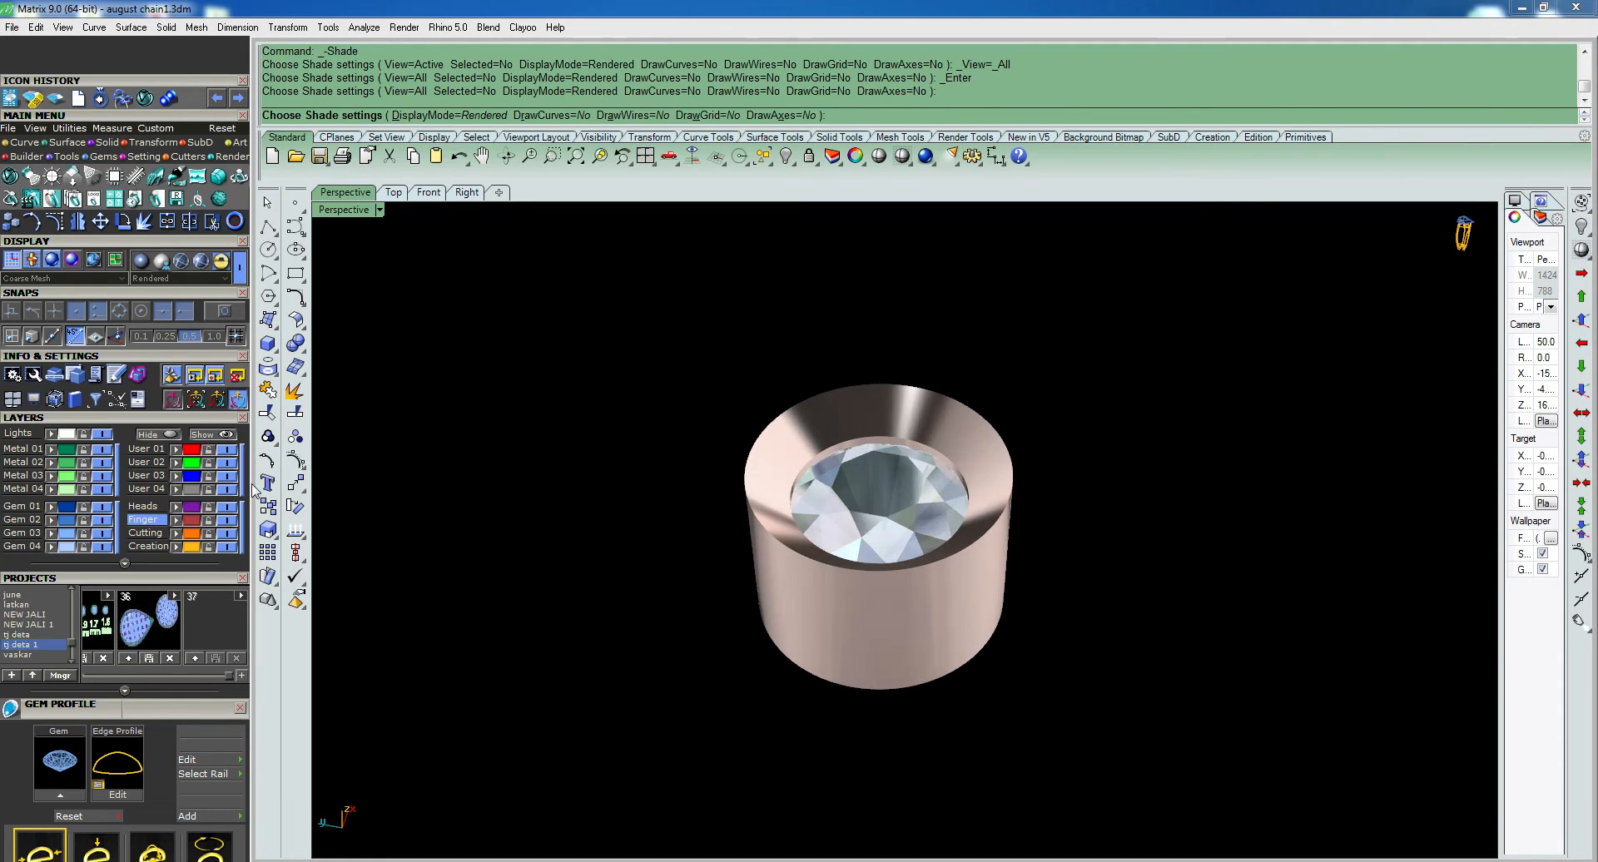
# - Create the text object "glass seting" as surfaces 2 mm high and place it on the ground plane just below the bezel
pyautogui.click(267, 483)
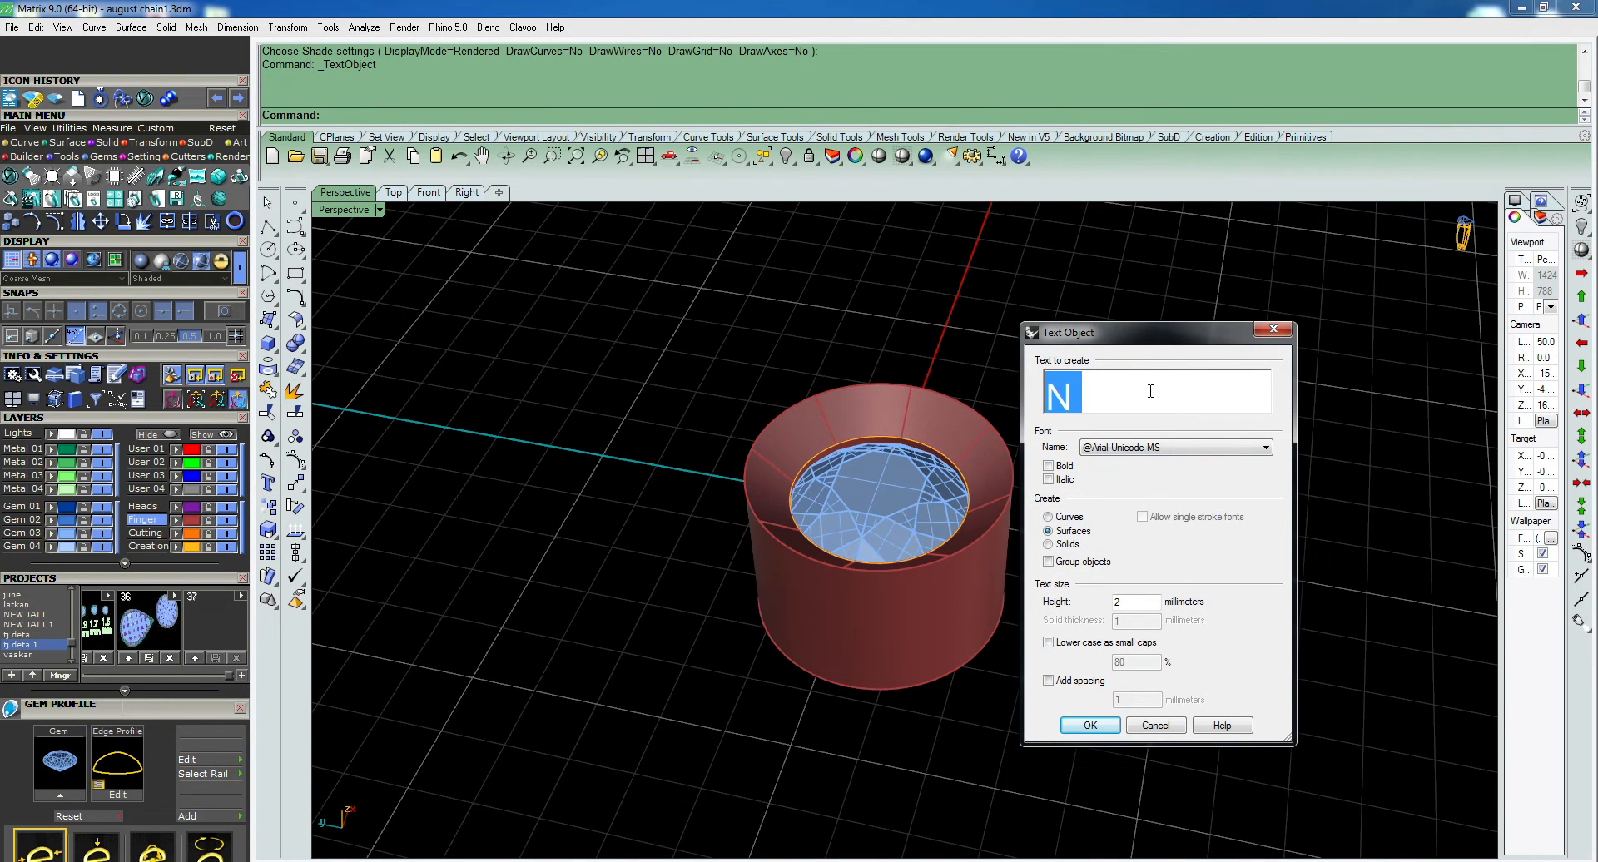
pyautogui.write('glass')
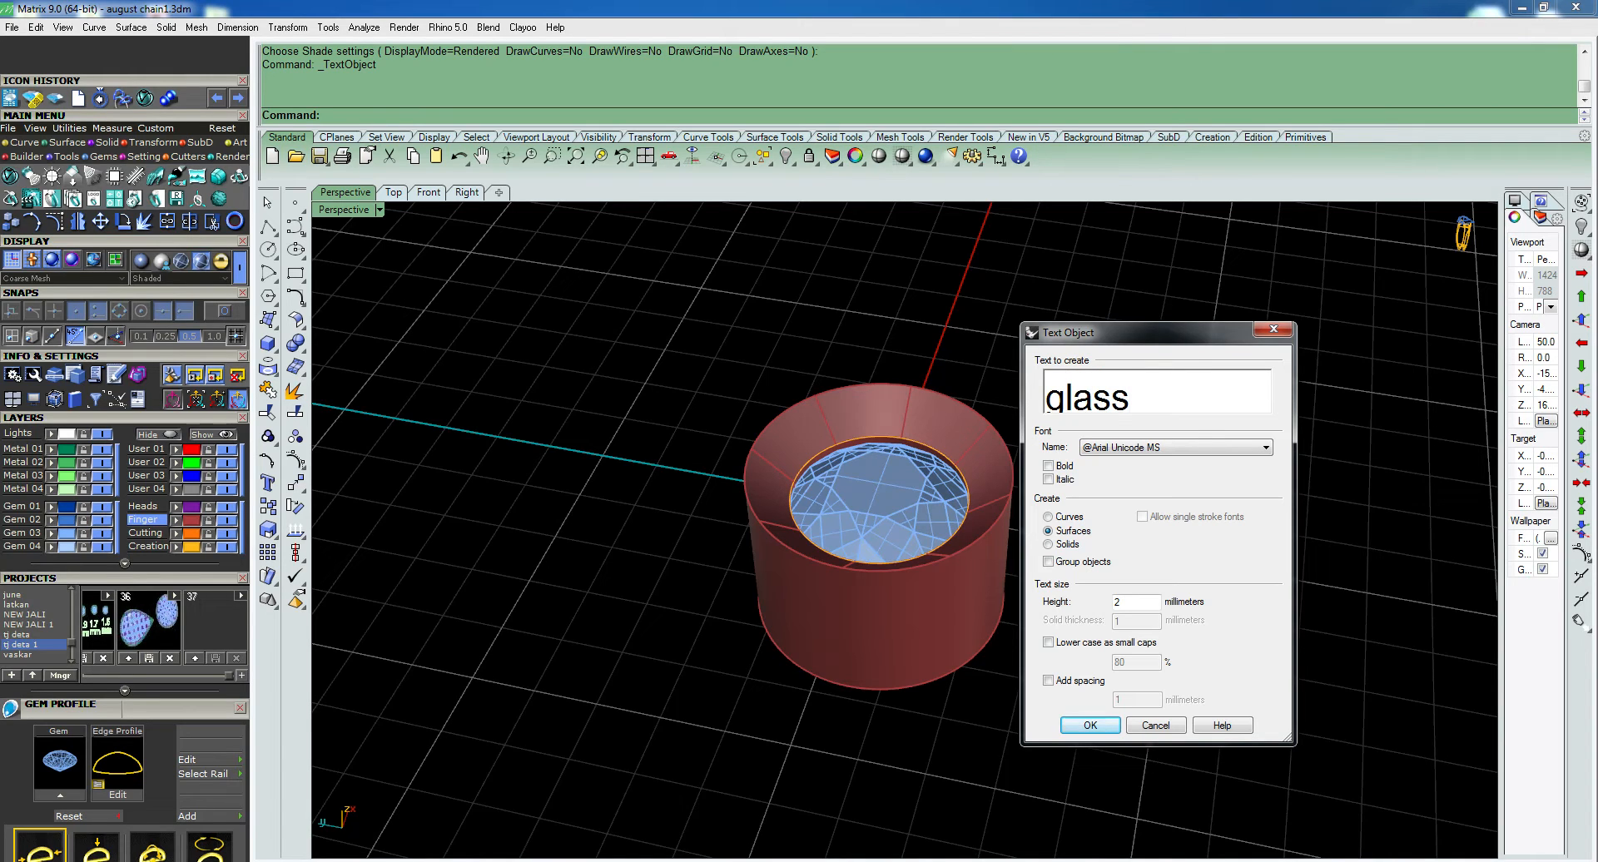
pyautogui.write(' seting')
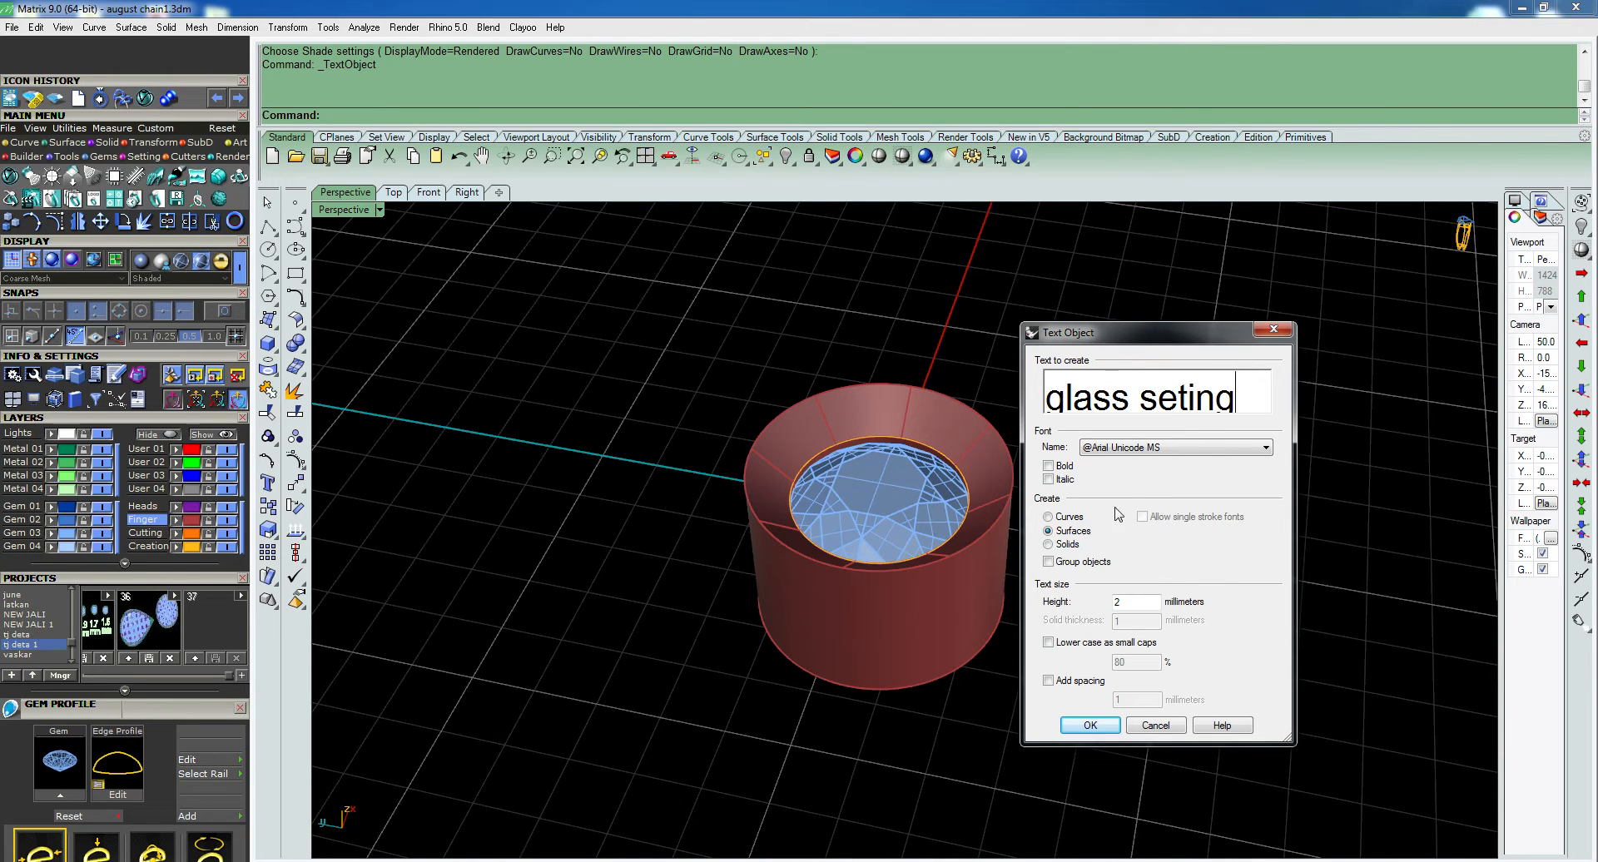
pyautogui.click(1092, 727)
pyautogui.moveTo(1092, 560); pyautogui.dragTo(916, 654, button='right')
pyautogui.scroll(-4, 1051, 646)
pyautogui.scroll(-4, 882, 658)
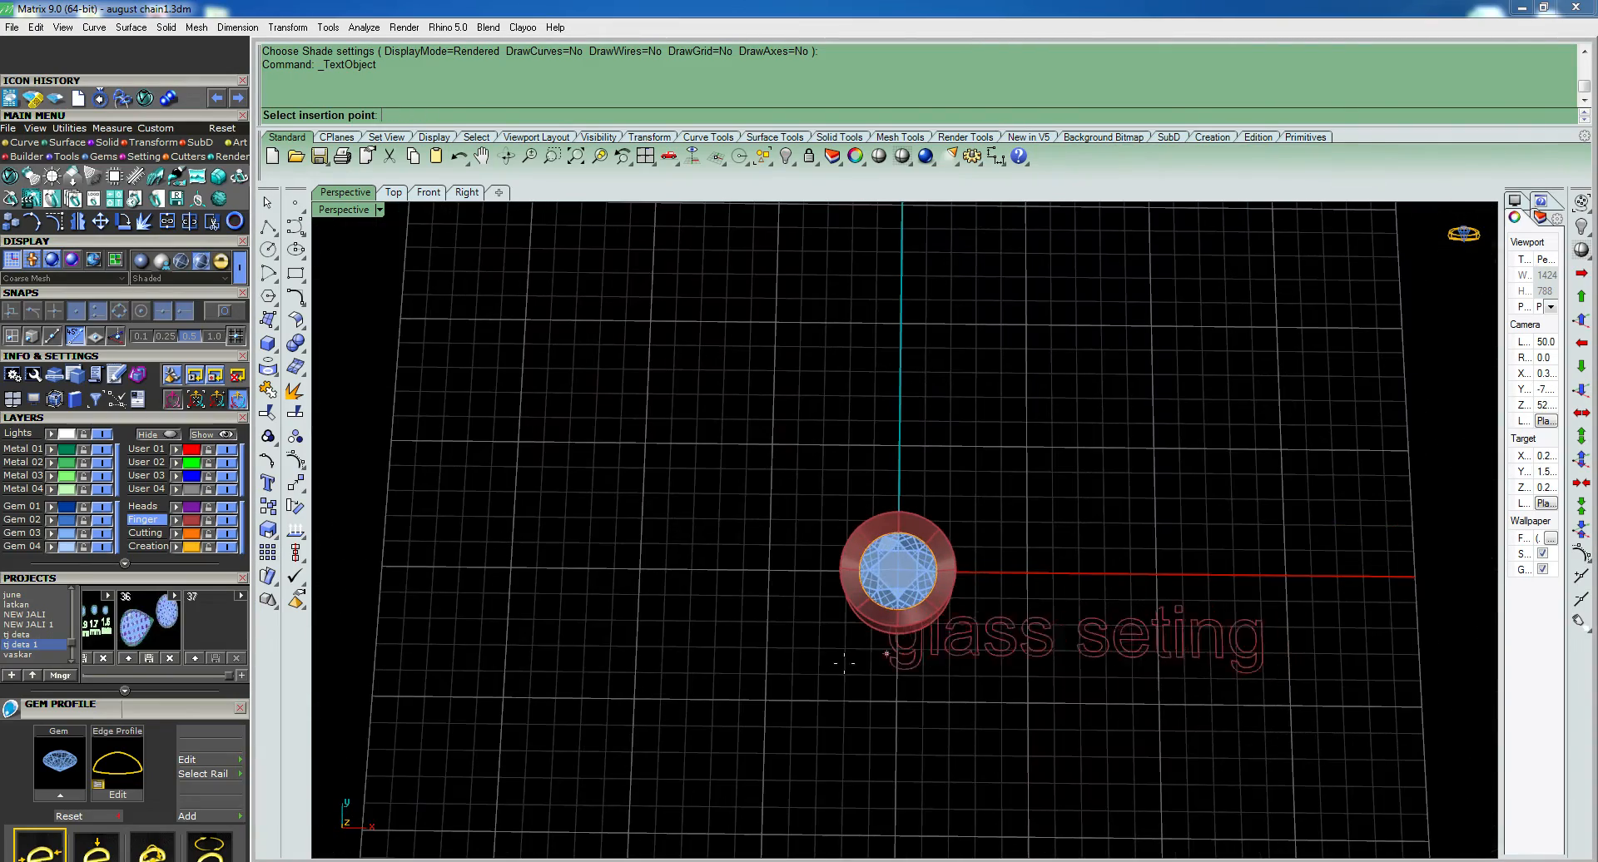
pyautogui.click(714, 691)
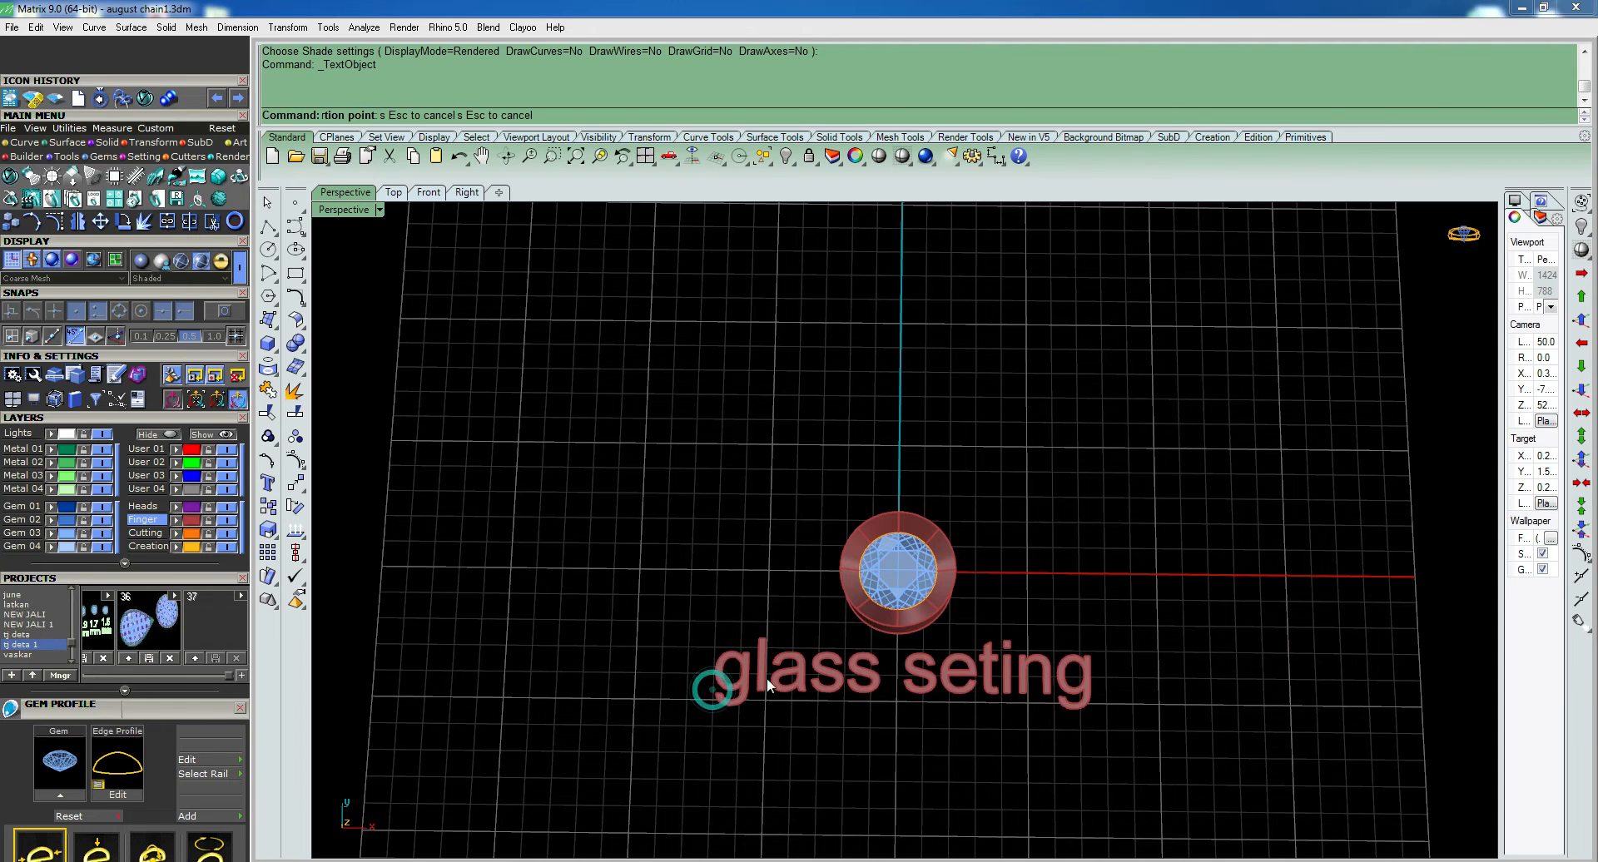
# - Preview the setting and its text label in rendered display from above
pyautogui.scroll(3, 888, 698)
pyautogui.moveTo(888, 698); pyautogui.dragTo(917, 641, button='right')
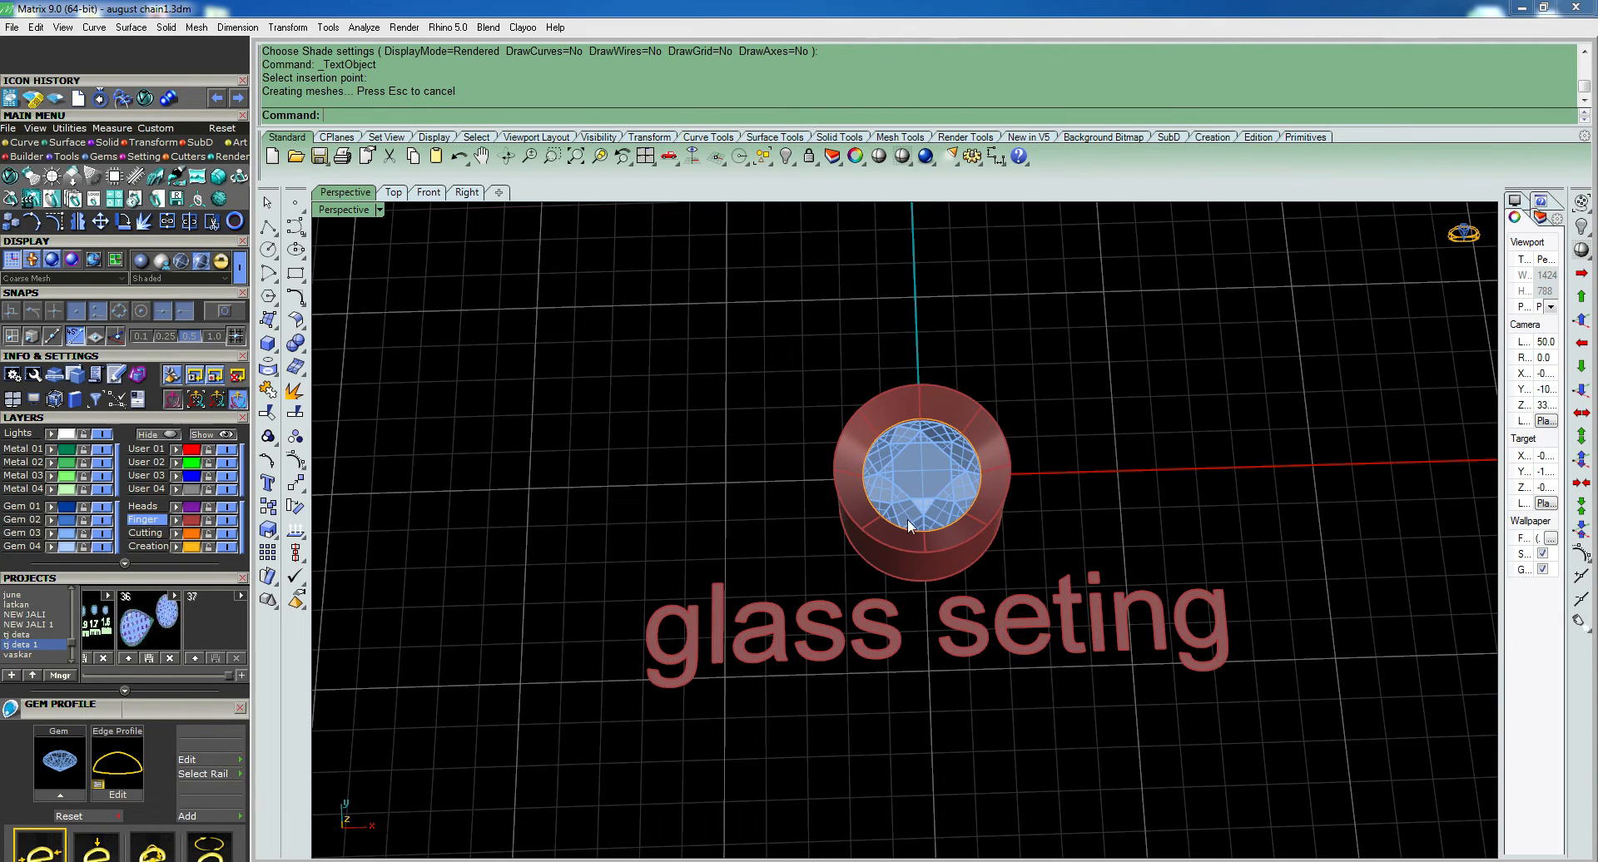
pyautogui.click(879, 156)
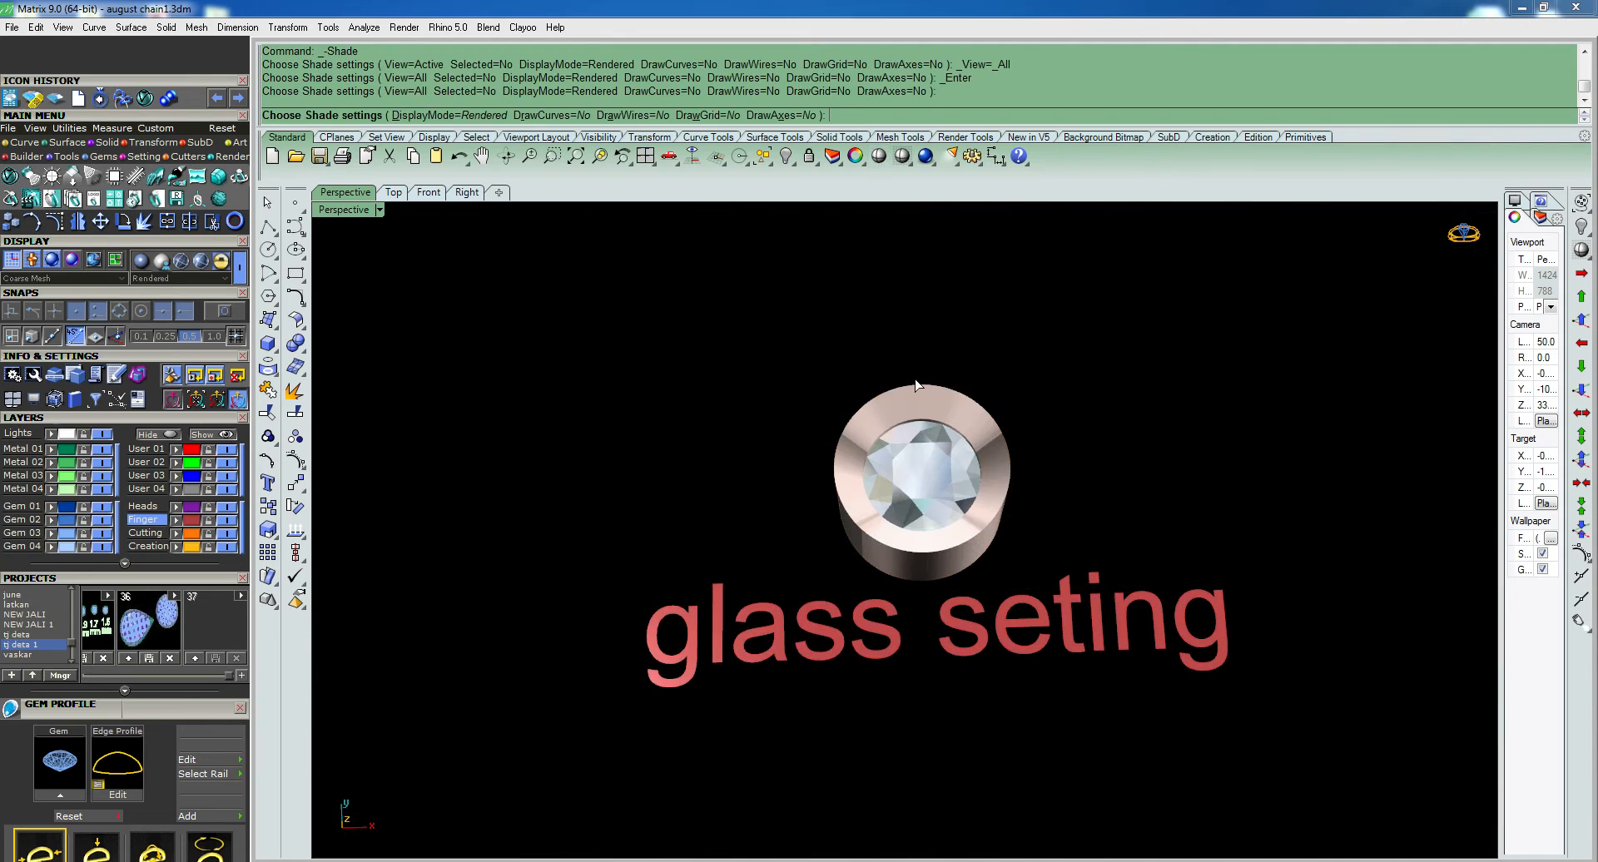
pyautogui.keyDown('shift'); pyautogui.moveTo(963, 707); pyautogui.dragTo(924, 694, button='right'); pyautogui.keyUp('shift')
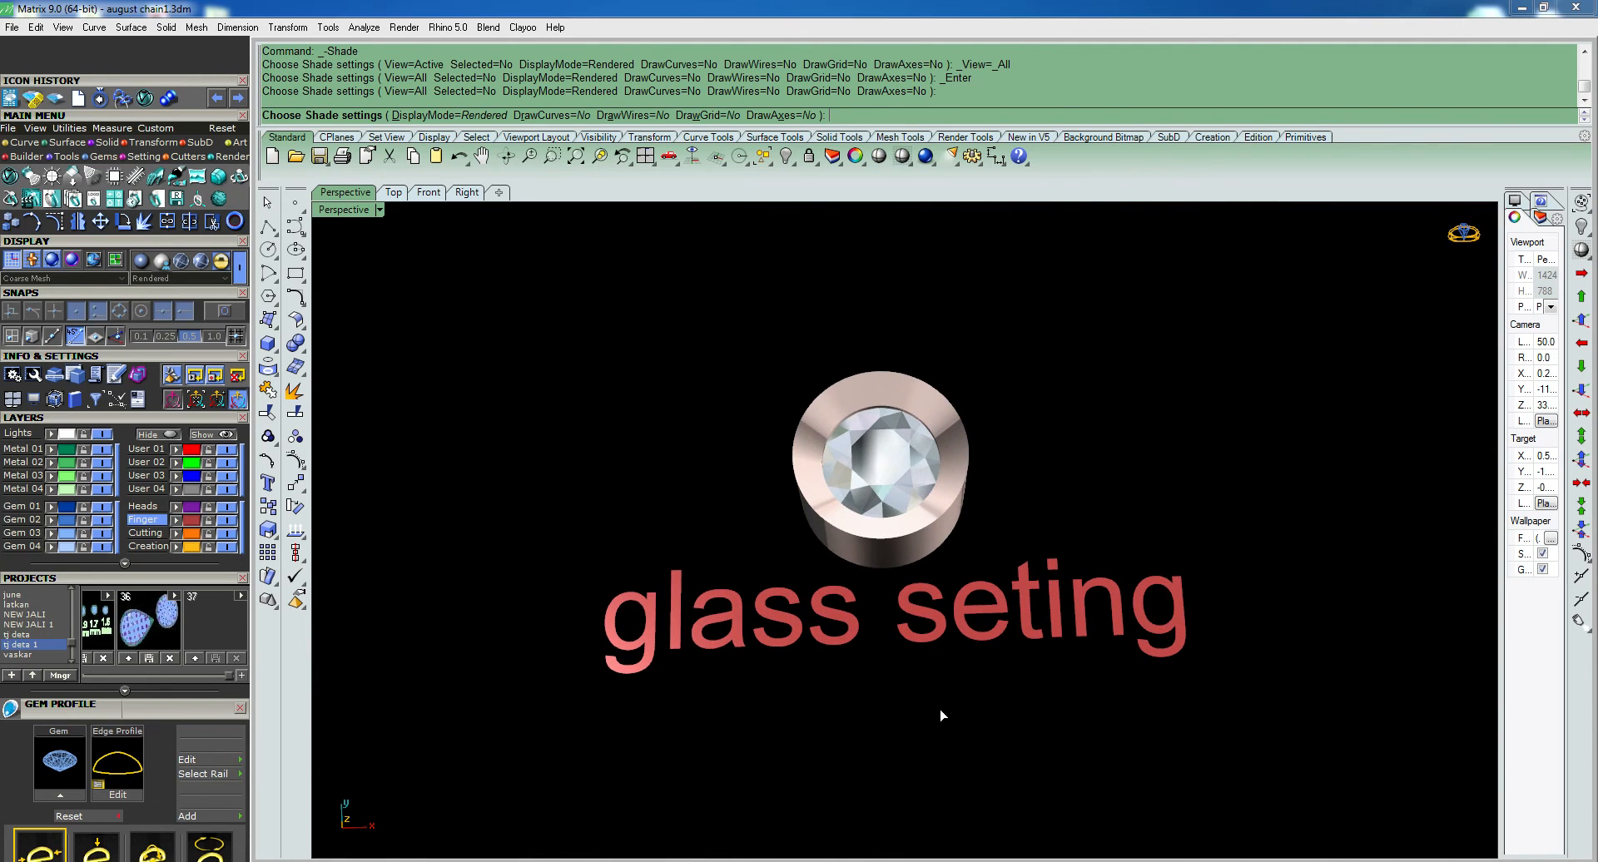
pyautogui.click(949, 713)
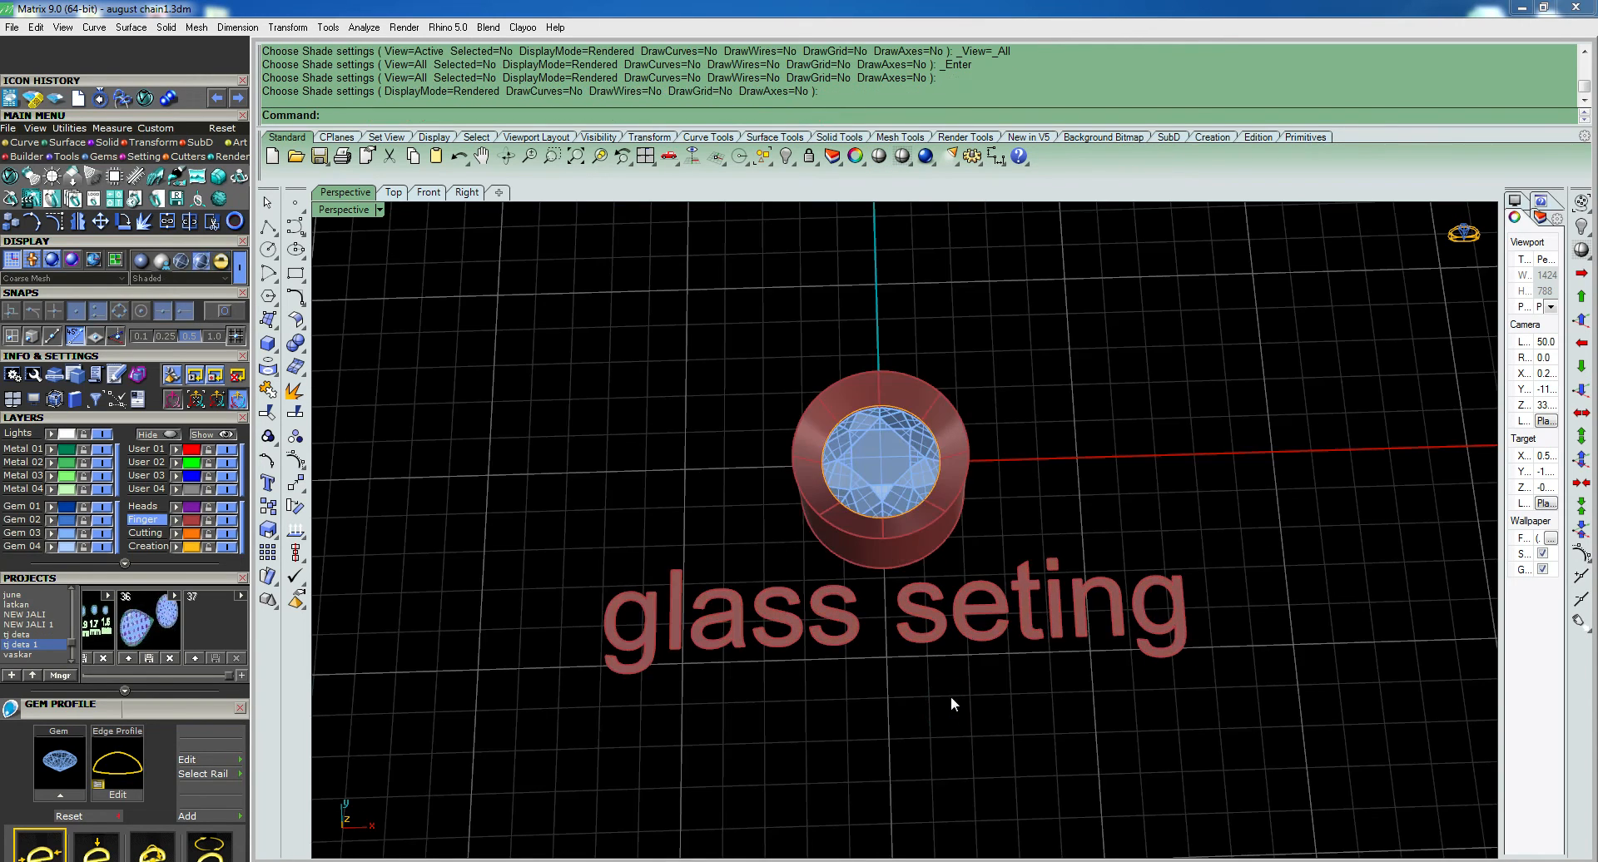
pyautogui.click(1453, 861)
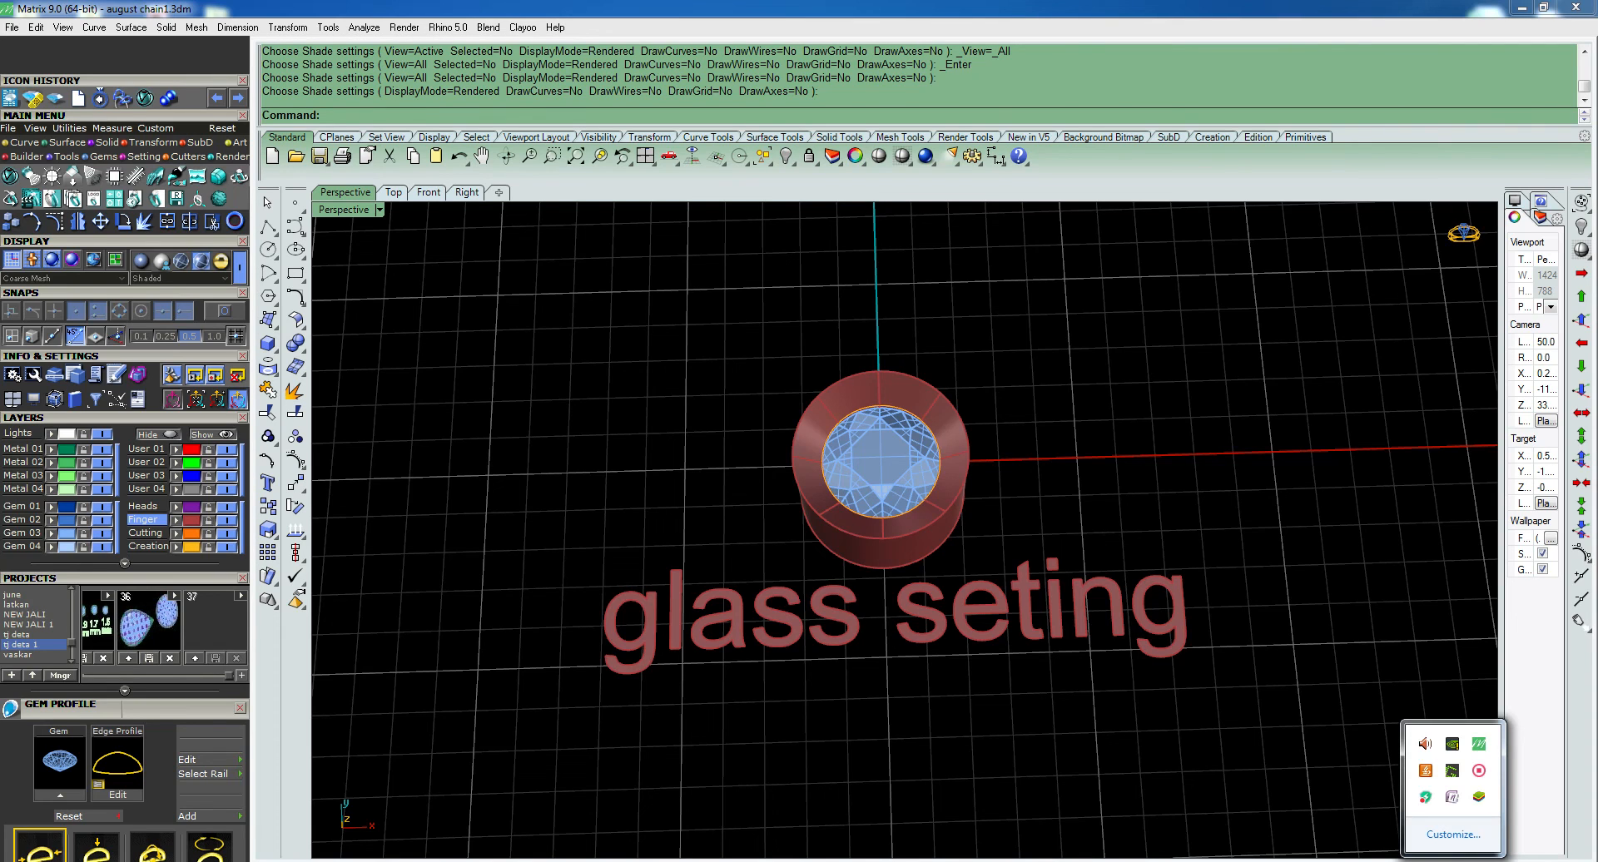
pyautogui.click(1483, 769)
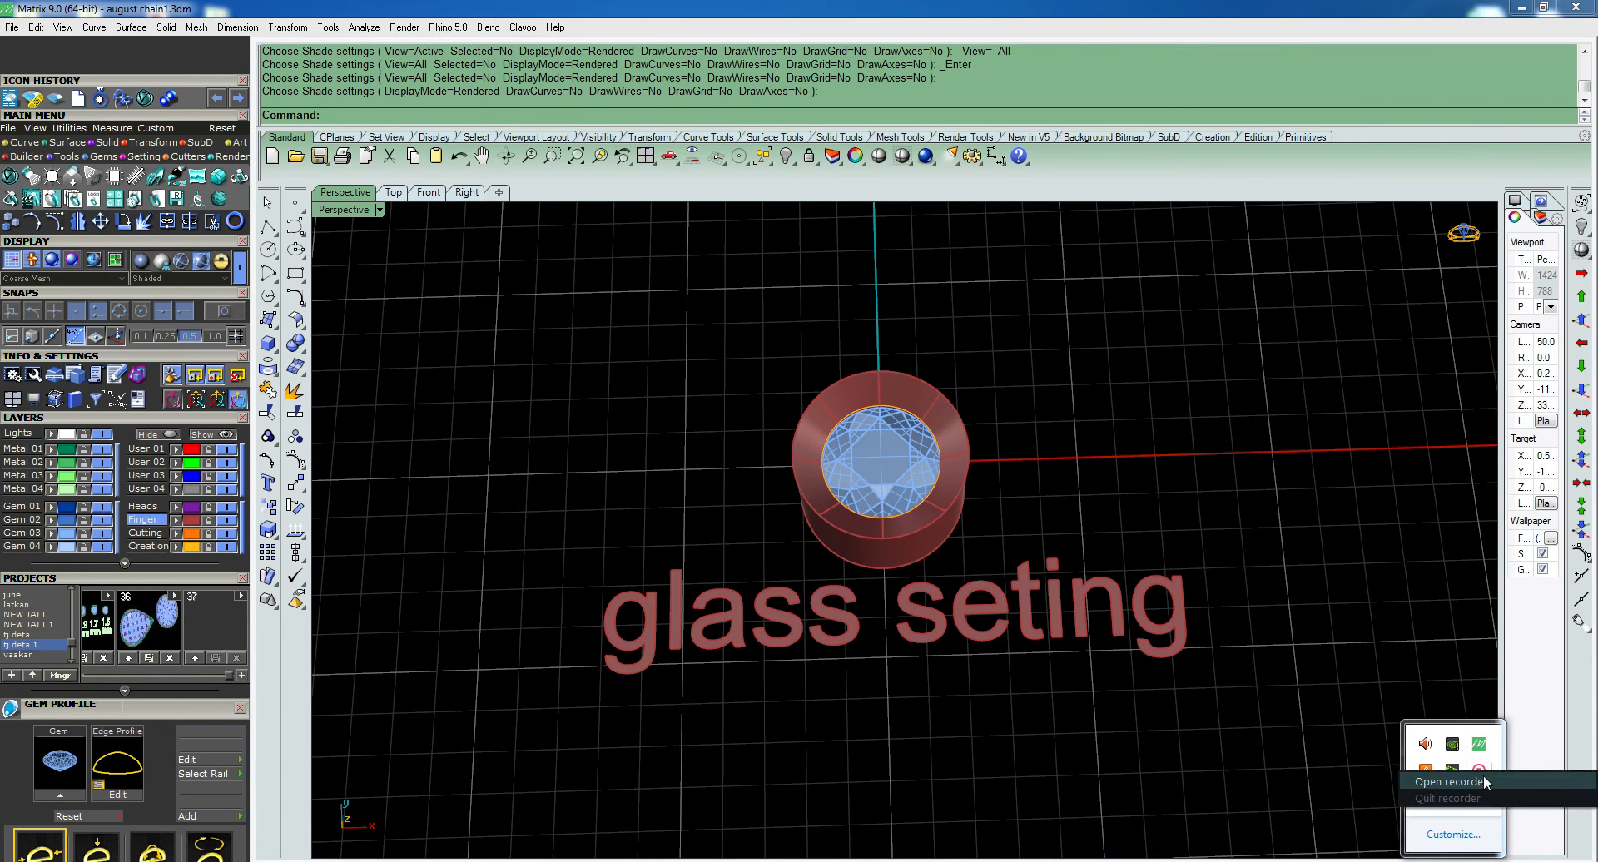